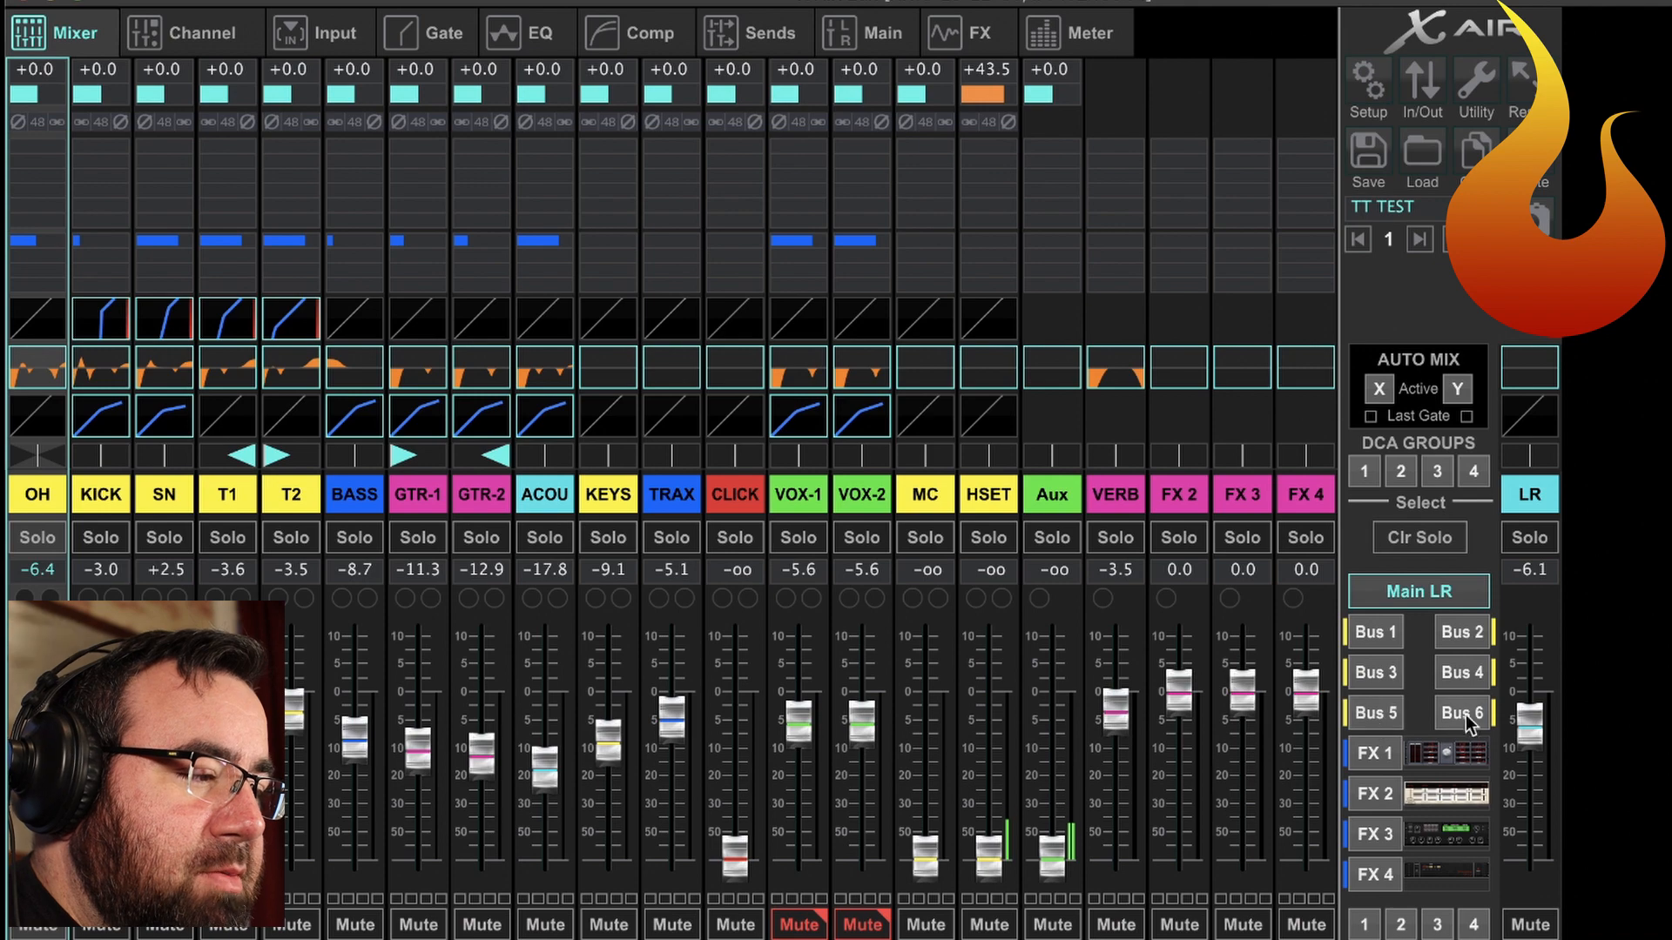
# Rename Bus 5 as STREAM-L and stereo-link it with Bus 6.
pyautogui.click(1371, 714)
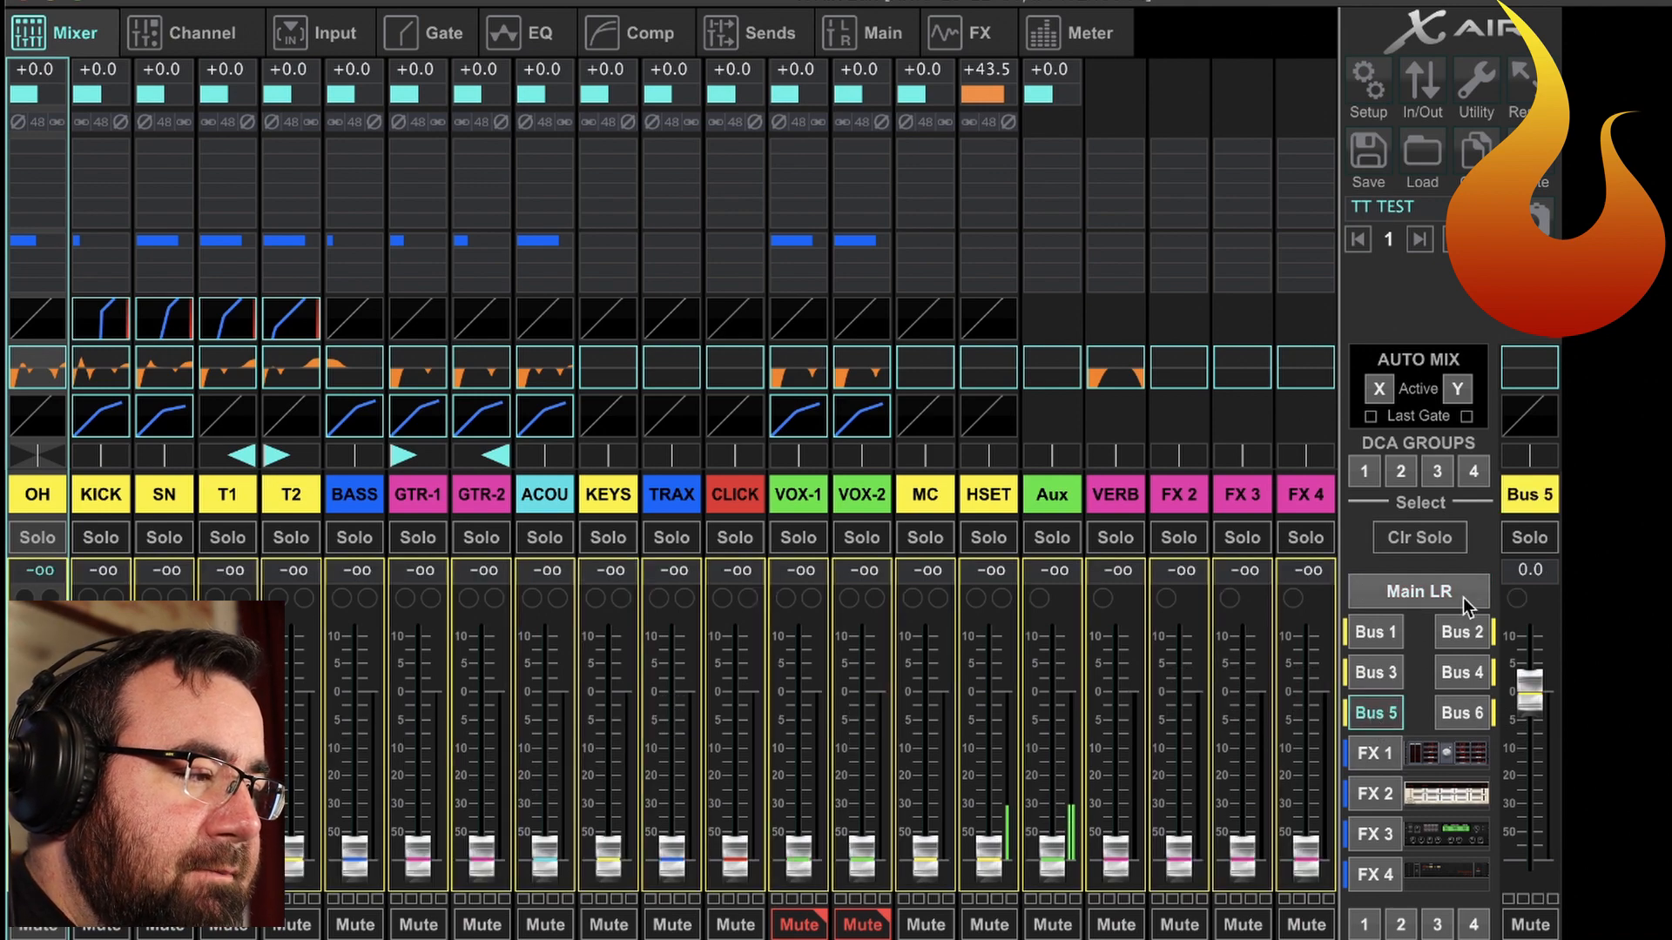
pyautogui.click(1531, 498)
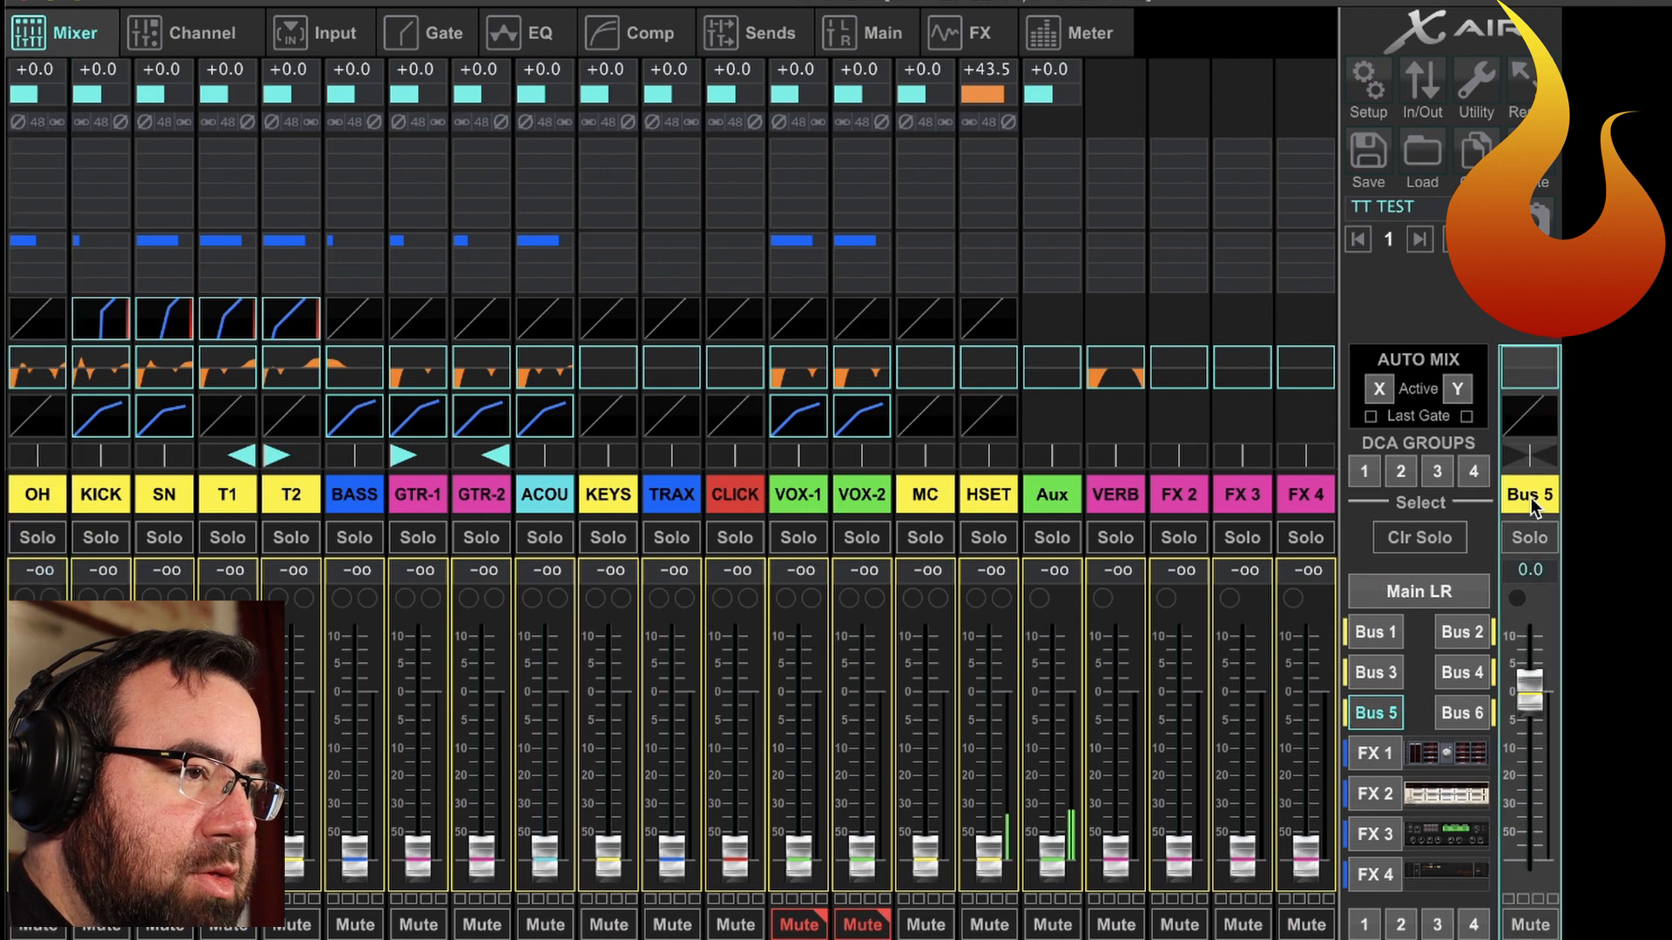
pyautogui.click(1531, 498)
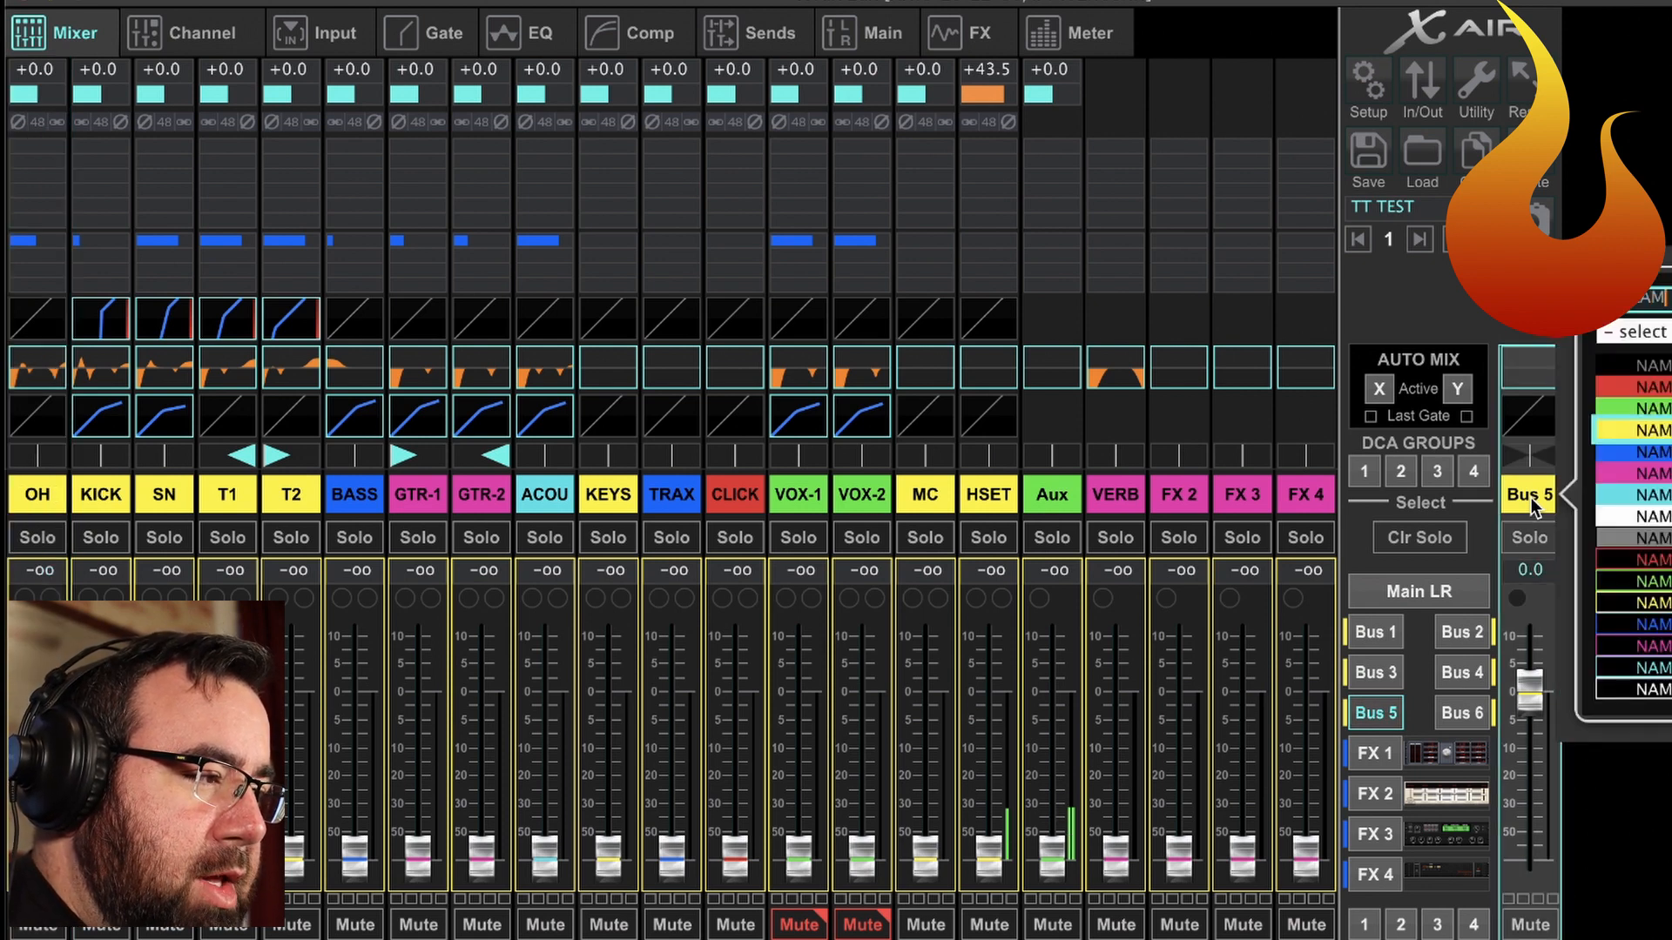
pyautogui.press('Return')
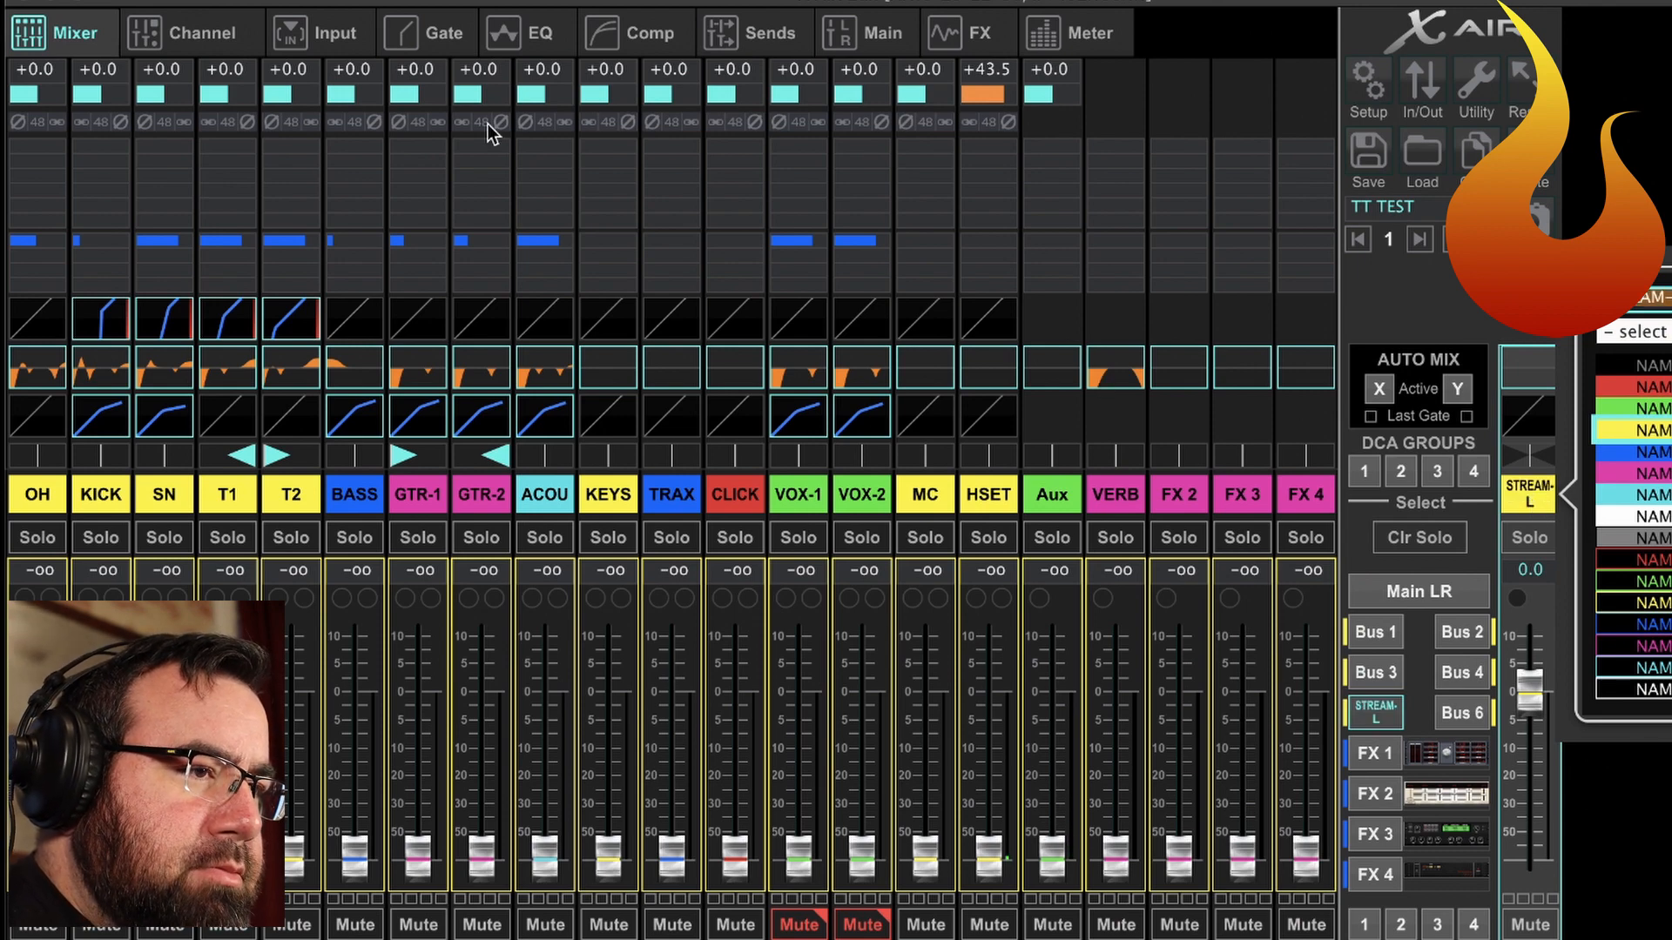
pyautogui.click(196, 32)
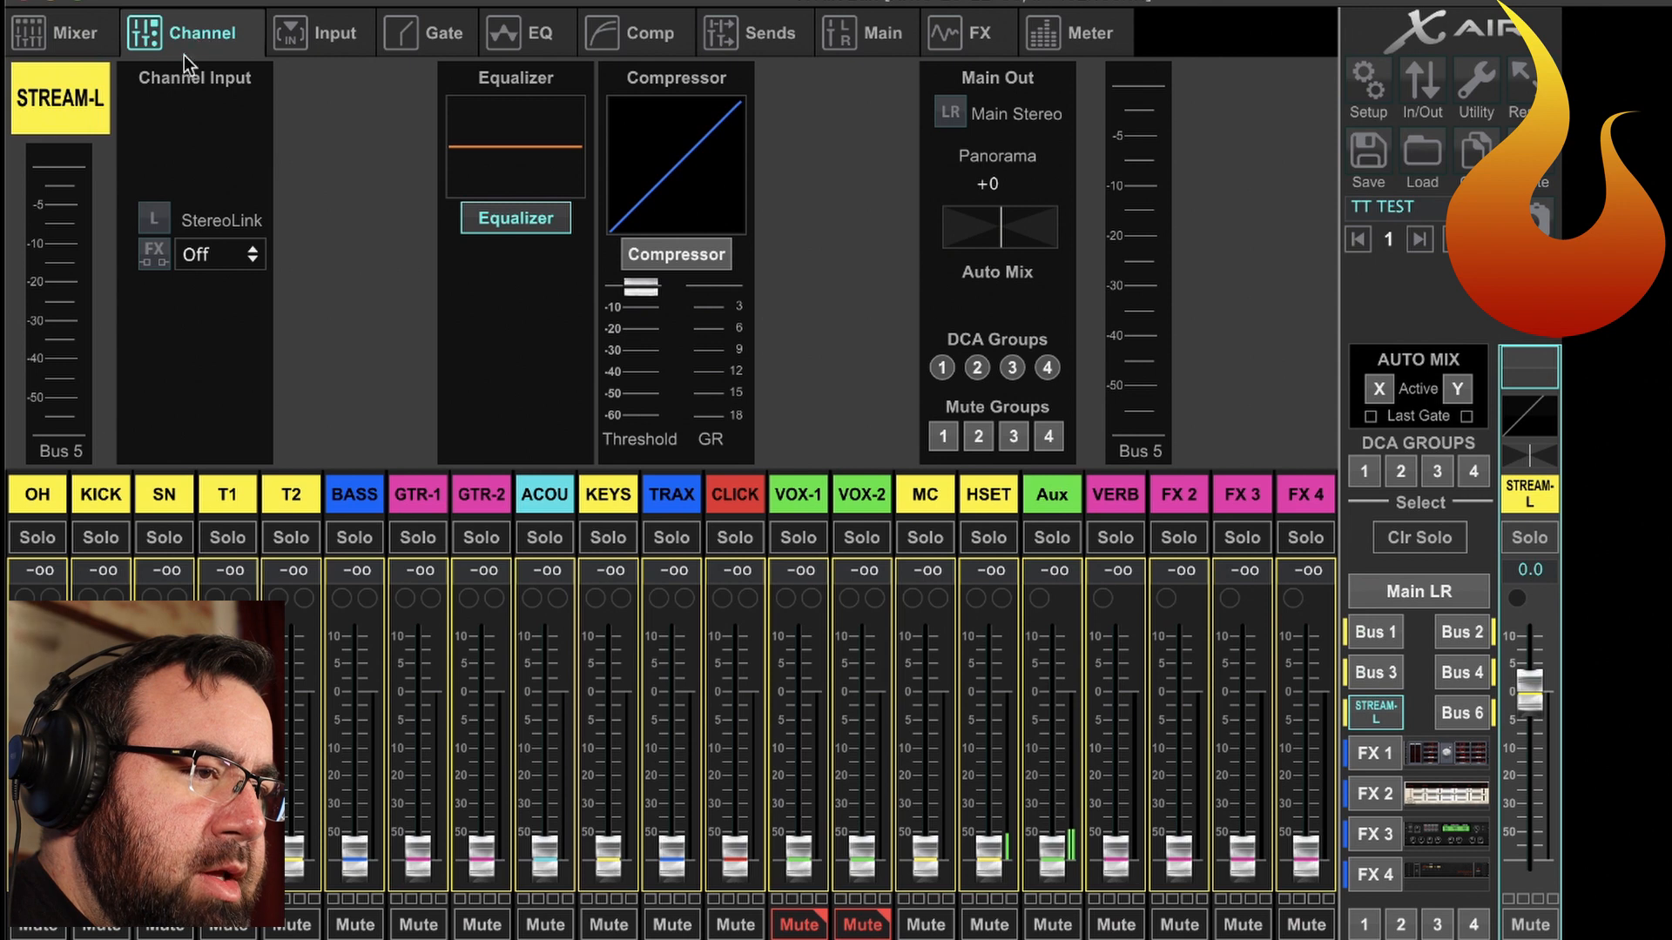
pyautogui.click(150, 216)
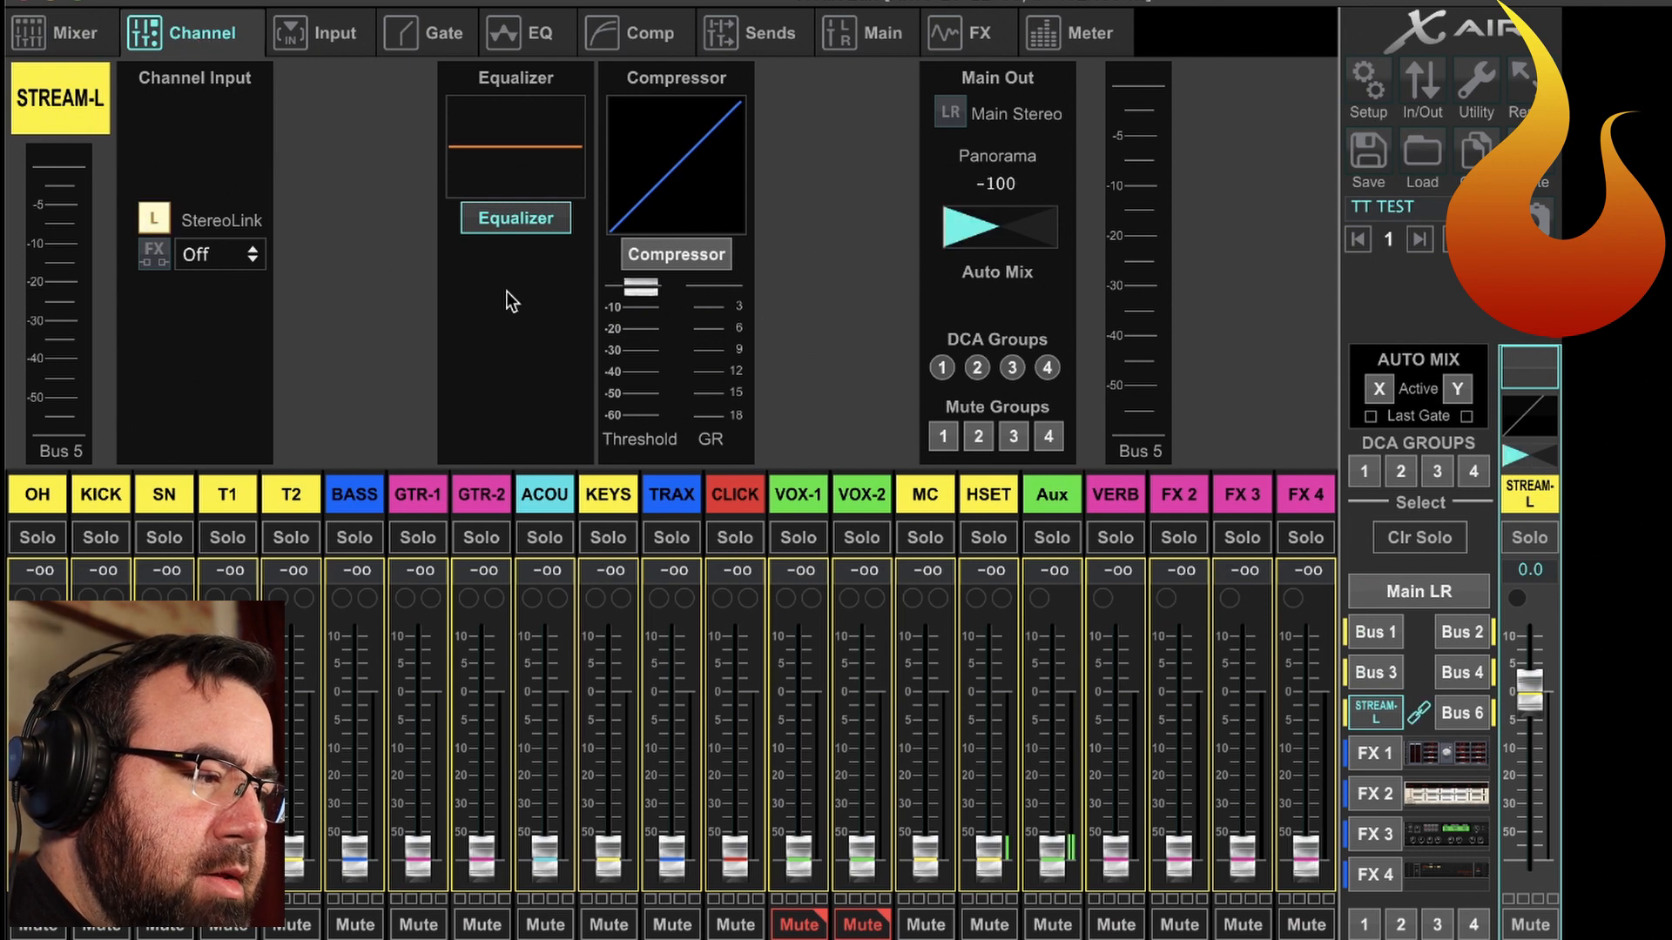
# Rename Bus 6 as STREAM-R and give it the black label colour with red text.
pyautogui.click(1454, 710)
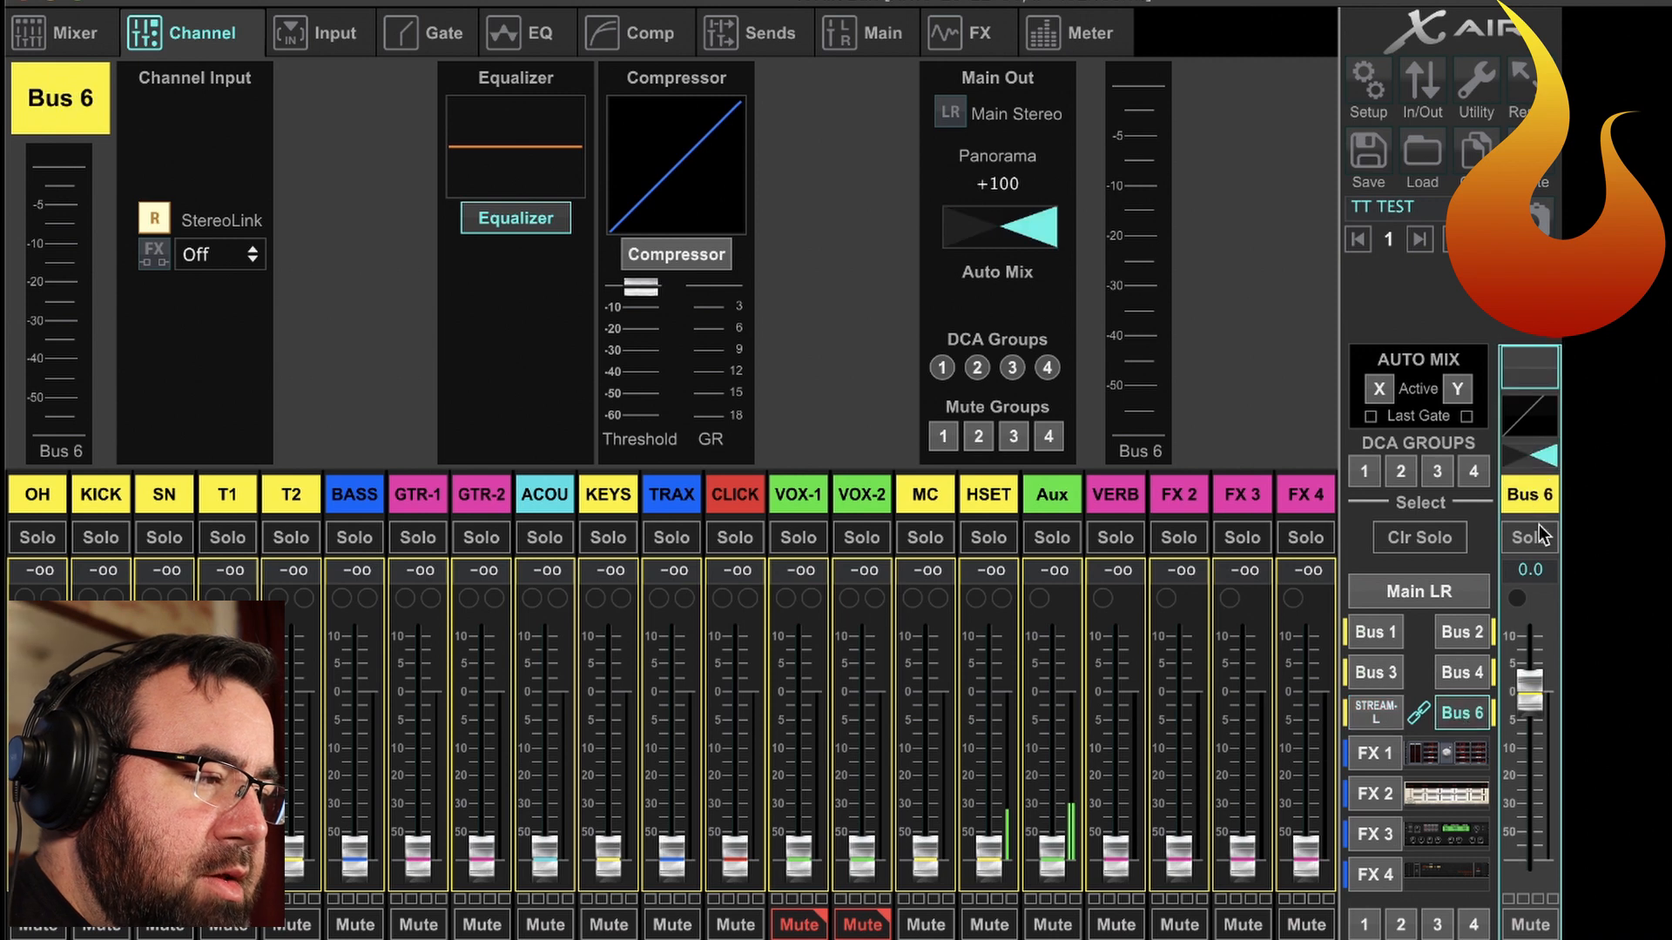
pyautogui.click(1532, 494)
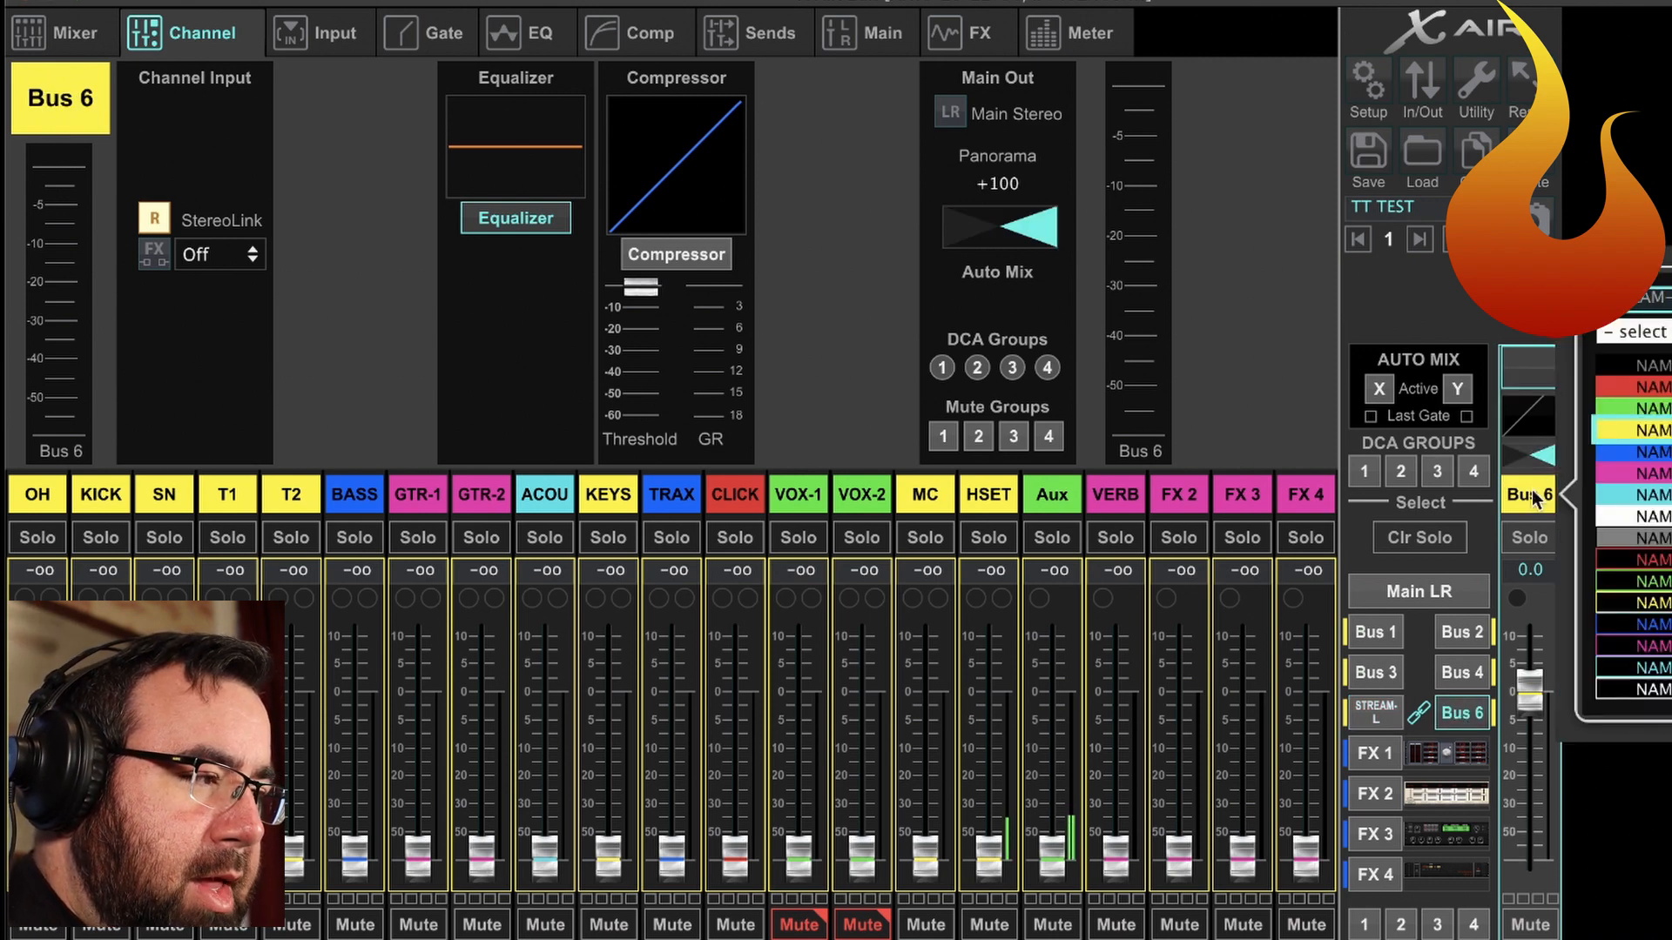
pyautogui.press('Return')
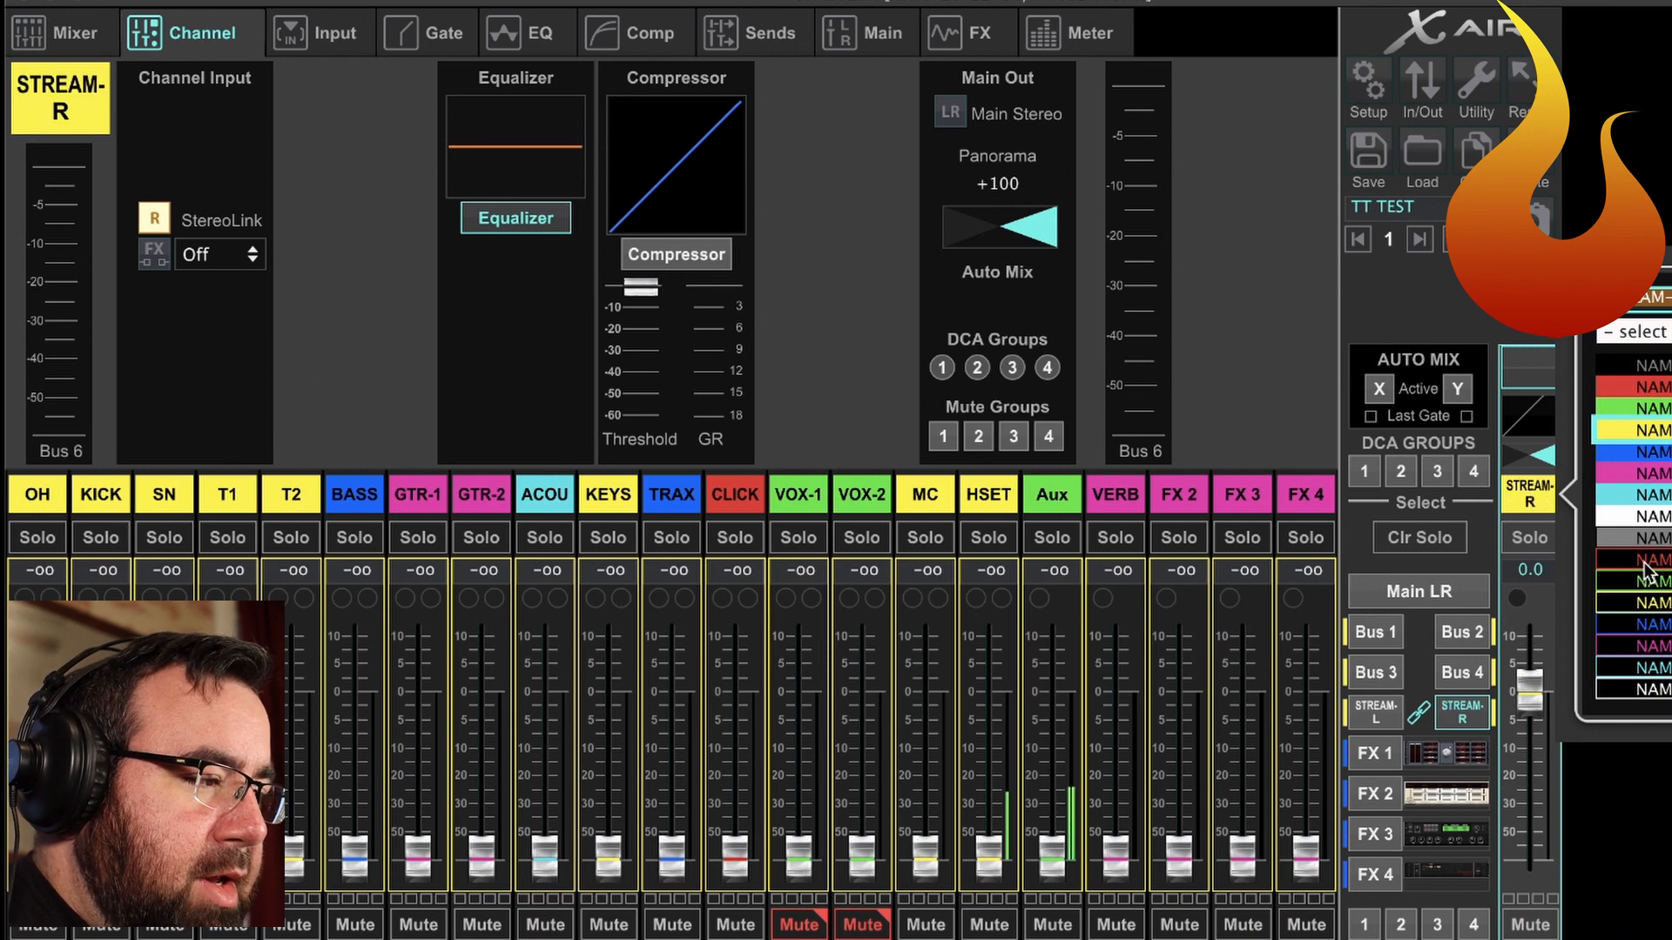
pyautogui.click(1644, 561)
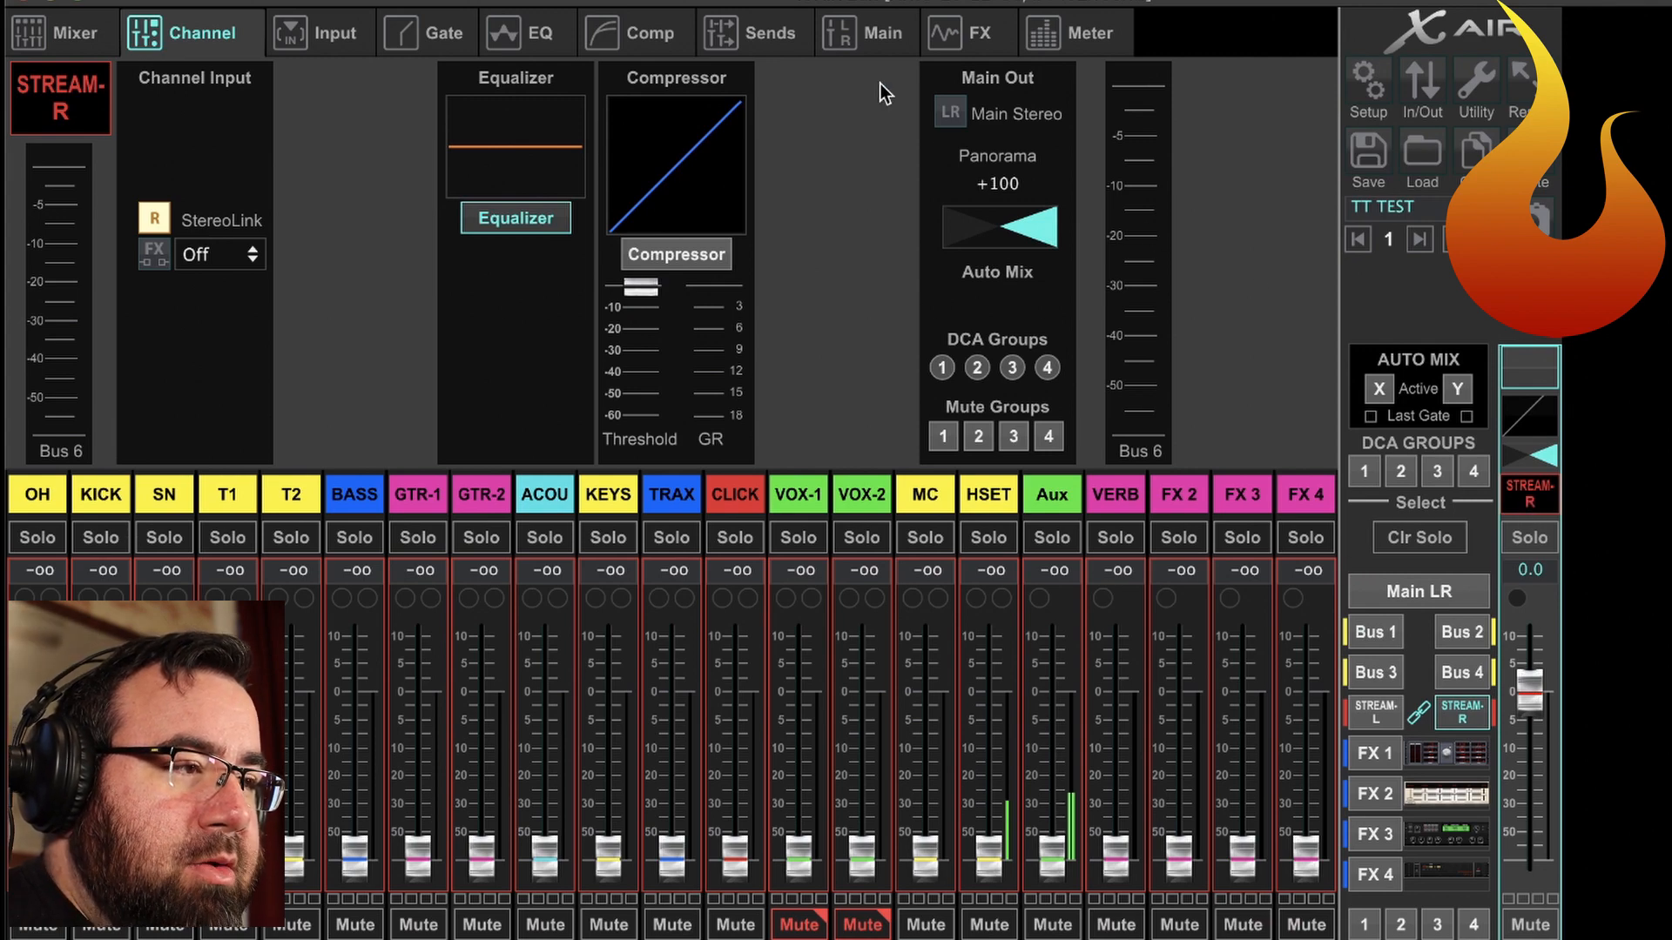
# With changes set to affect all channels, set every channel's send to the stream bus to Post Fader.
pyautogui.click(770, 33)
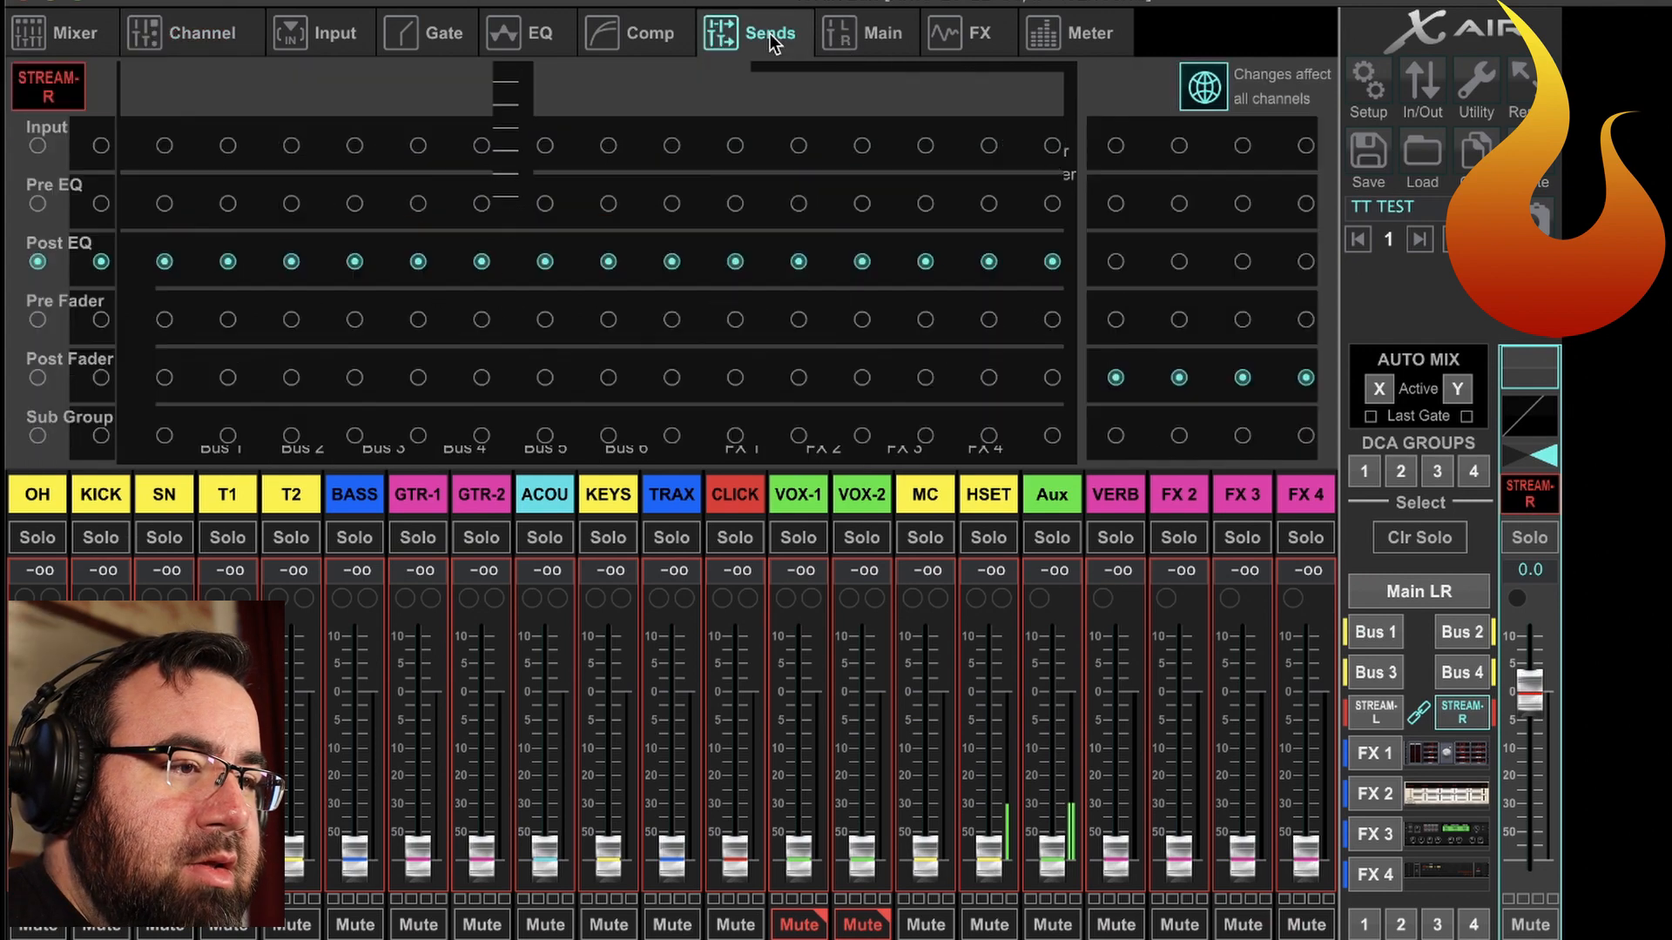
pyautogui.click(1202, 83)
pyautogui.click(1202, 83)
pyautogui.click(1204, 87)
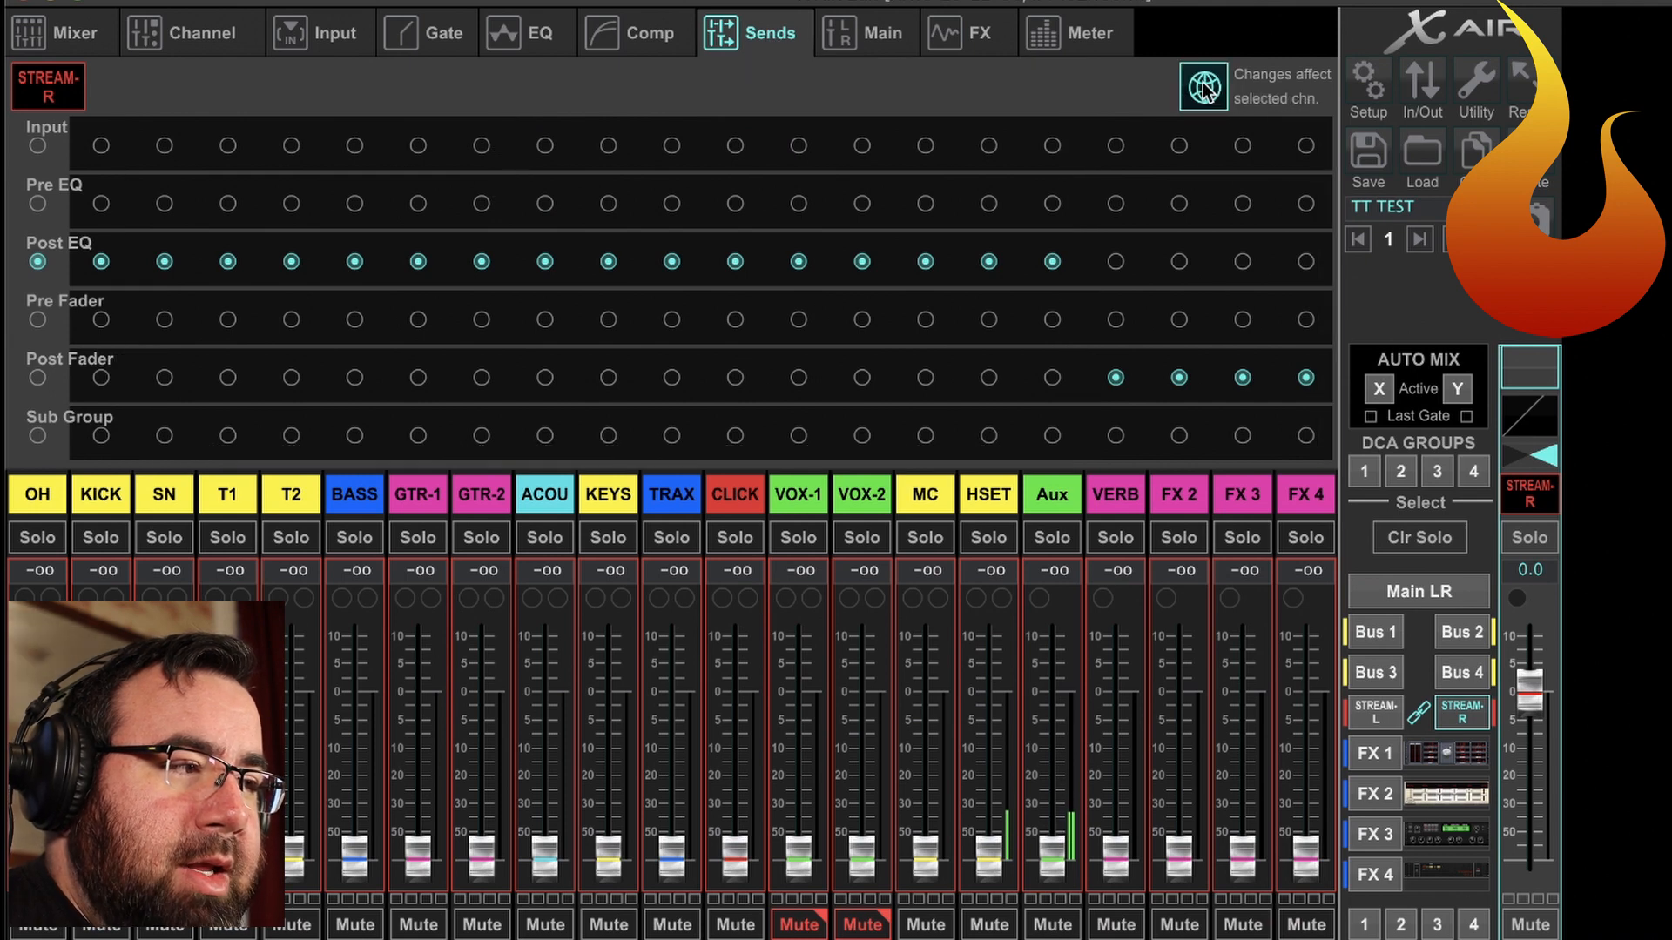
pyautogui.click(1204, 87)
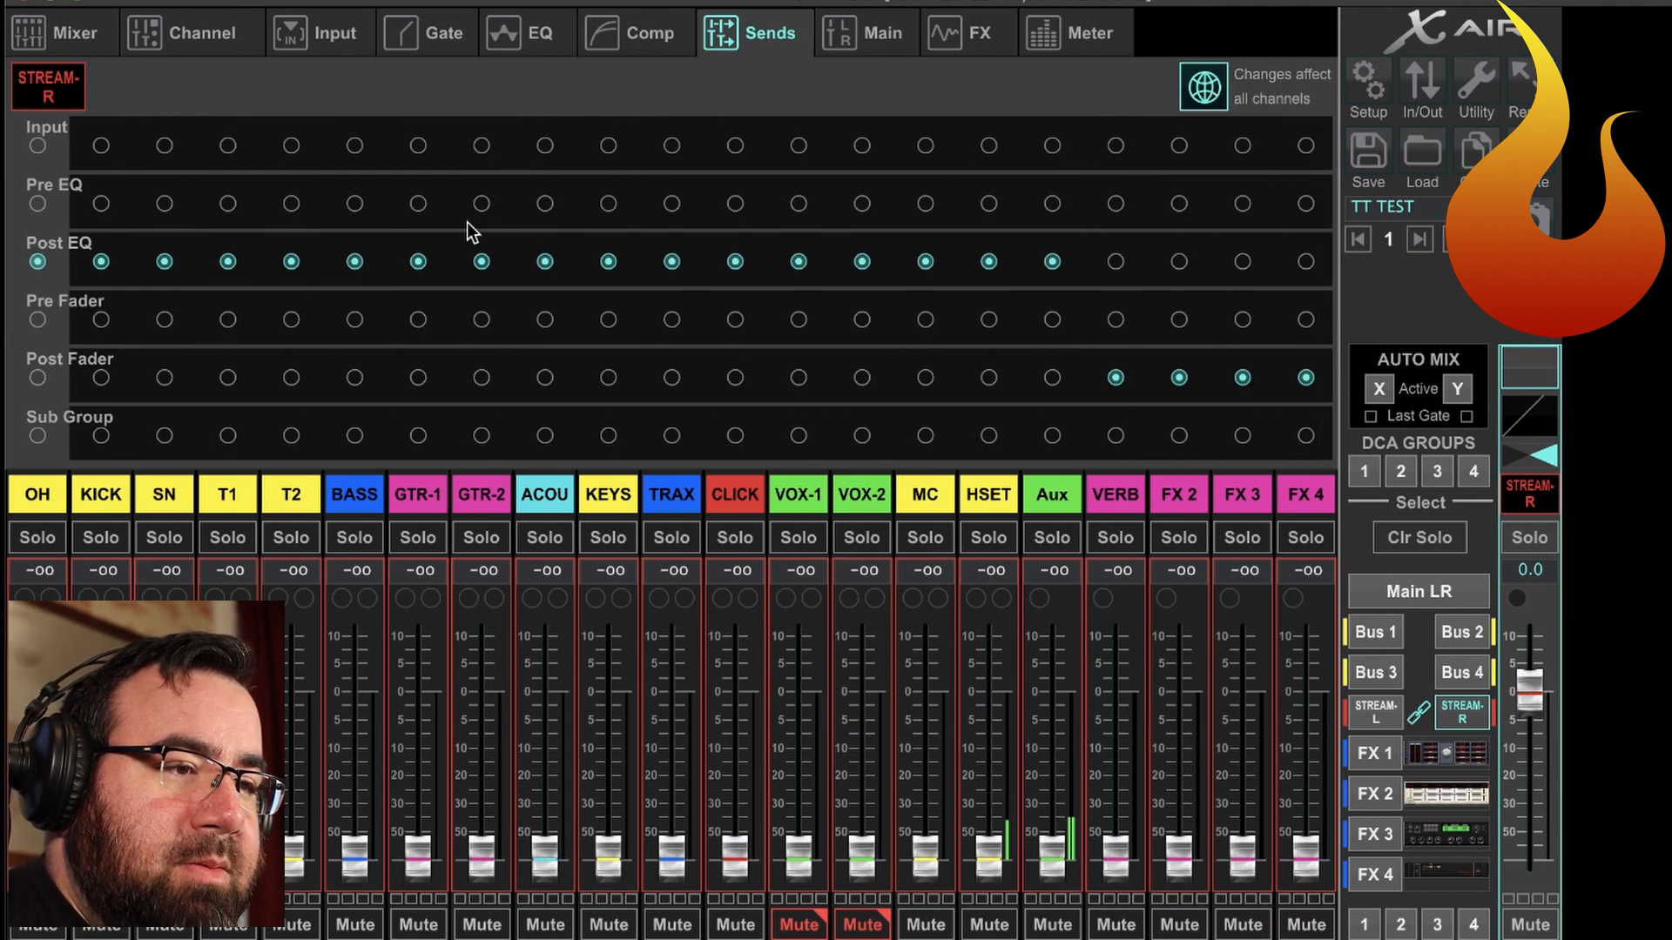
pyautogui.click(102, 378)
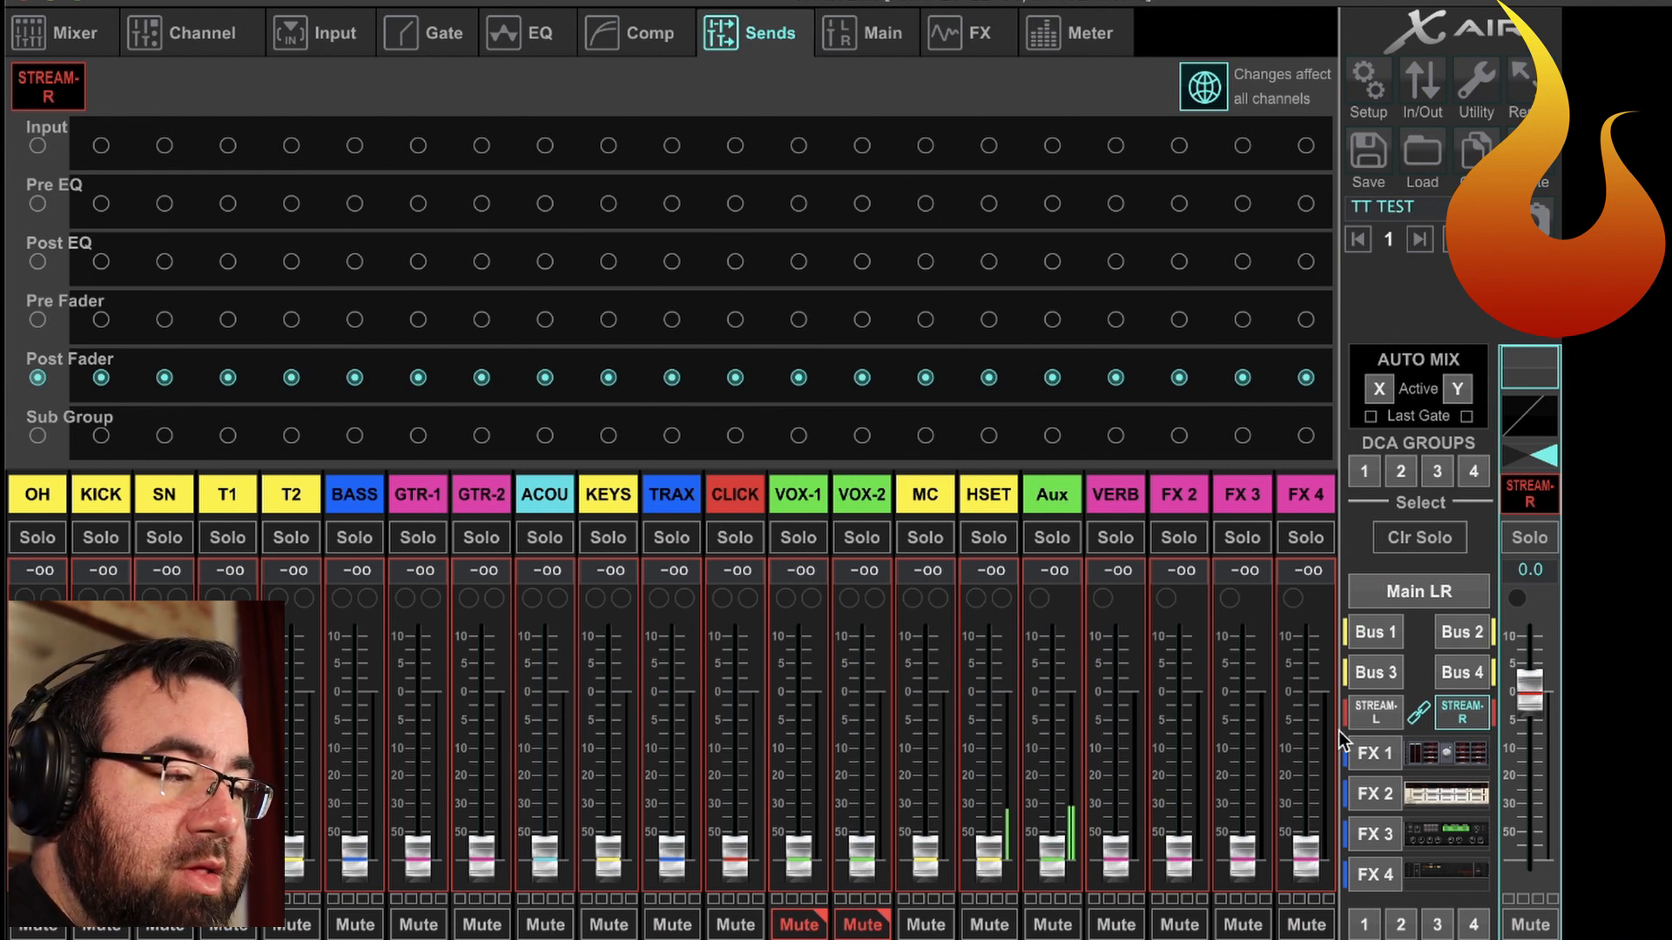
# Set the STREAM-L send level of every channel from OH through FX 4 to -5 dB.
pyautogui.click(1376, 719)
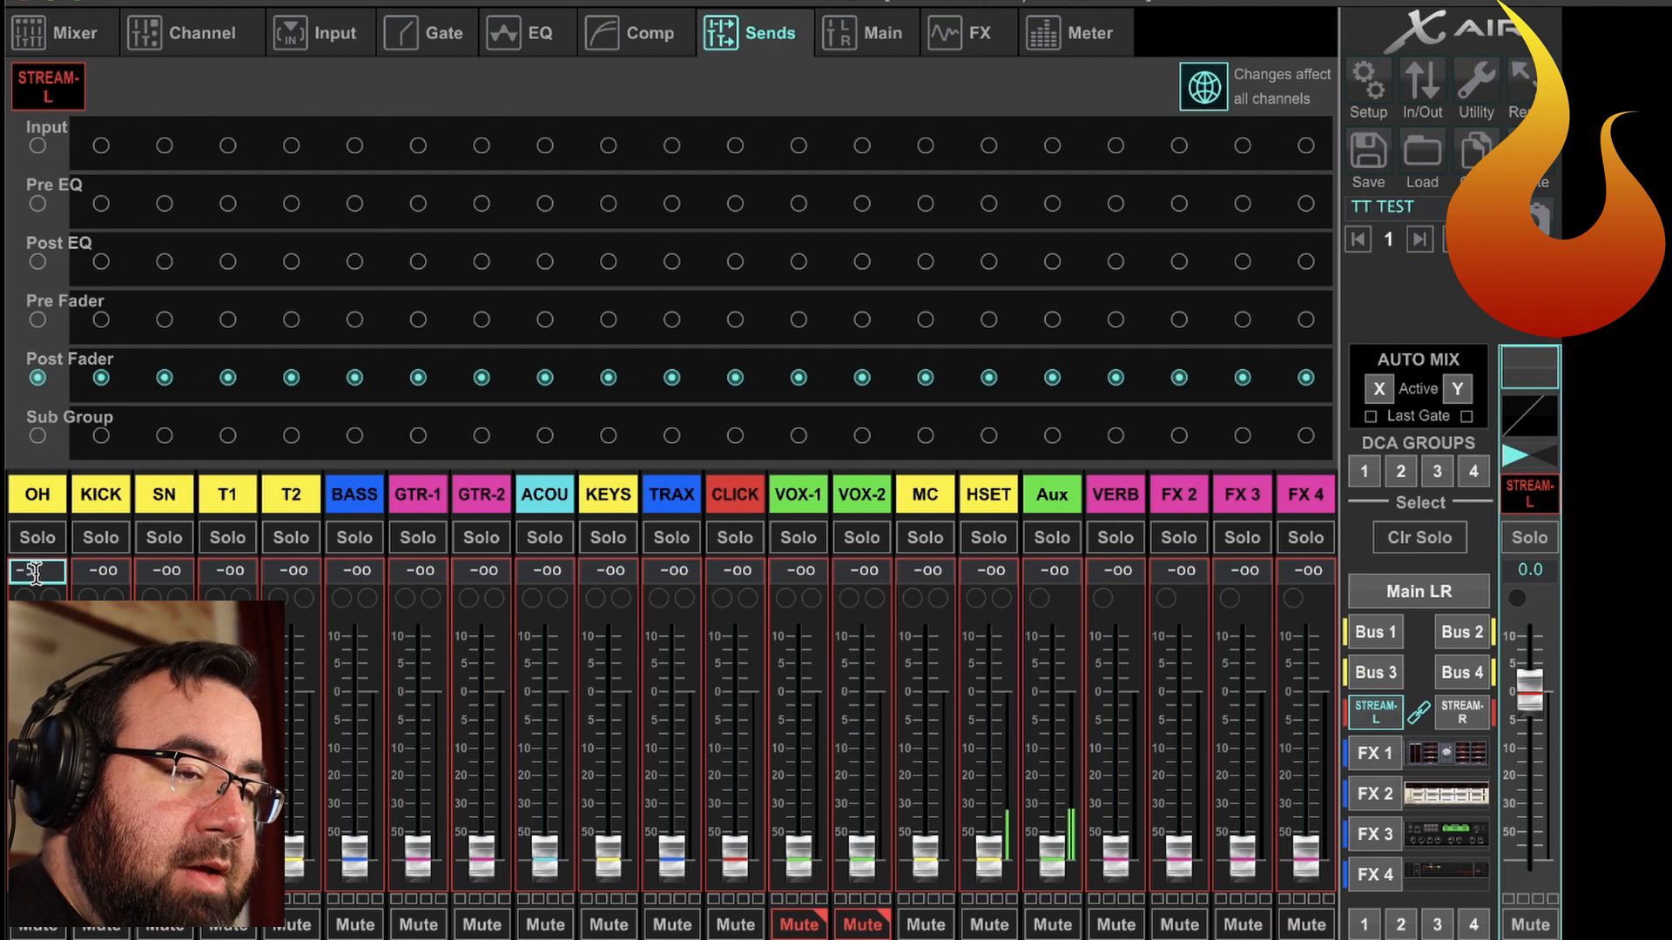
pyautogui.click(98, 571)
pyautogui.write('-5')
pyautogui.click(171, 572)
pyautogui.write('-5')
pyautogui.click(235, 572)
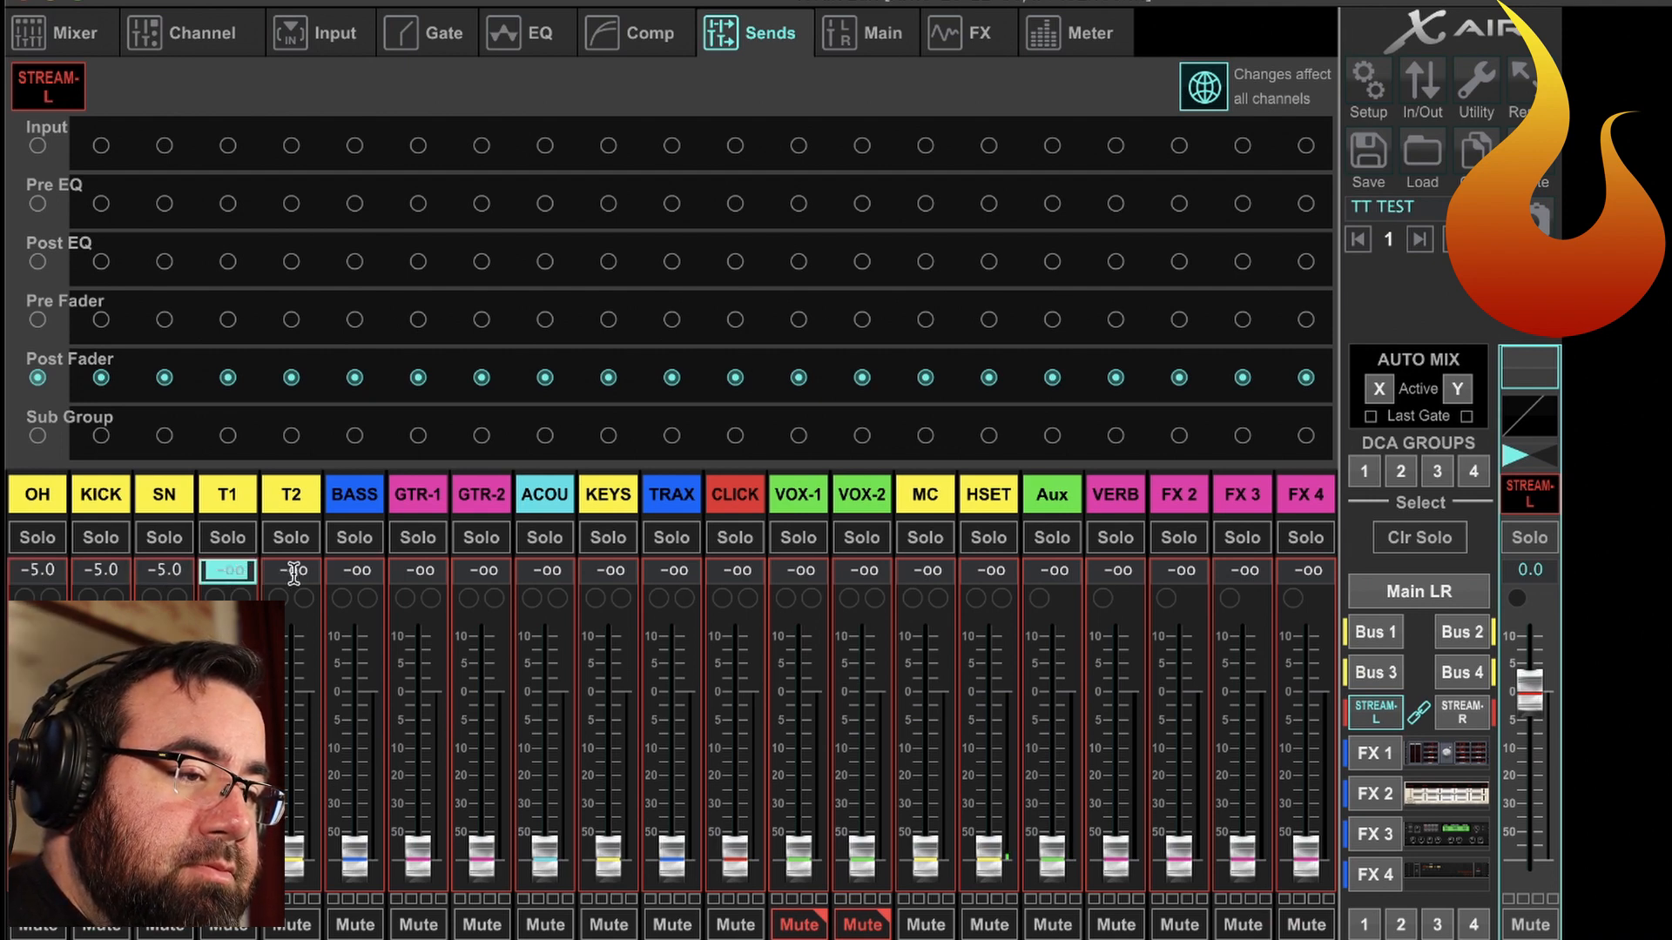
pyautogui.click(271, 572)
pyautogui.write('-5')
pyautogui.click(228, 571)
pyautogui.write('-5')
pyautogui.click(355, 572)
pyautogui.write('-5')
pyautogui.click(419, 570)
pyautogui.write('-5')
pyautogui.click(504, 572)
pyautogui.write('-5')
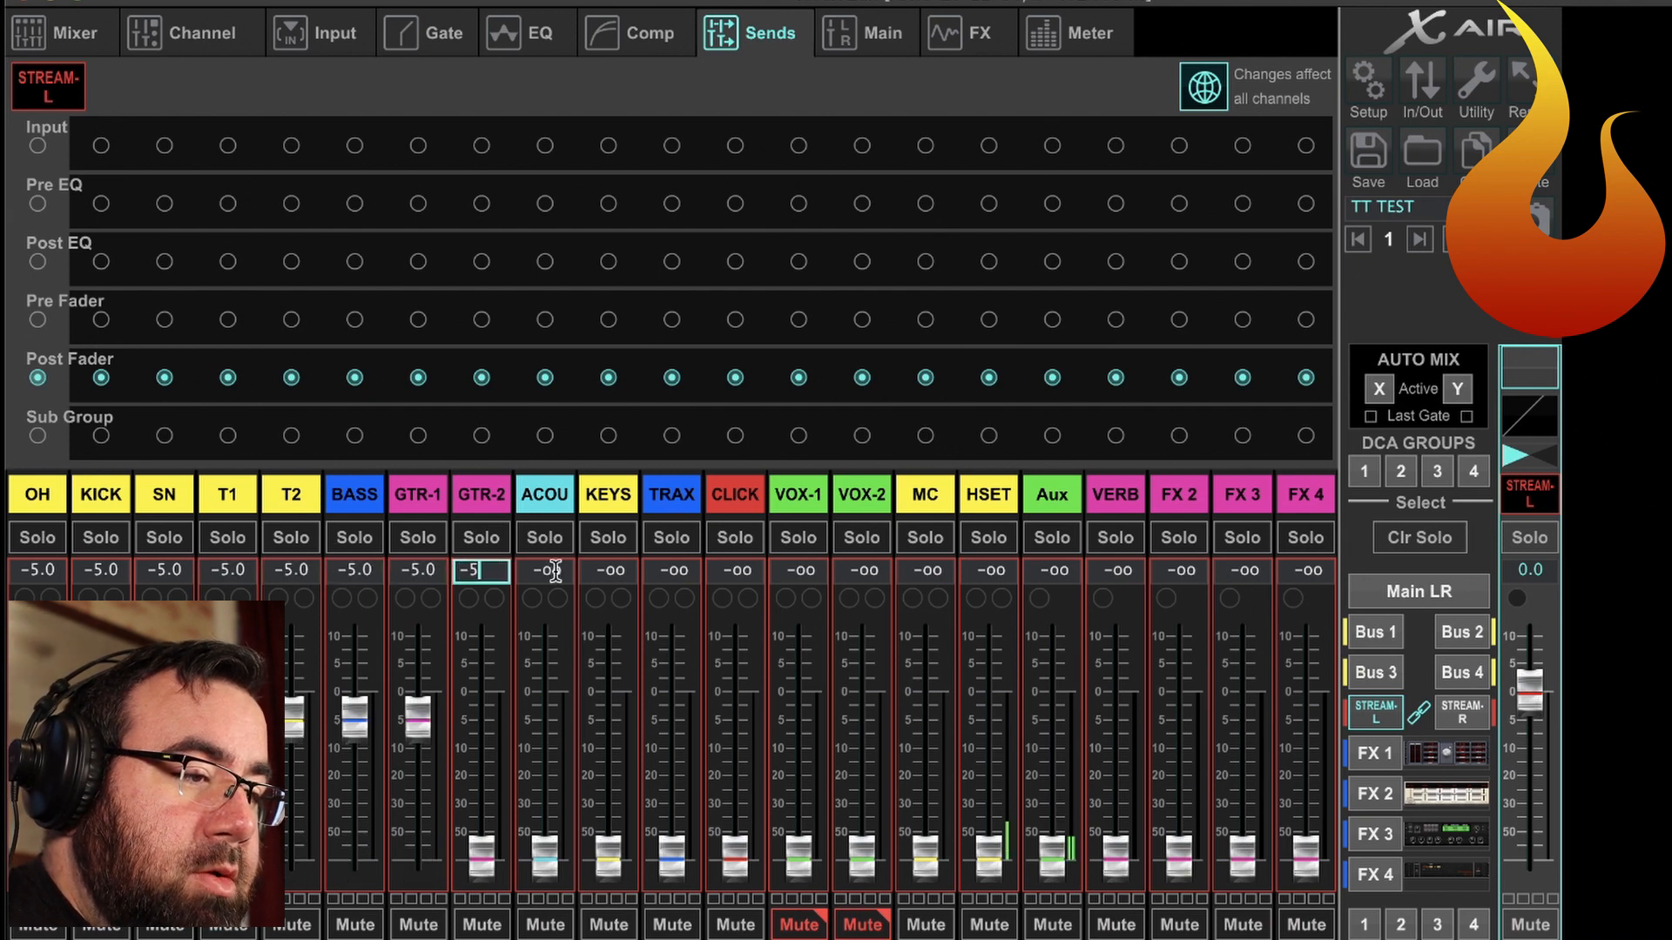
pyautogui.click(557, 572)
pyautogui.write('-5')
pyautogui.click(596, 572)
pyautogui.write('-5')
pyautogui.click(672, 570)
pyautogui.write('-5')
pyautogui.click(748, 570)
pyautogui.write('-5')
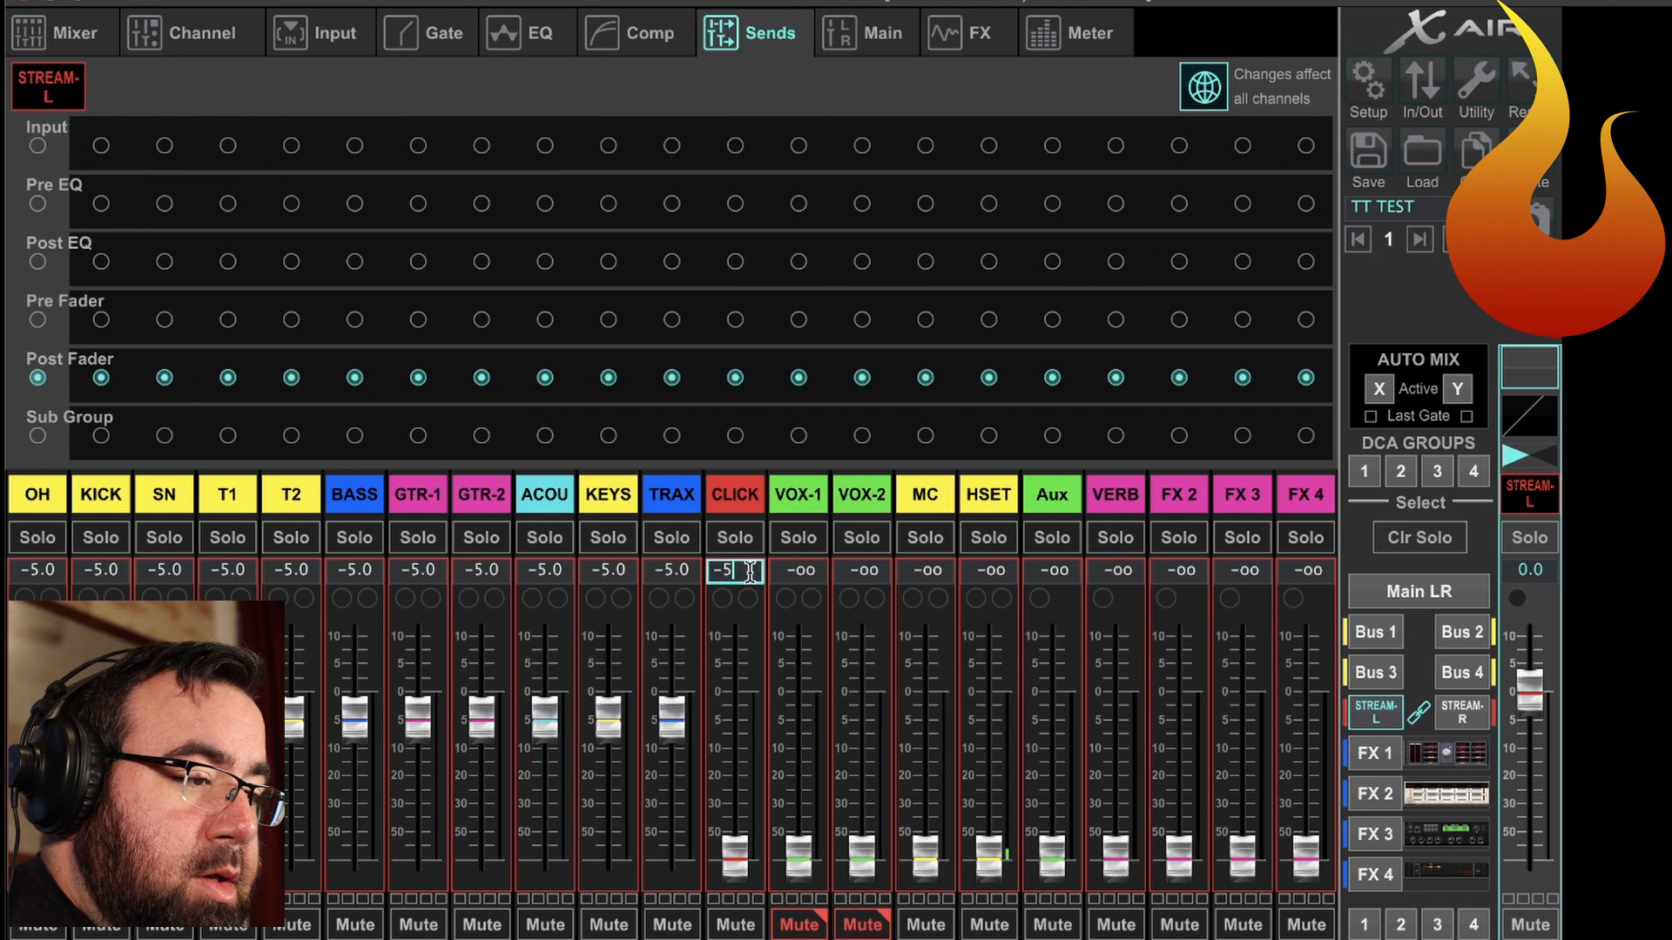
pyautogui.click(811, 571)
pyautogui.write('-5')
pyautogui.click(852, 567)
pyautogui.press('super+v')
pyautogui.click(925, 570)
pyautogui.press('super+v')
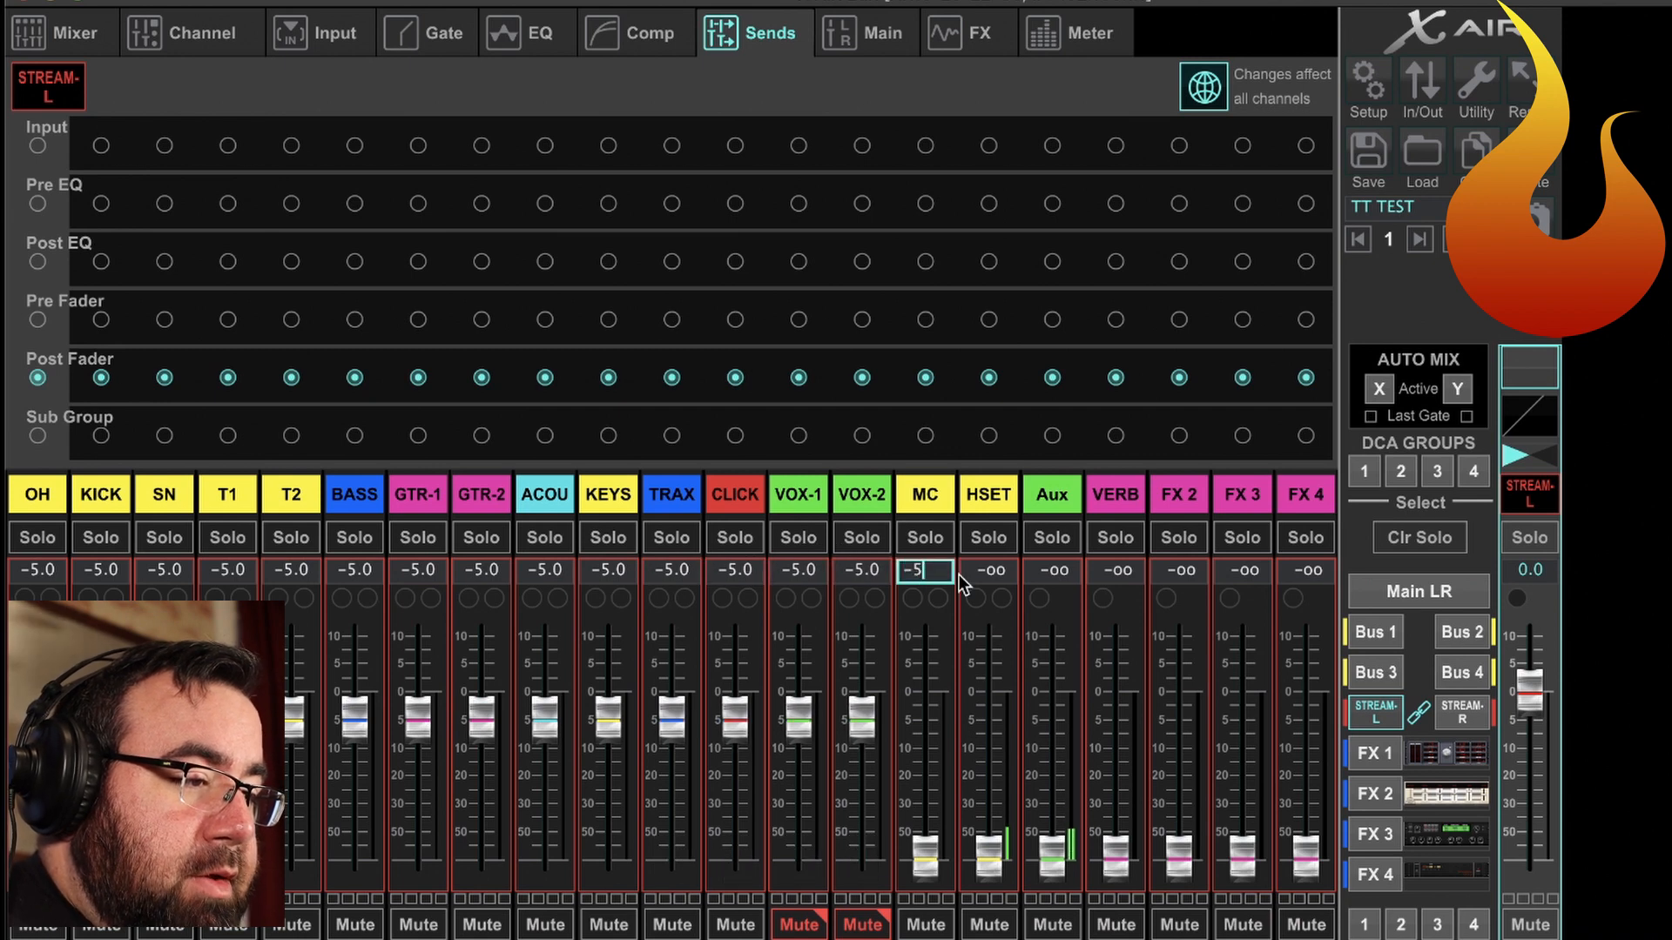
pyautogui.click(988, 570)
pyautogui.press('super+v')
pyautogui.click(1303, 570)
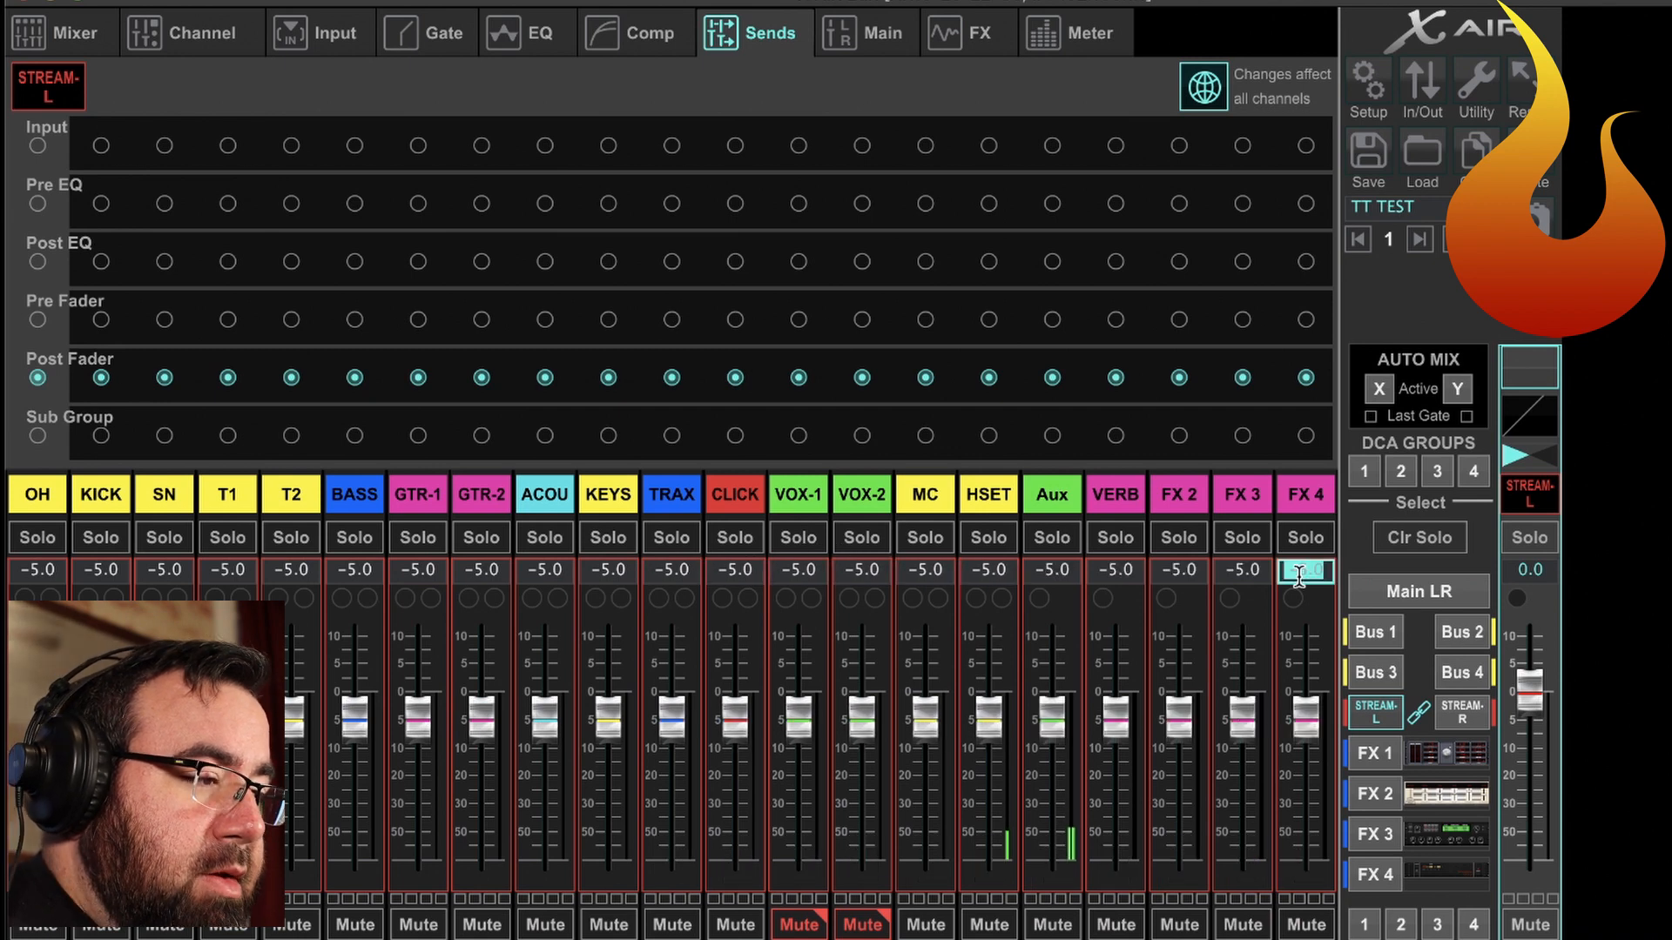
pyautogui.press('super+v')
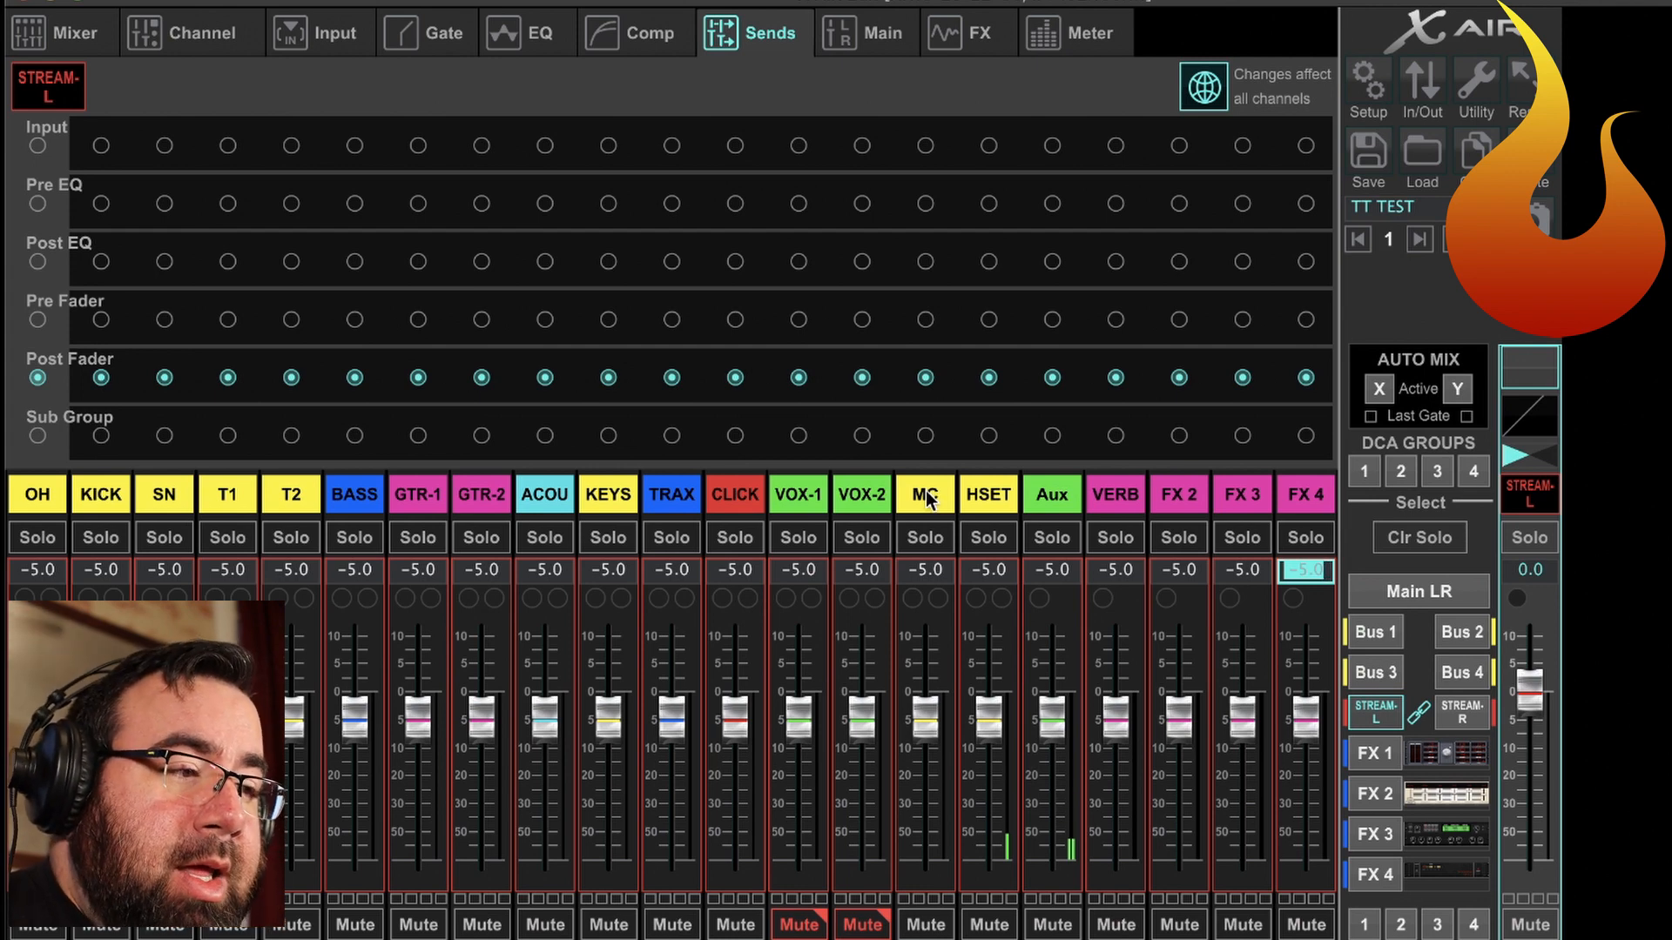
# Raise the MC and HSET send levels in the STREAM-L mix to +5 dB.
pyautogui.click(926, 567)
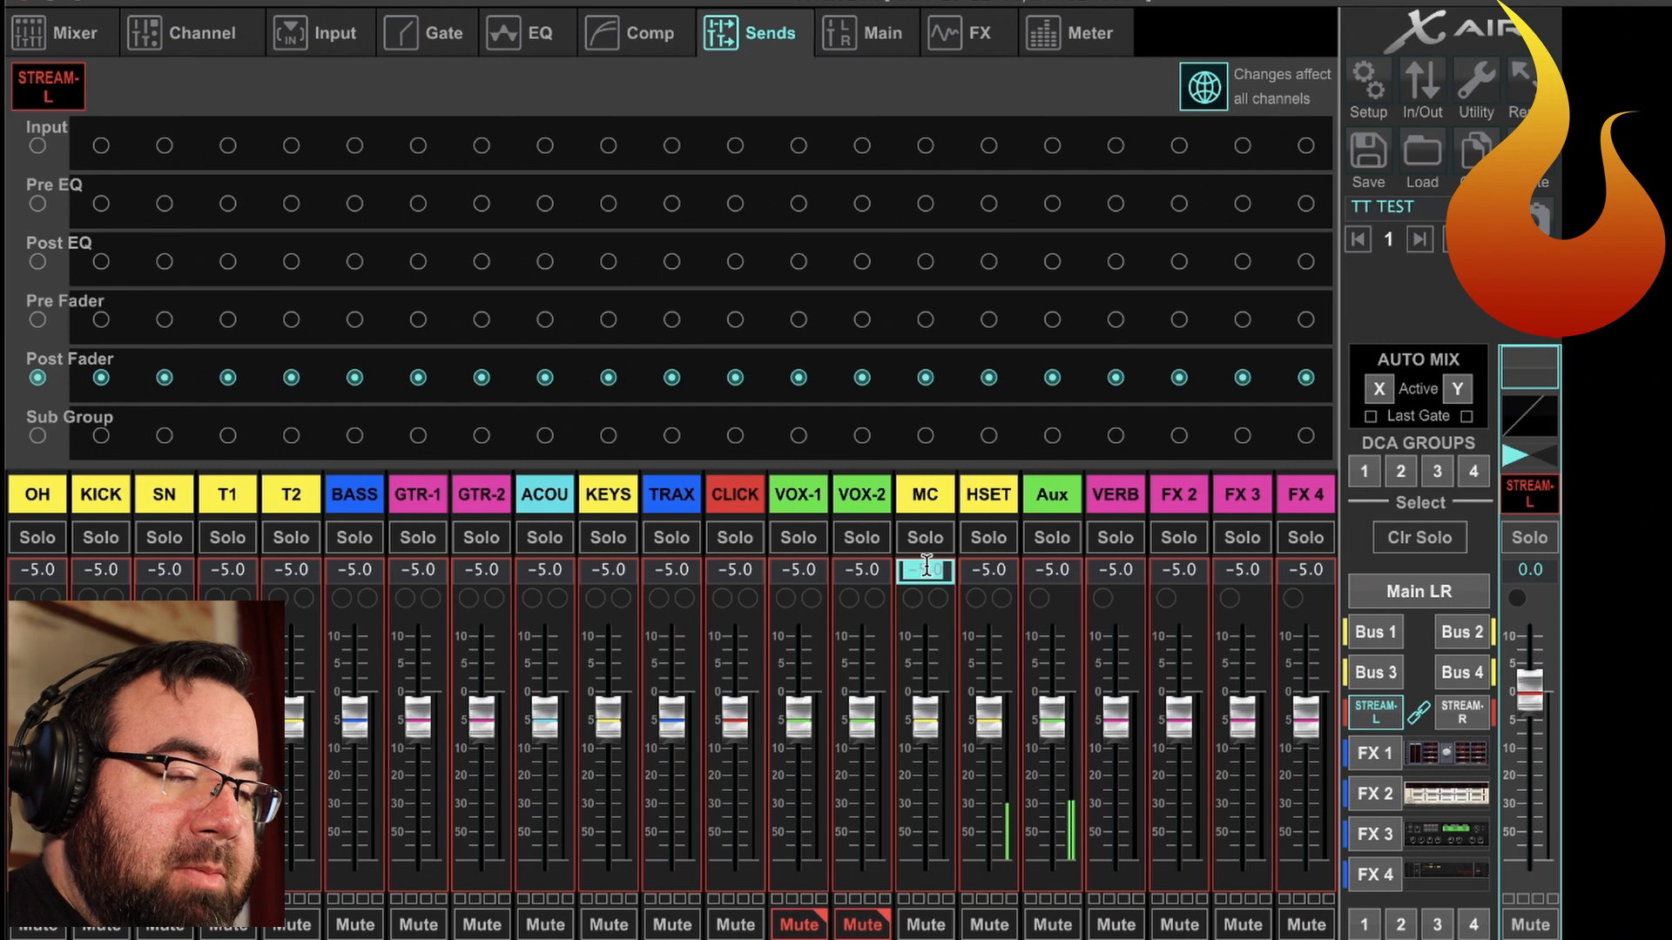
pyautogui.write('5')
pyautogui.press('Return')
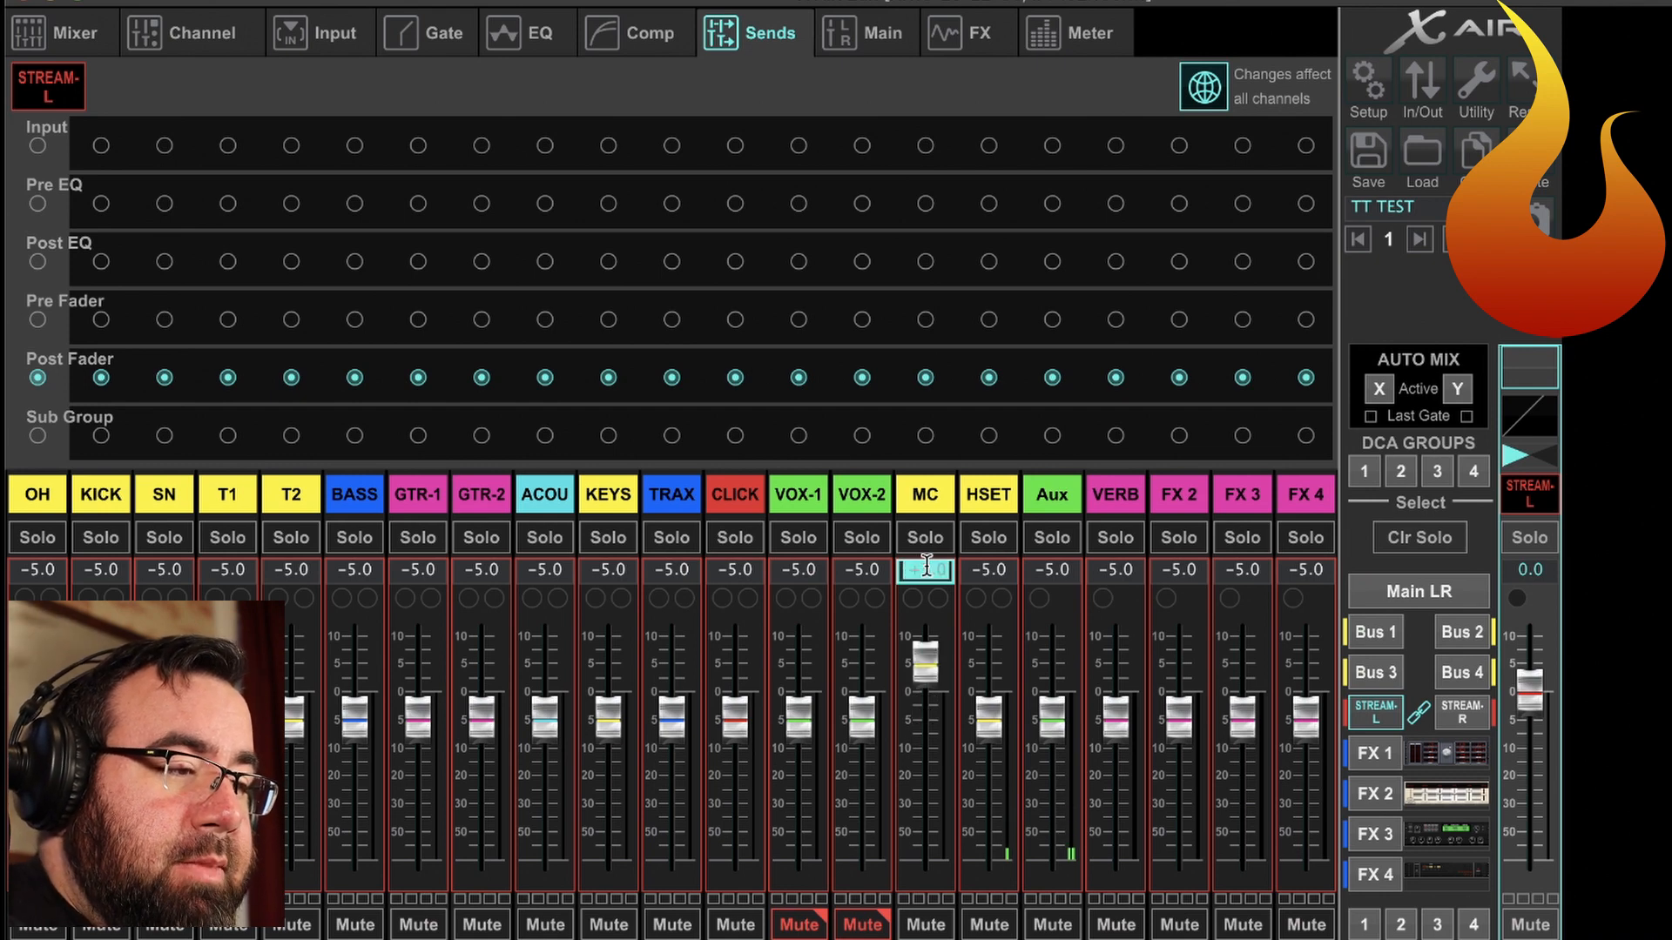
pyautogui.click(977, 570)
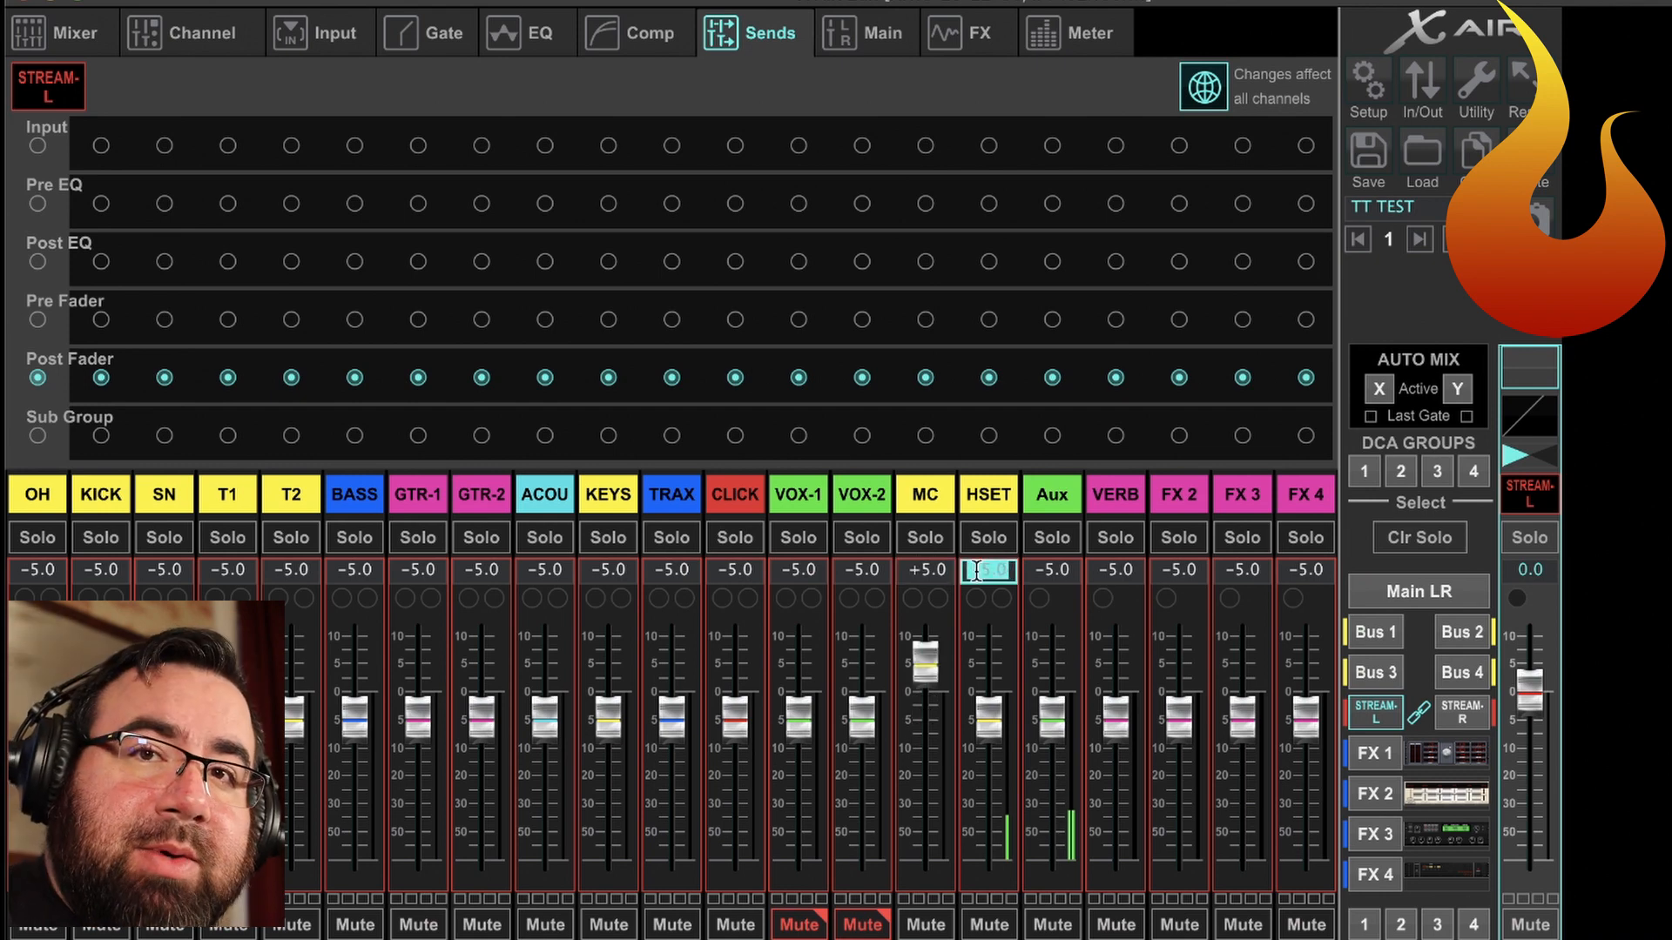
pyautogui.write('5')
pyautogui.press('Return')
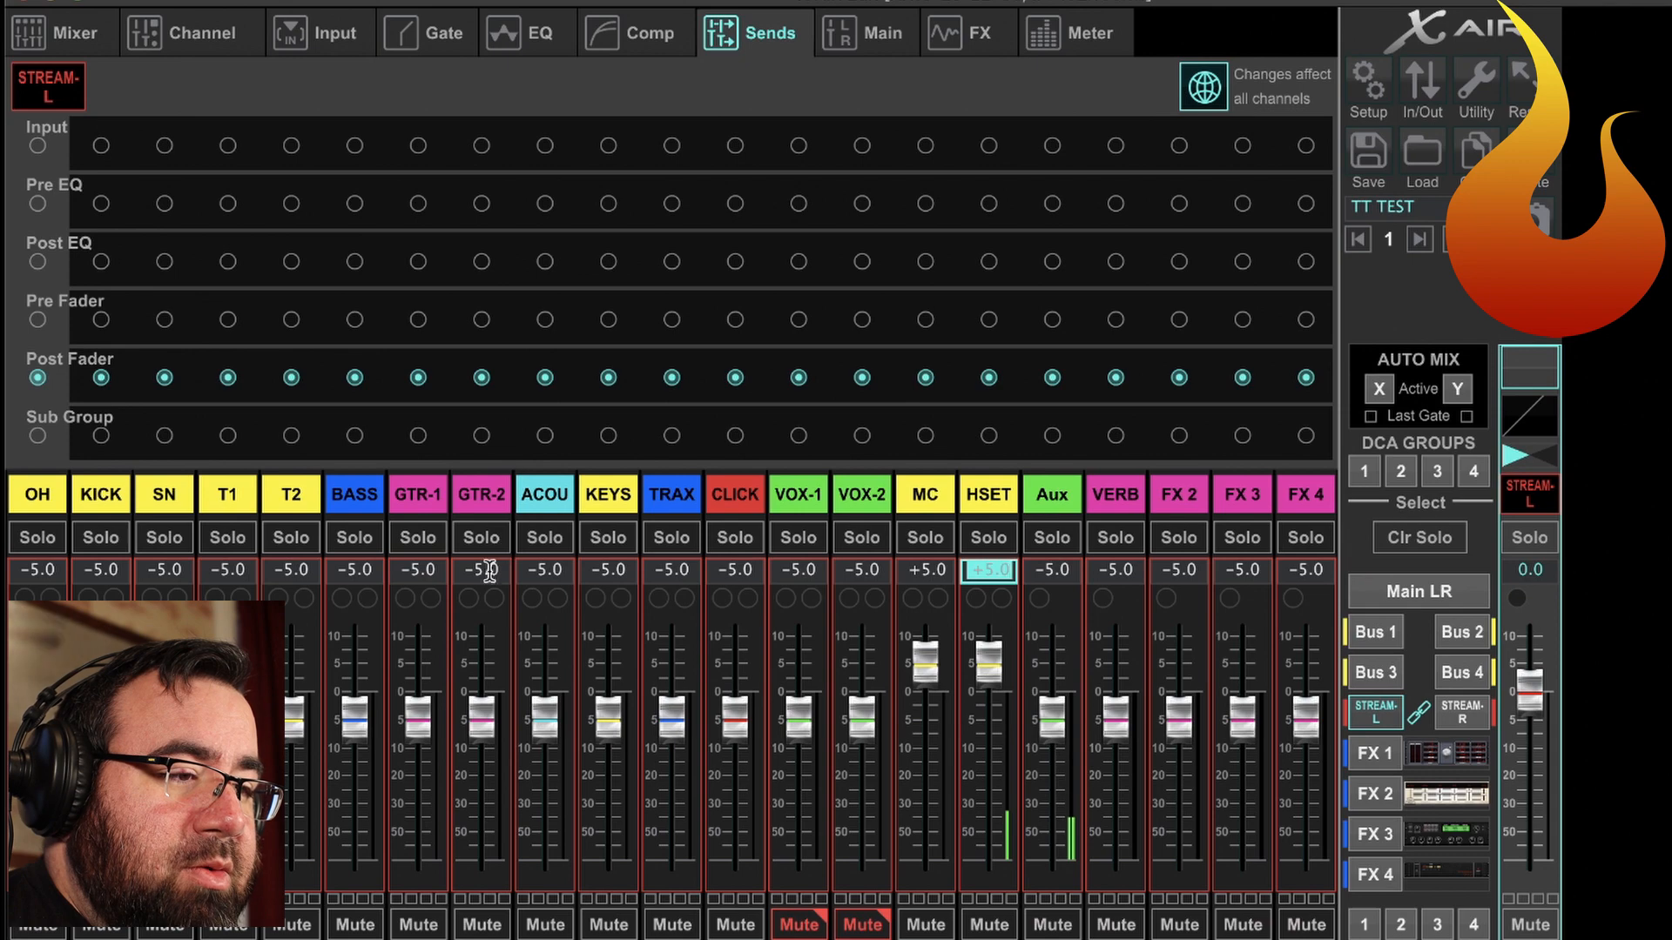
# Pan T1's send to the linked stream buses hard right and T2's send hard left.
pyautogui.click(225, 501)
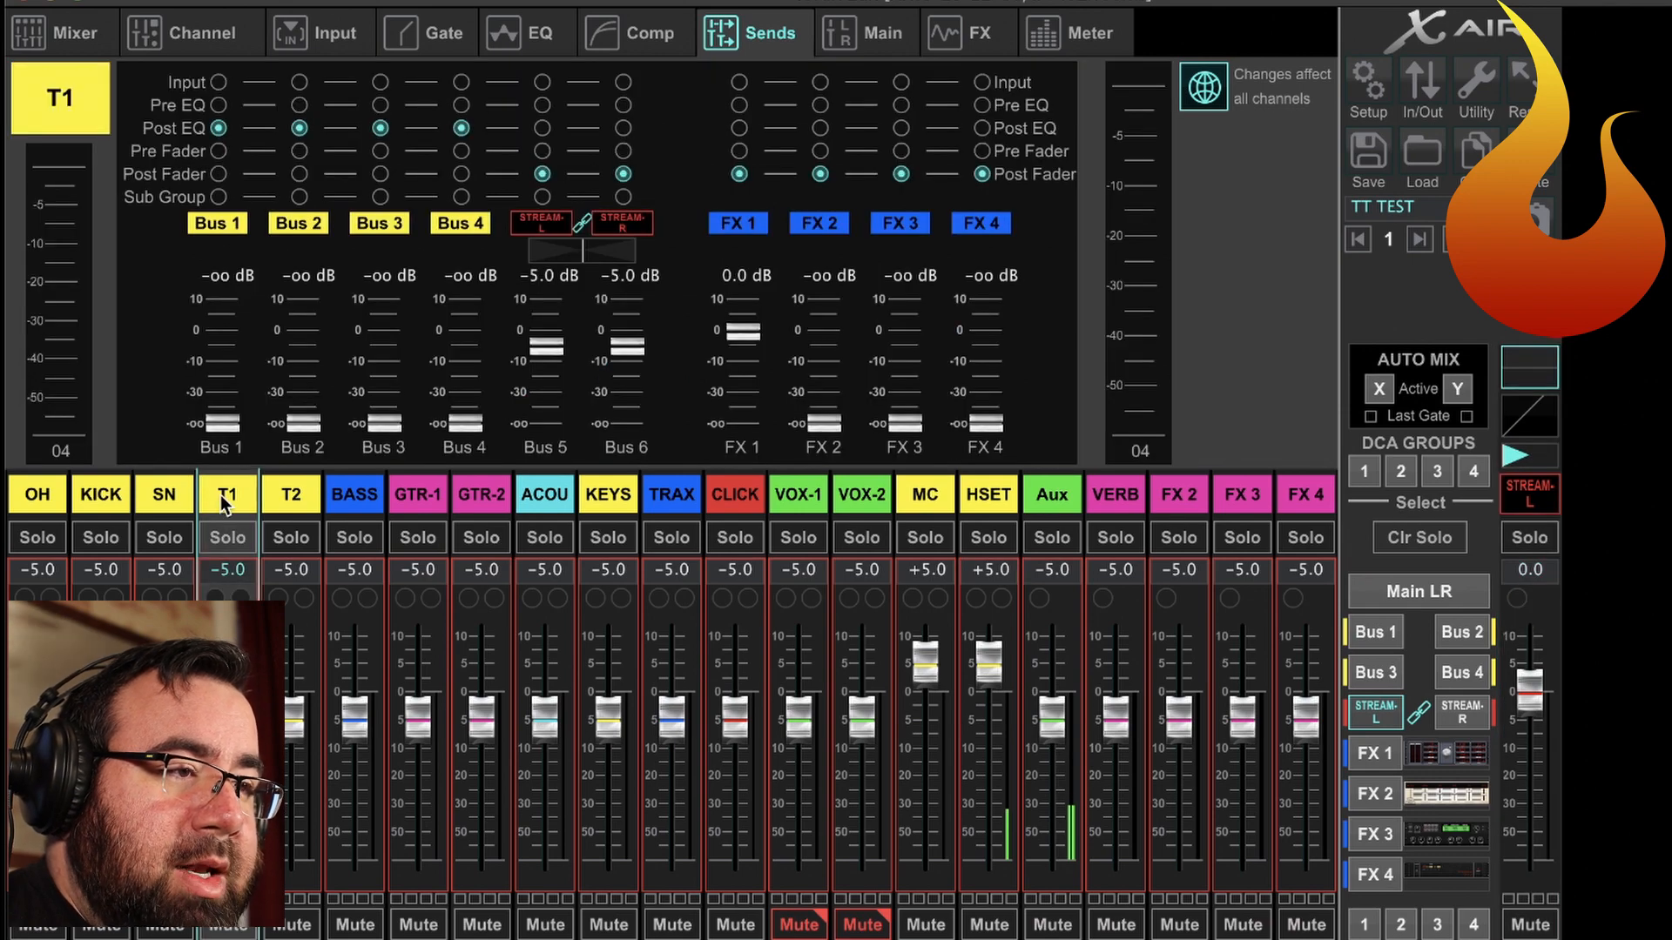
pyautogui.click(553, 246)
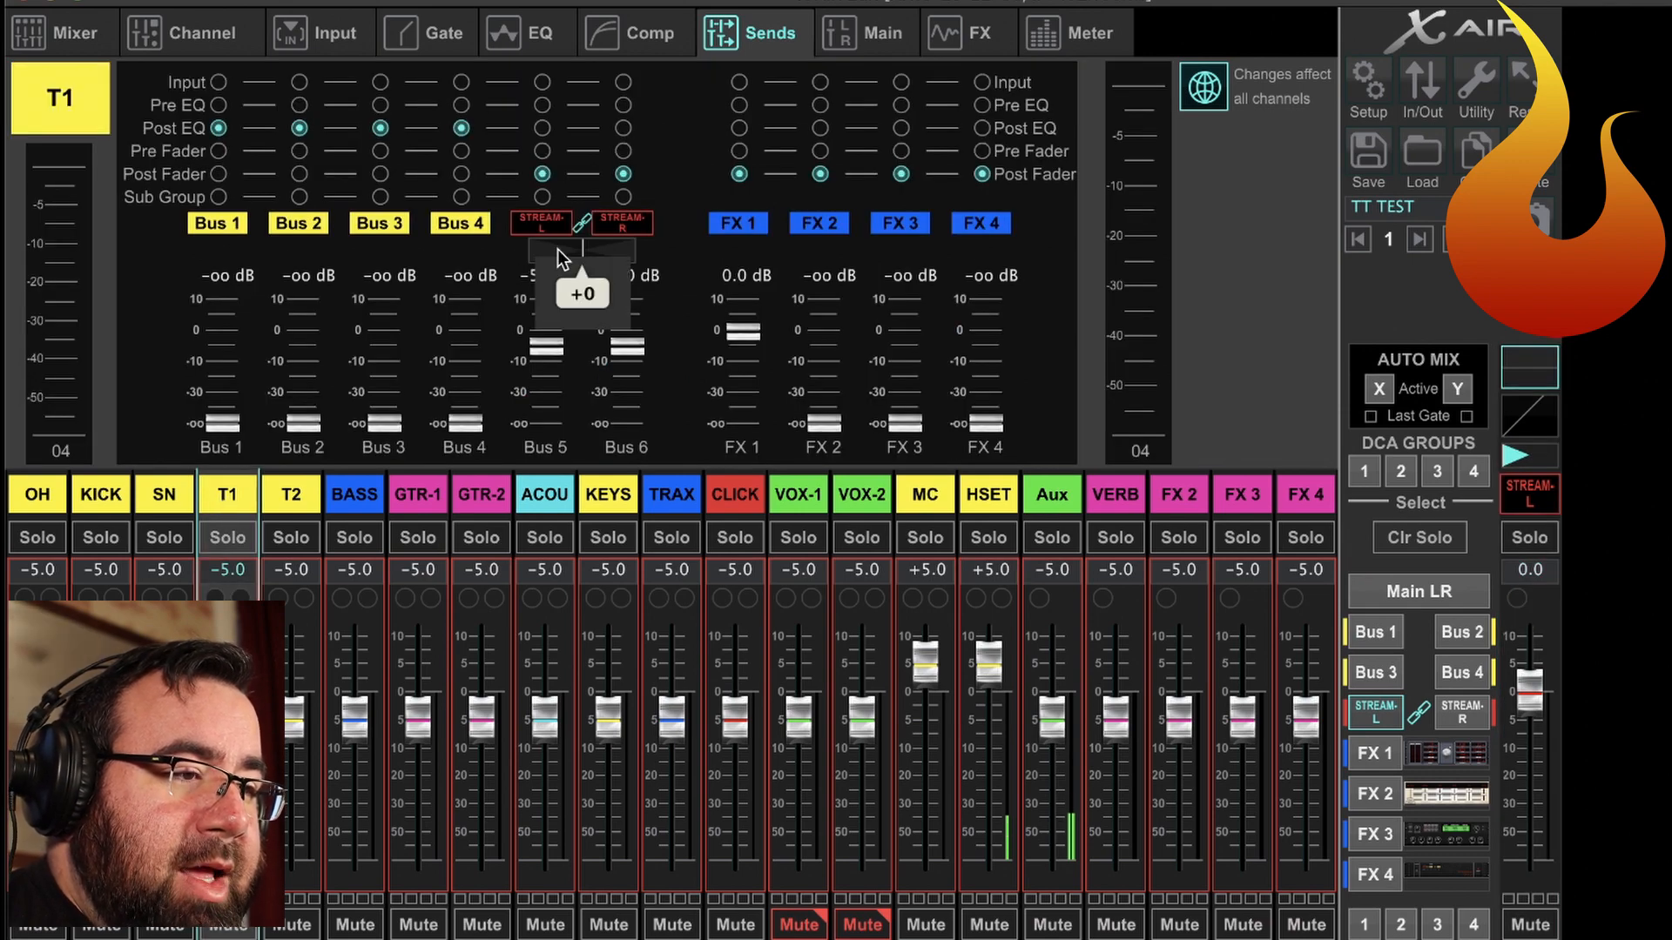
pyautogui.moveTo(557, 258); pyautogui.dragTo(888, 326)
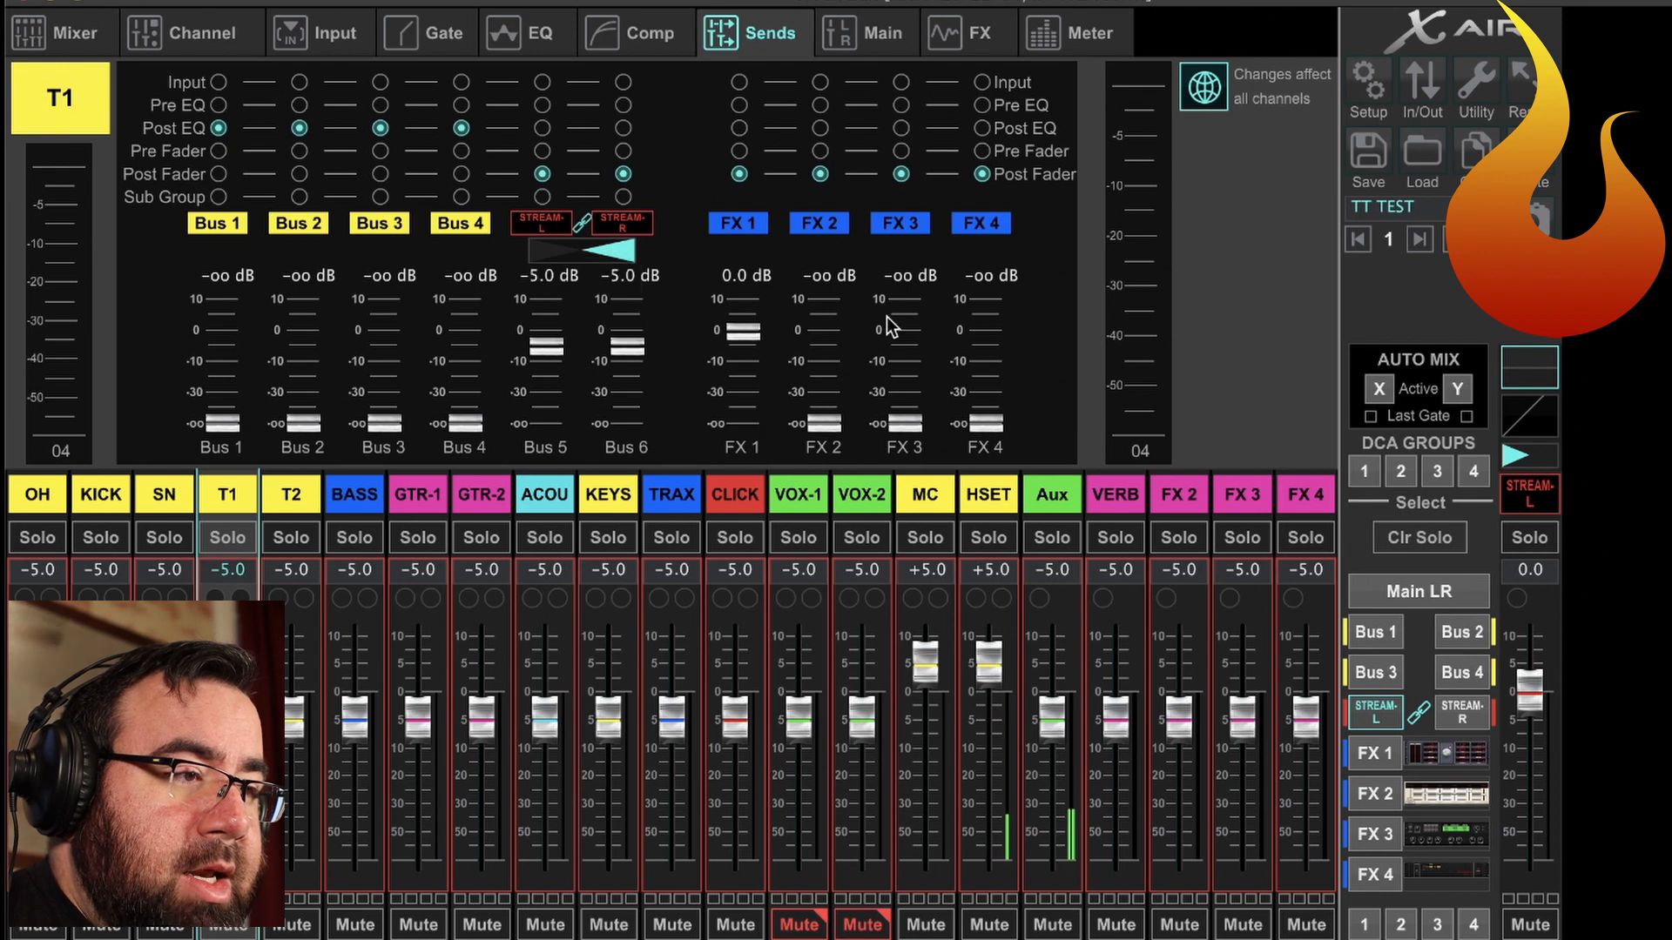
pyautogui.click(305, 504)
pyautogui.moveTo(573, 245); pyautogui.dragTo(305, 248)
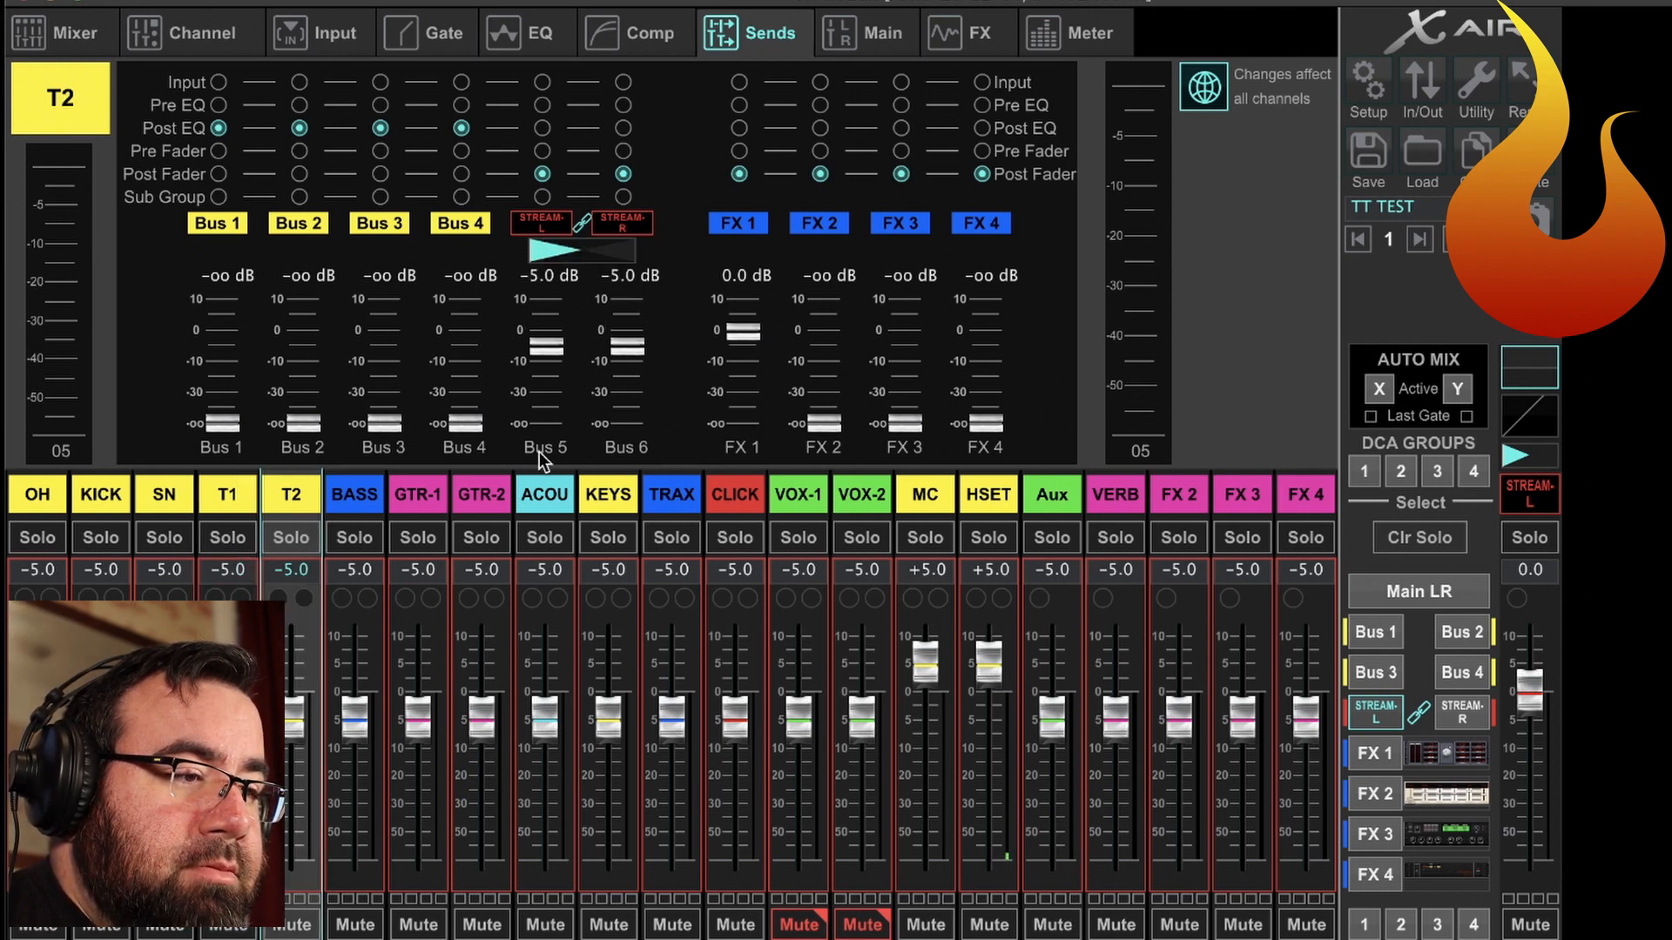
# Pan GTR-1's send to the linked stream buses hard left and GTR-2's send hard right.
pyautogui.click(417, 494)
pyautogui.click(584, 249)
pyautogui.moveTo(583, 249); pyautogui.dragTo(288, 270)
pyautogui.click(472, 489)
pyautogui.click(578, 258)
pyautogui.moveTo(564, 263); pyautogui.dragTo(787, 283)
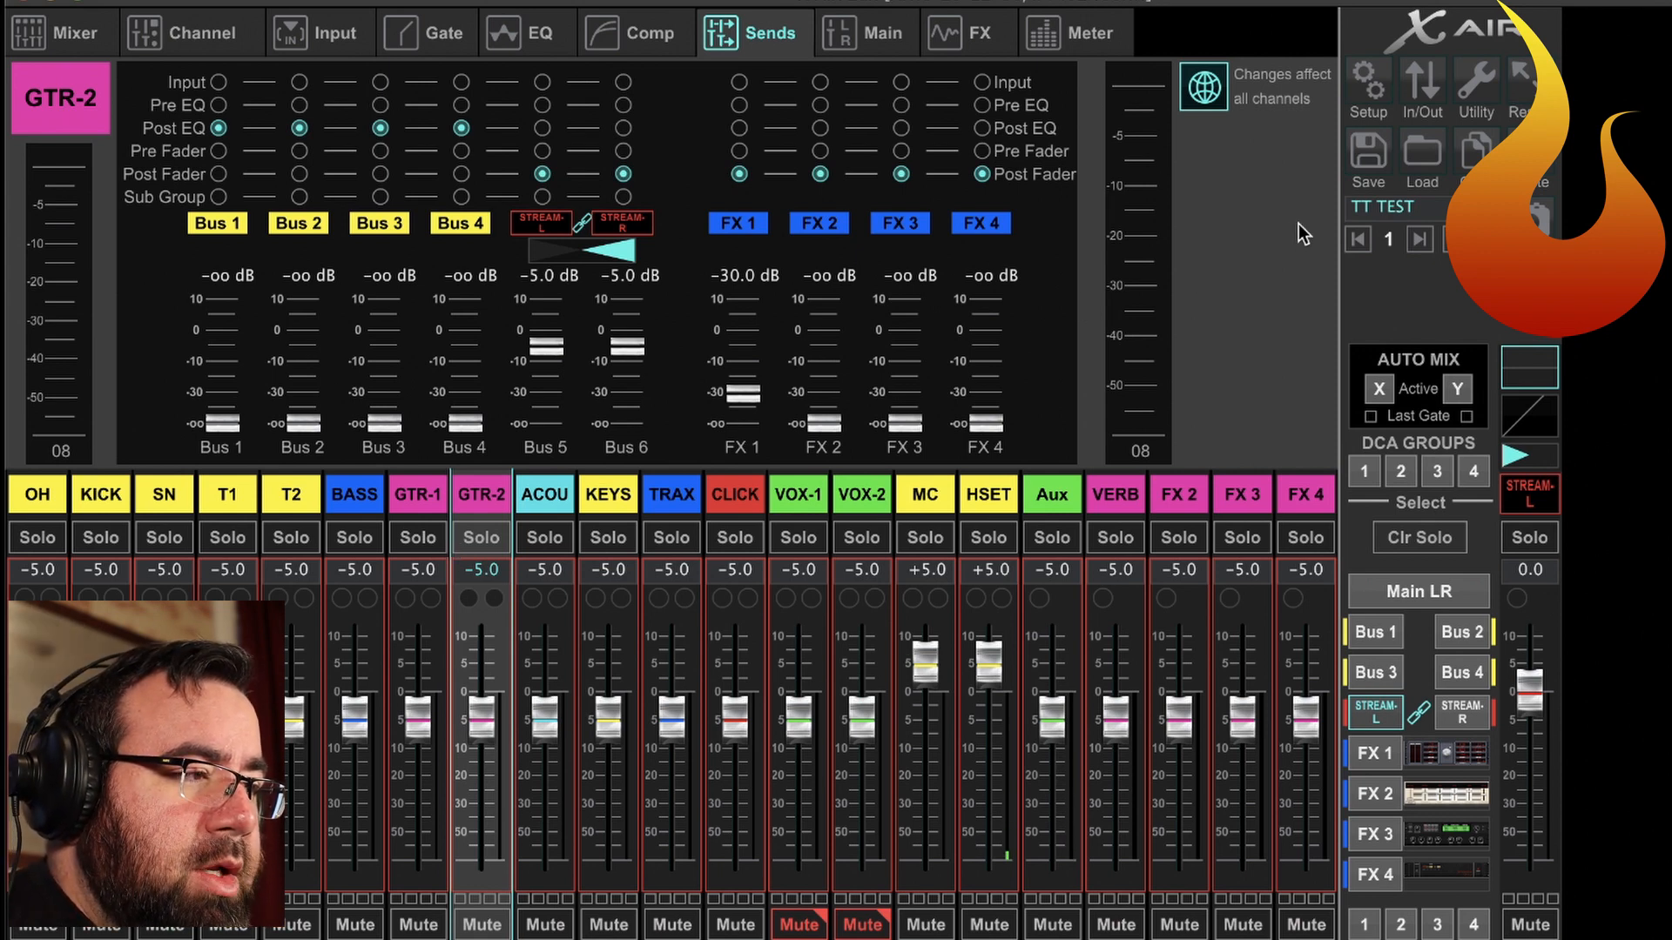
# Load the Precision Limiter into effects slot FX 4 and switch that slot to insert mode.
pyautogui.click(984, 37)
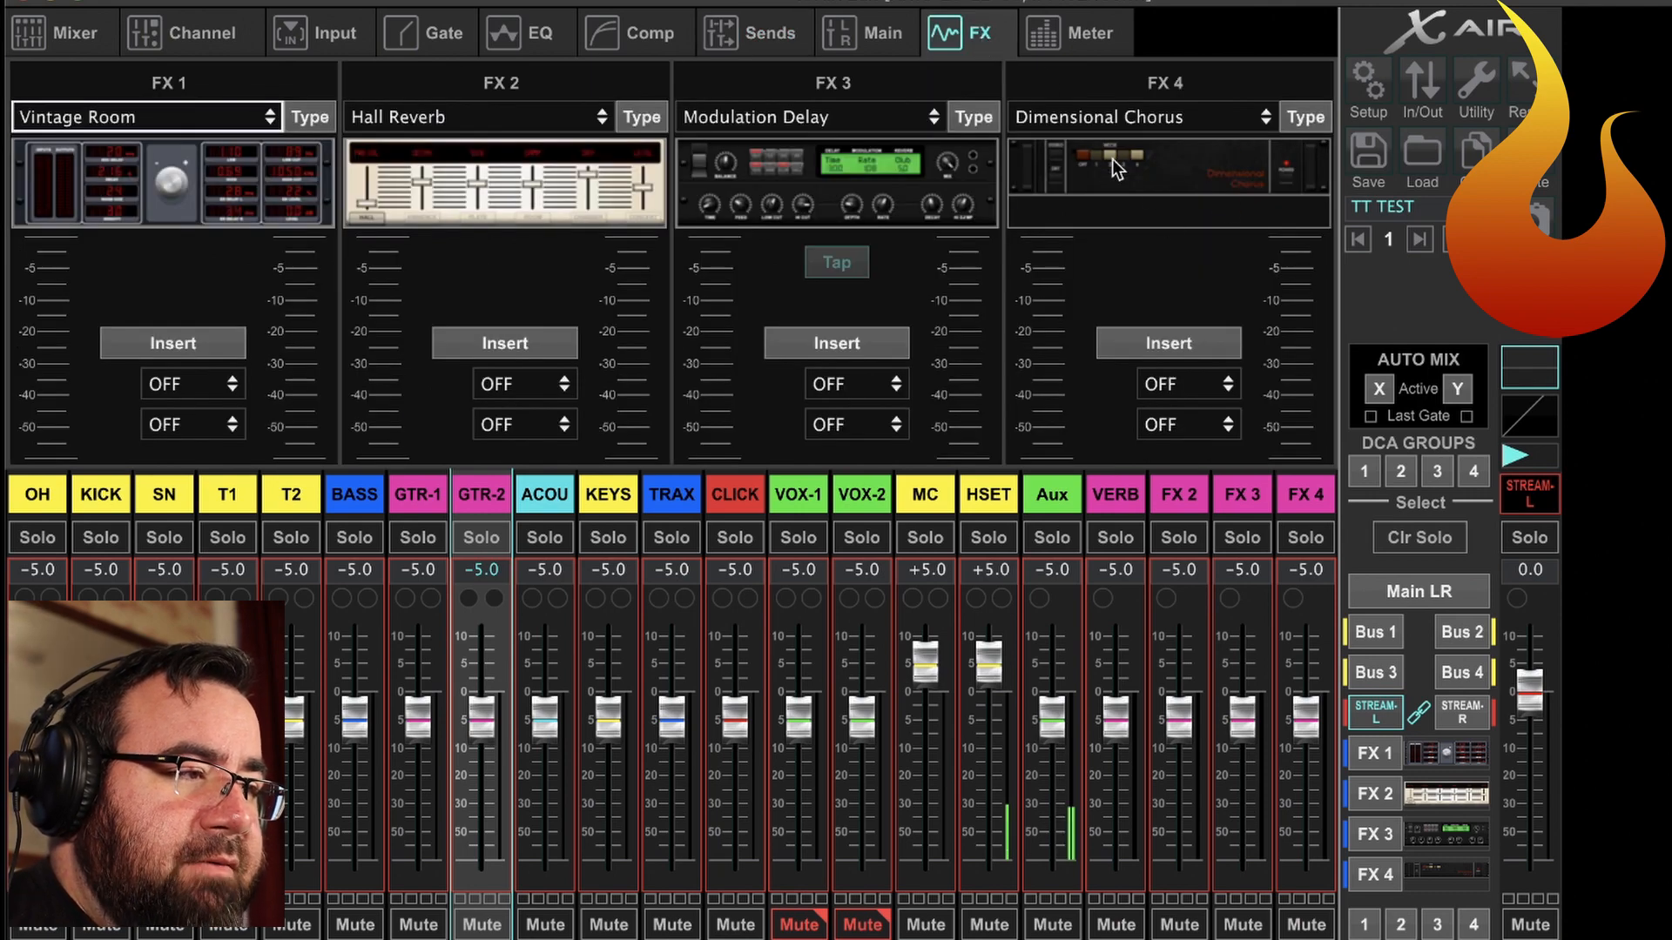
pyautogui.click(1306, 117)
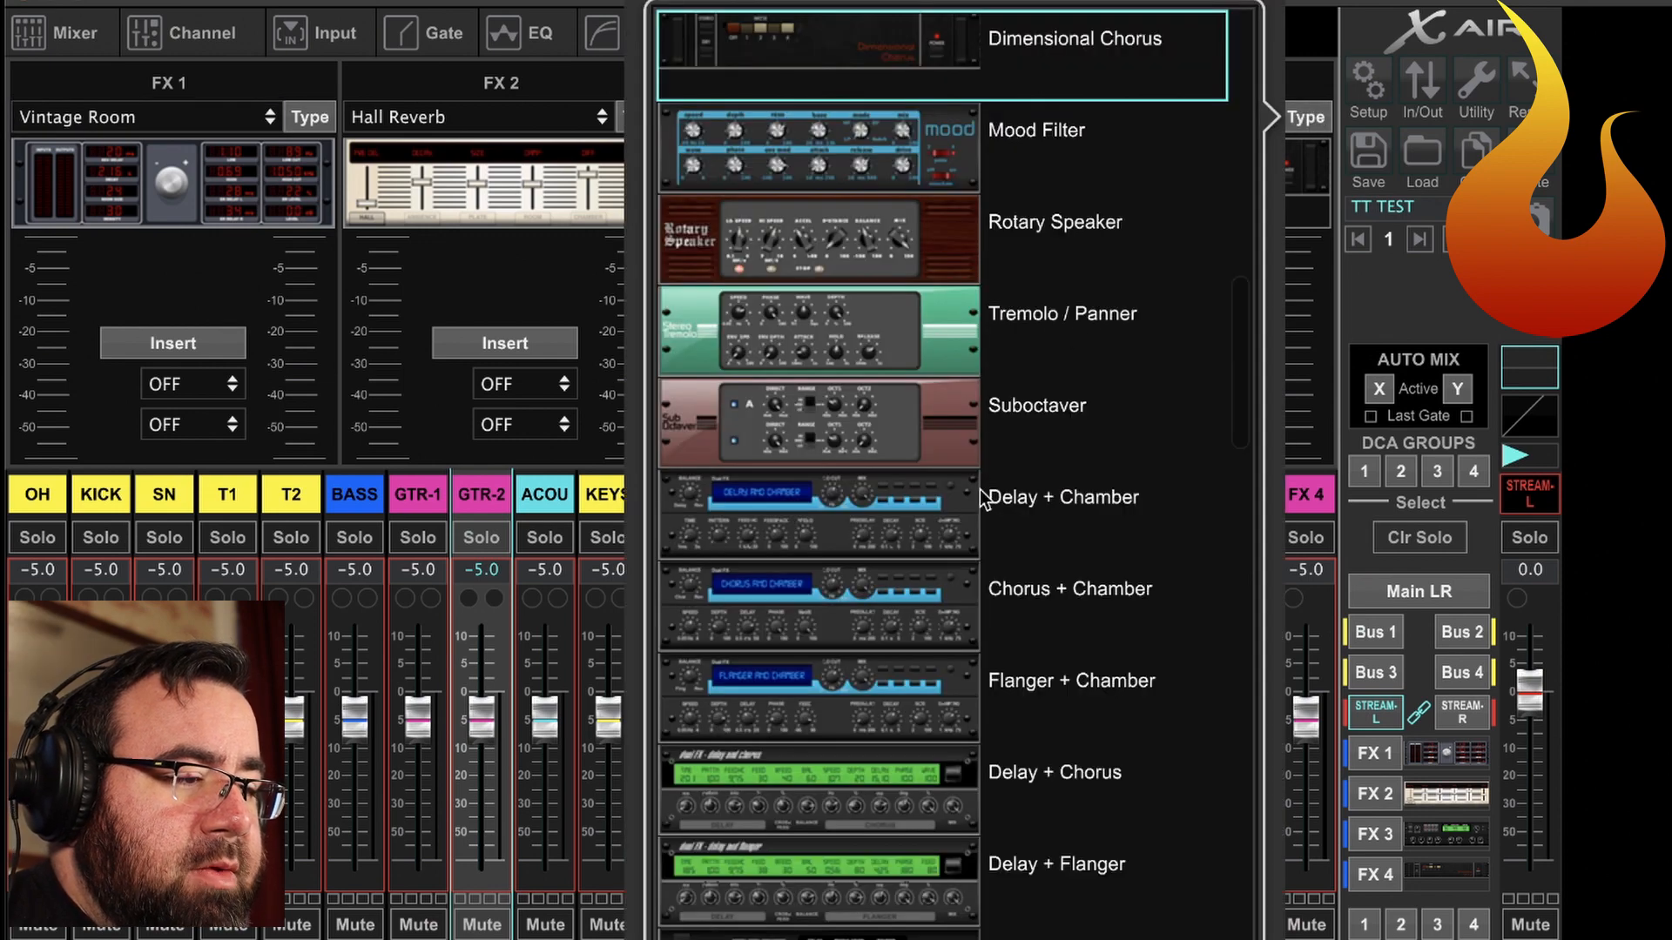
pyautogui.scroll(-15, 980, 490)
pyautogui.scroll(-6, 982, 498)
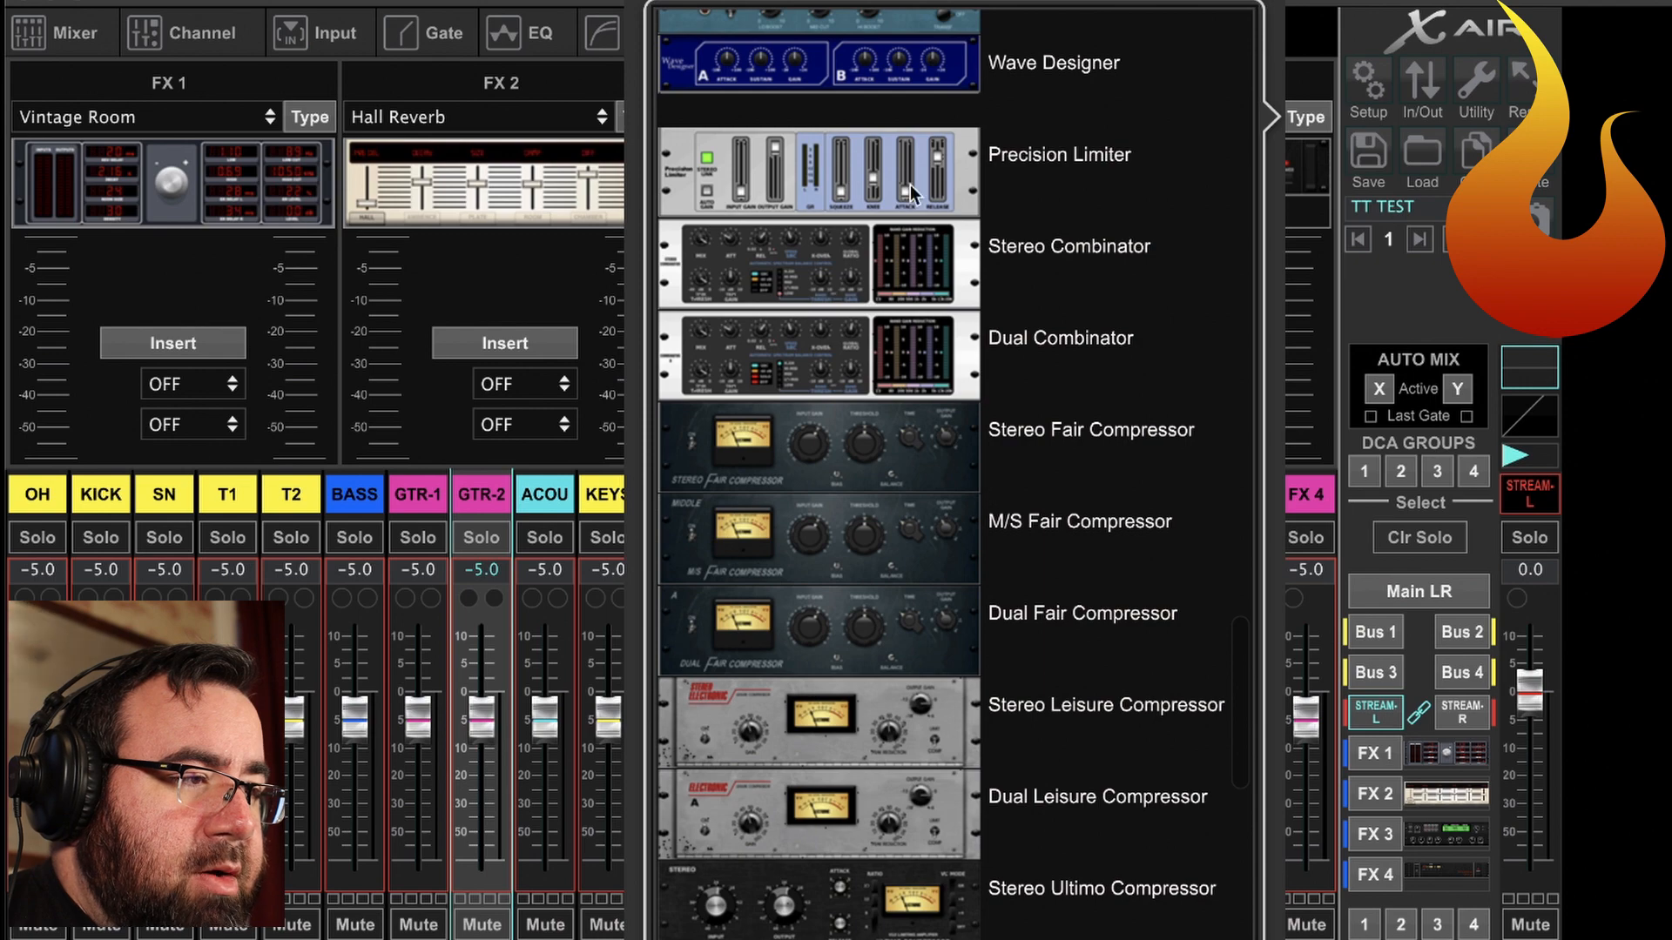
pyautogui.click(804, 173)
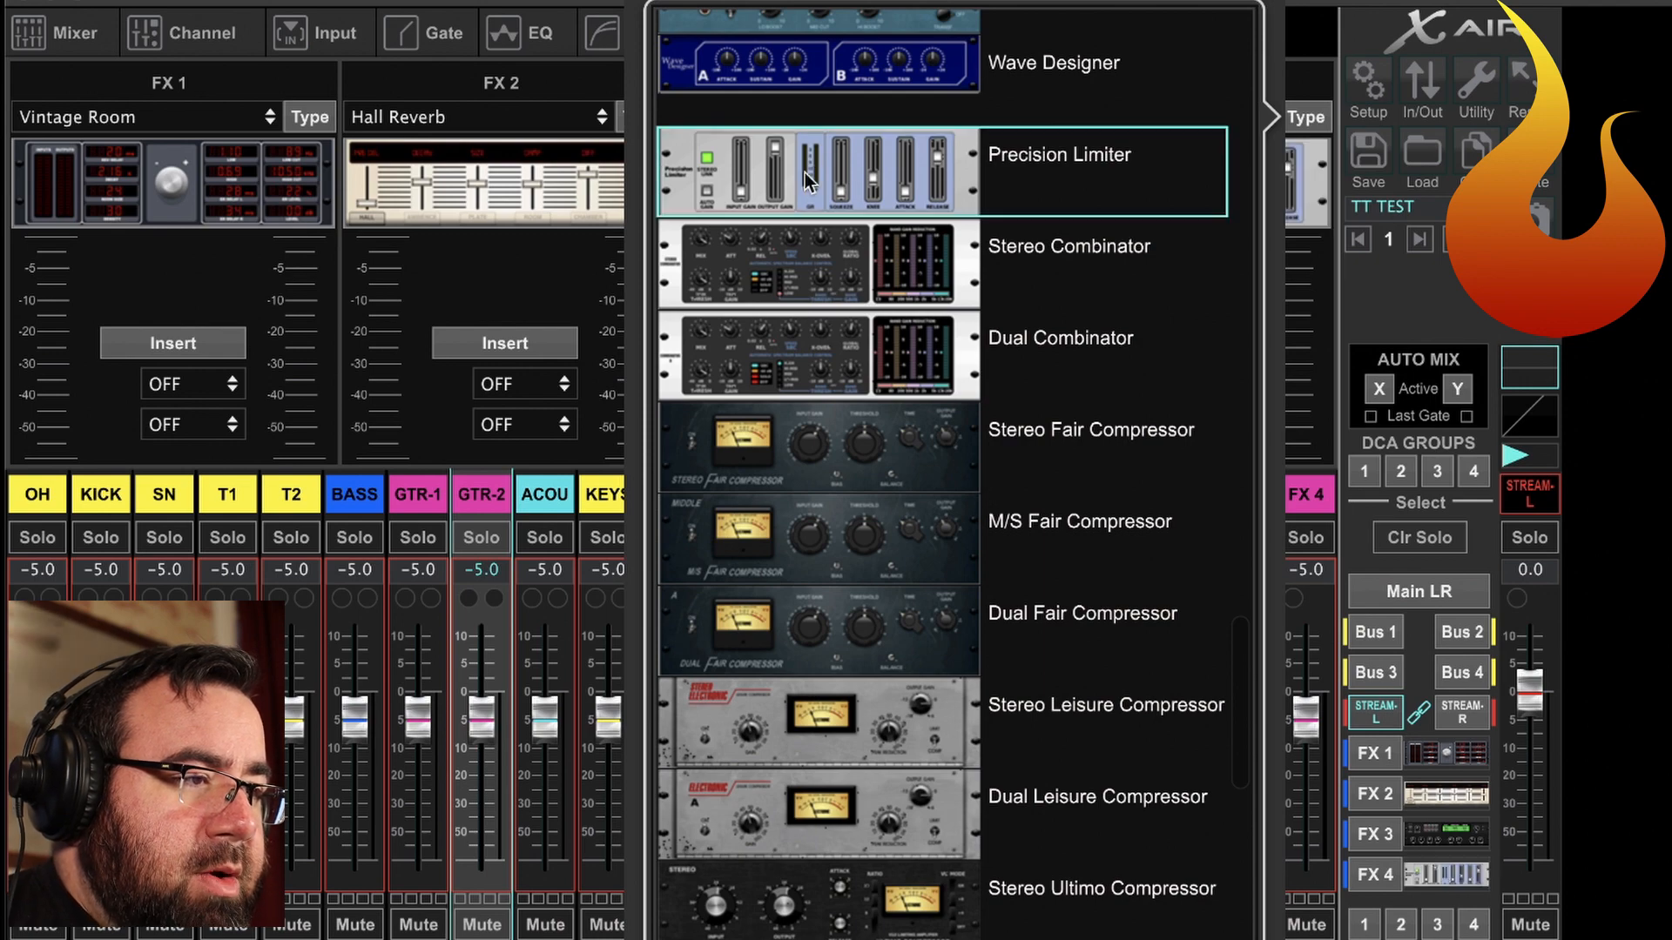
pyautogui.click(1308, 267)
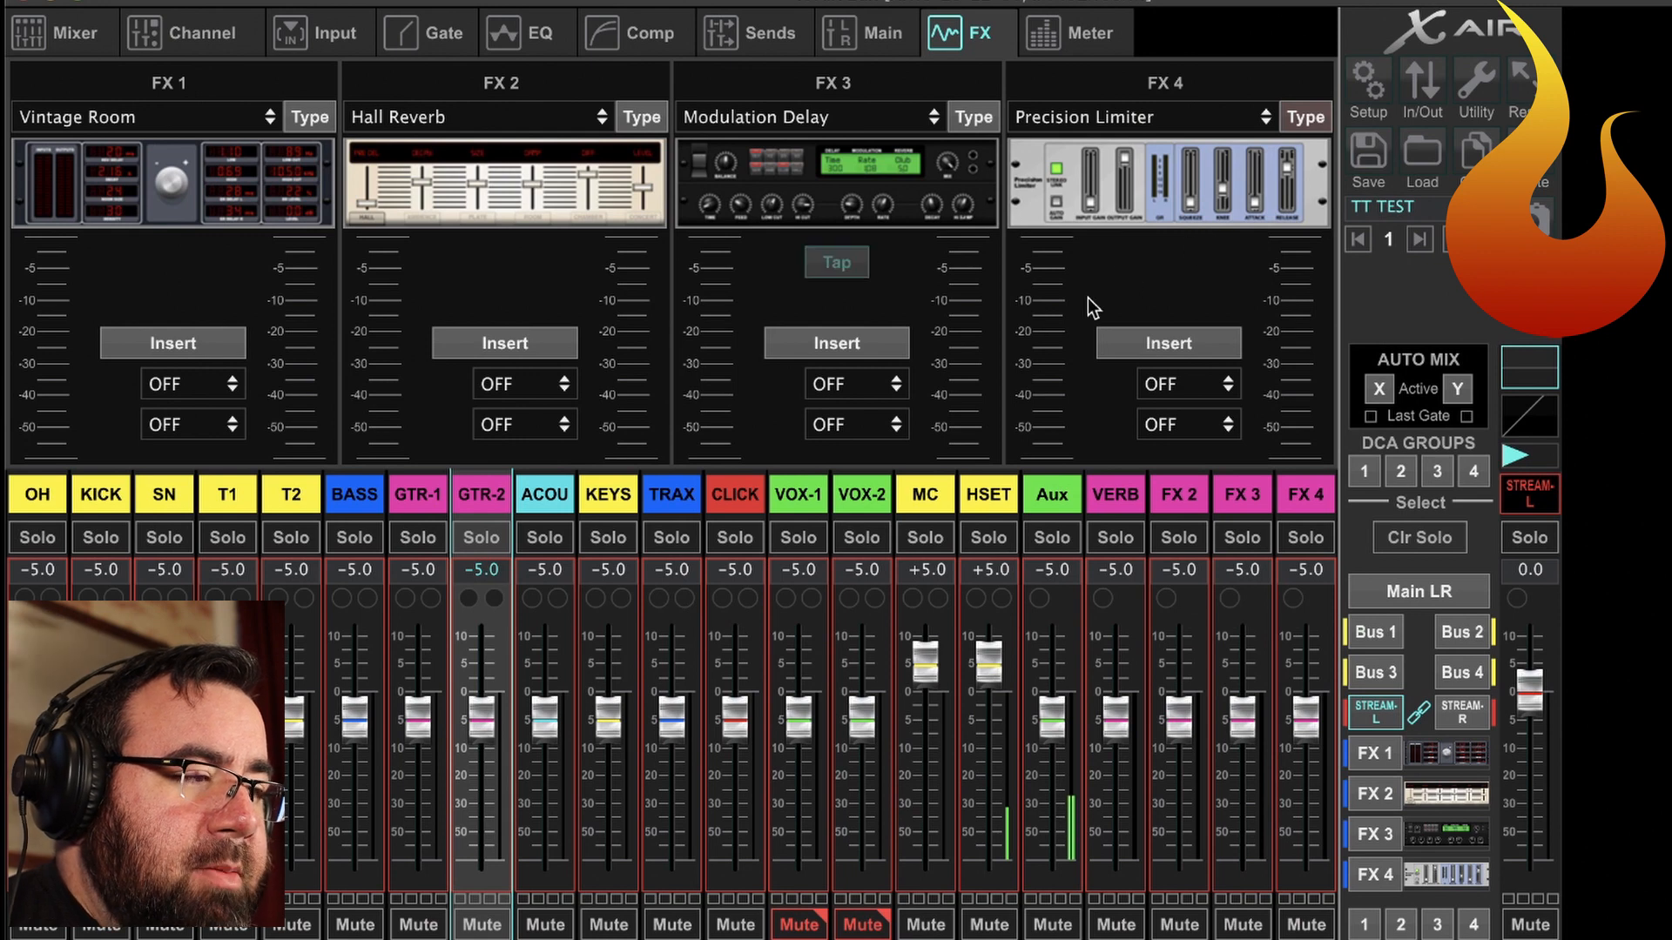
pyautogui.click(1144, 334)
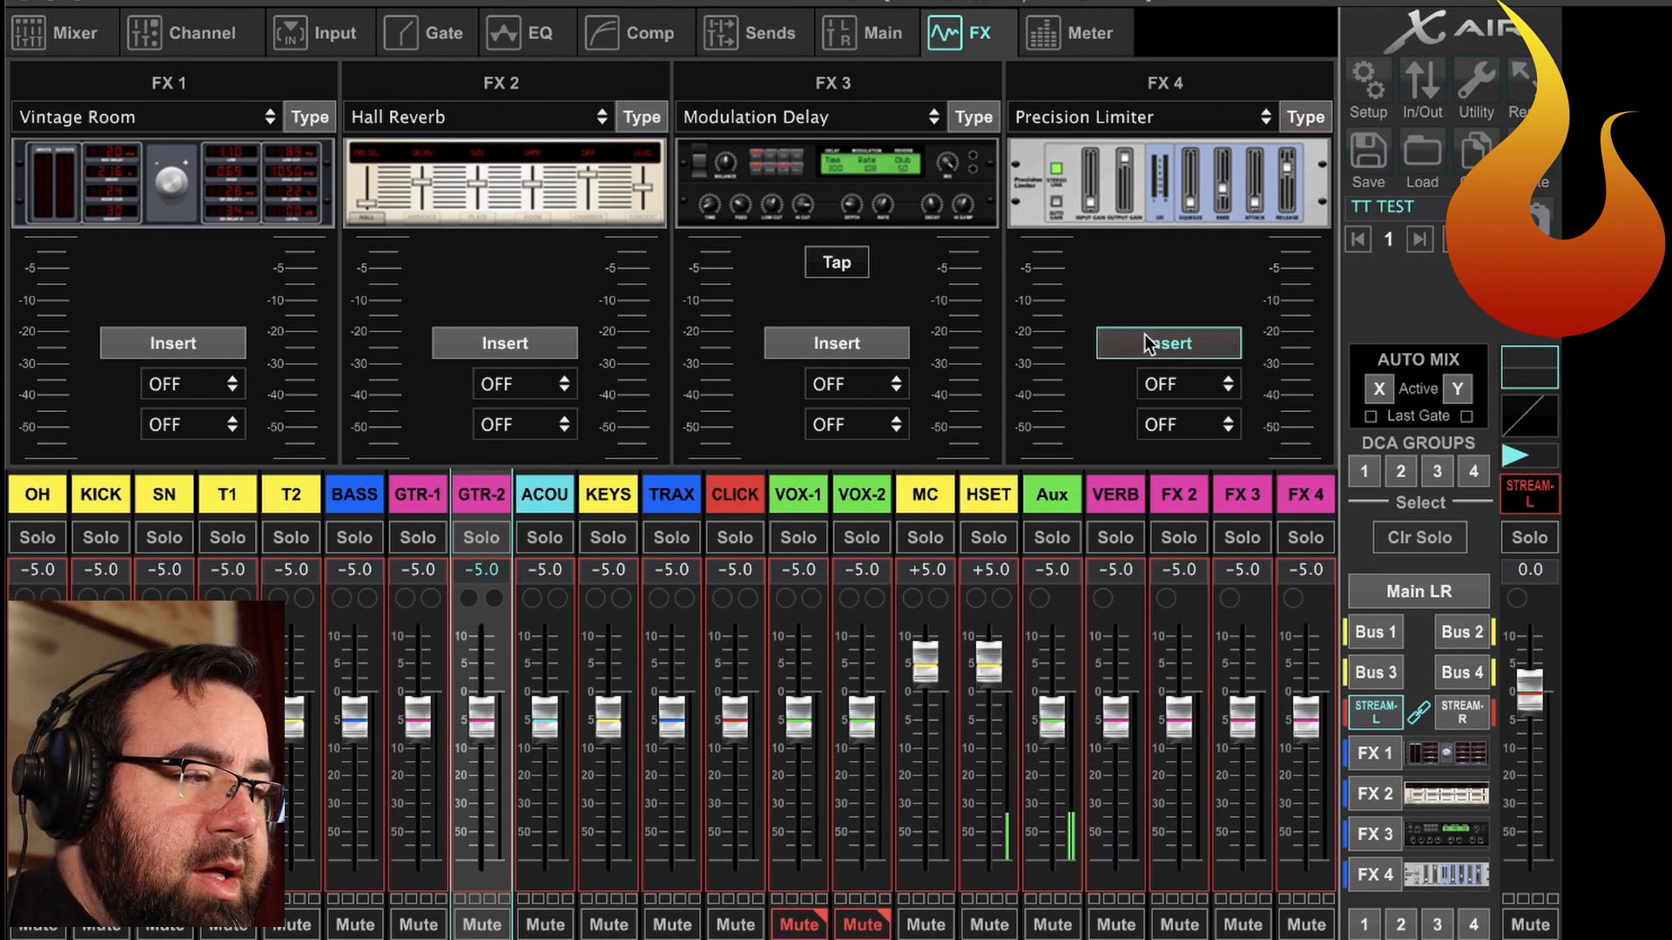
# Assign the FX 4 limiter insert to Bus 5 and Bus 6 and enable the insert on both buses.
pyautogui.click(1188, 384)
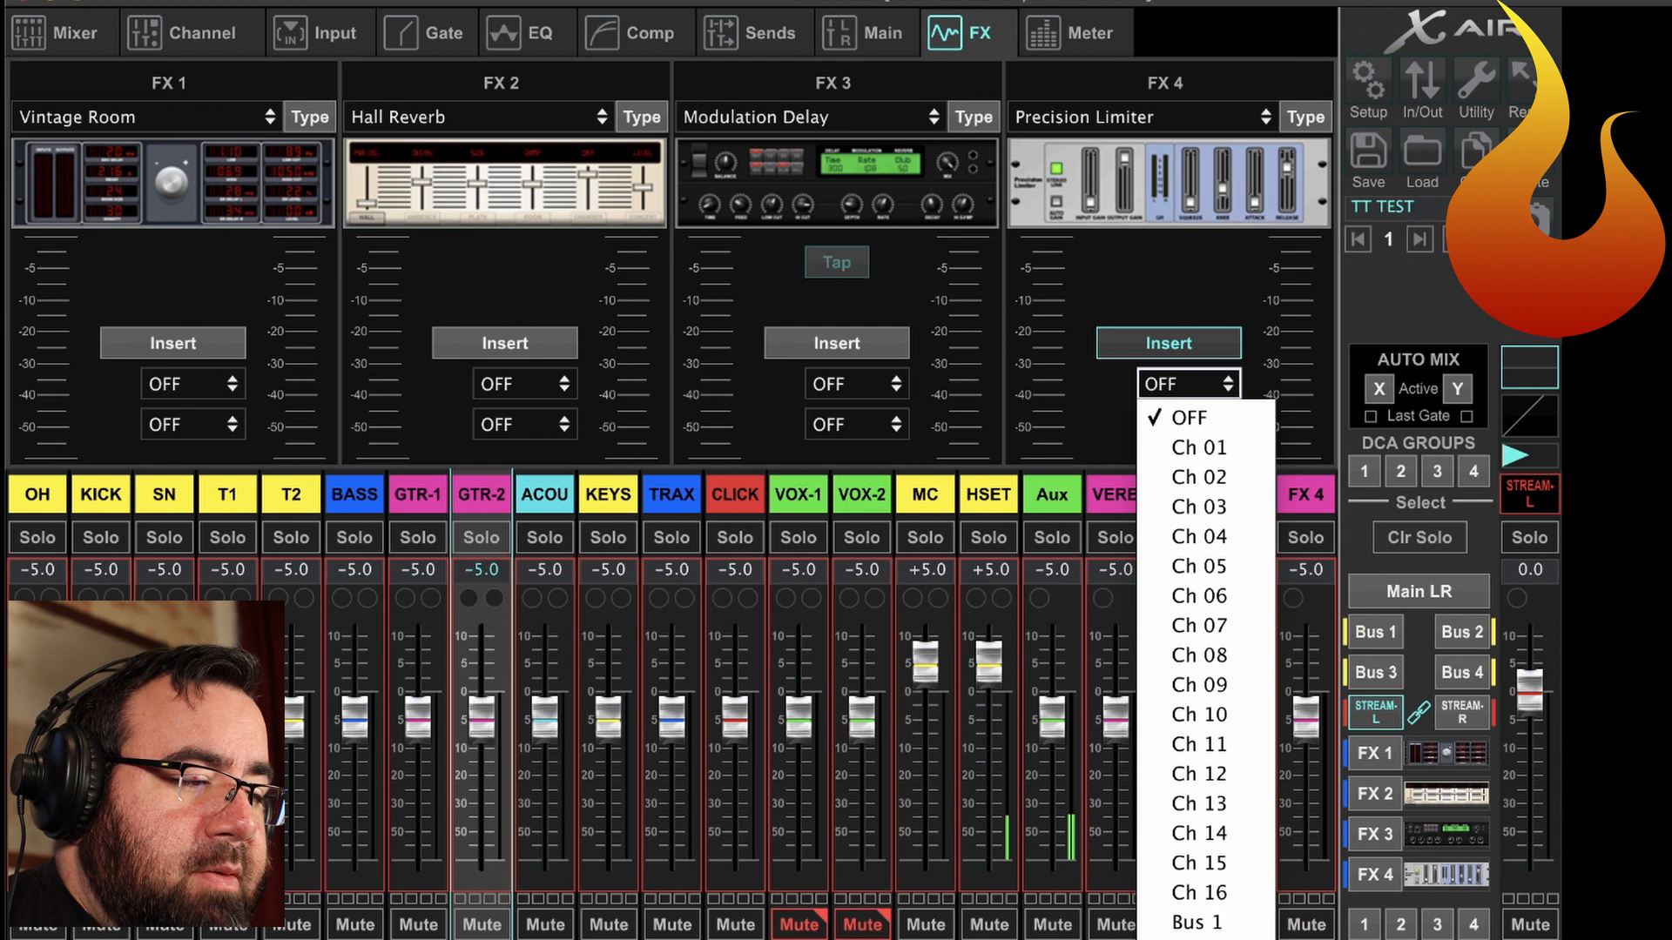
pyautogui.click(1184, 614)
pyautogui.click(1154, 425)
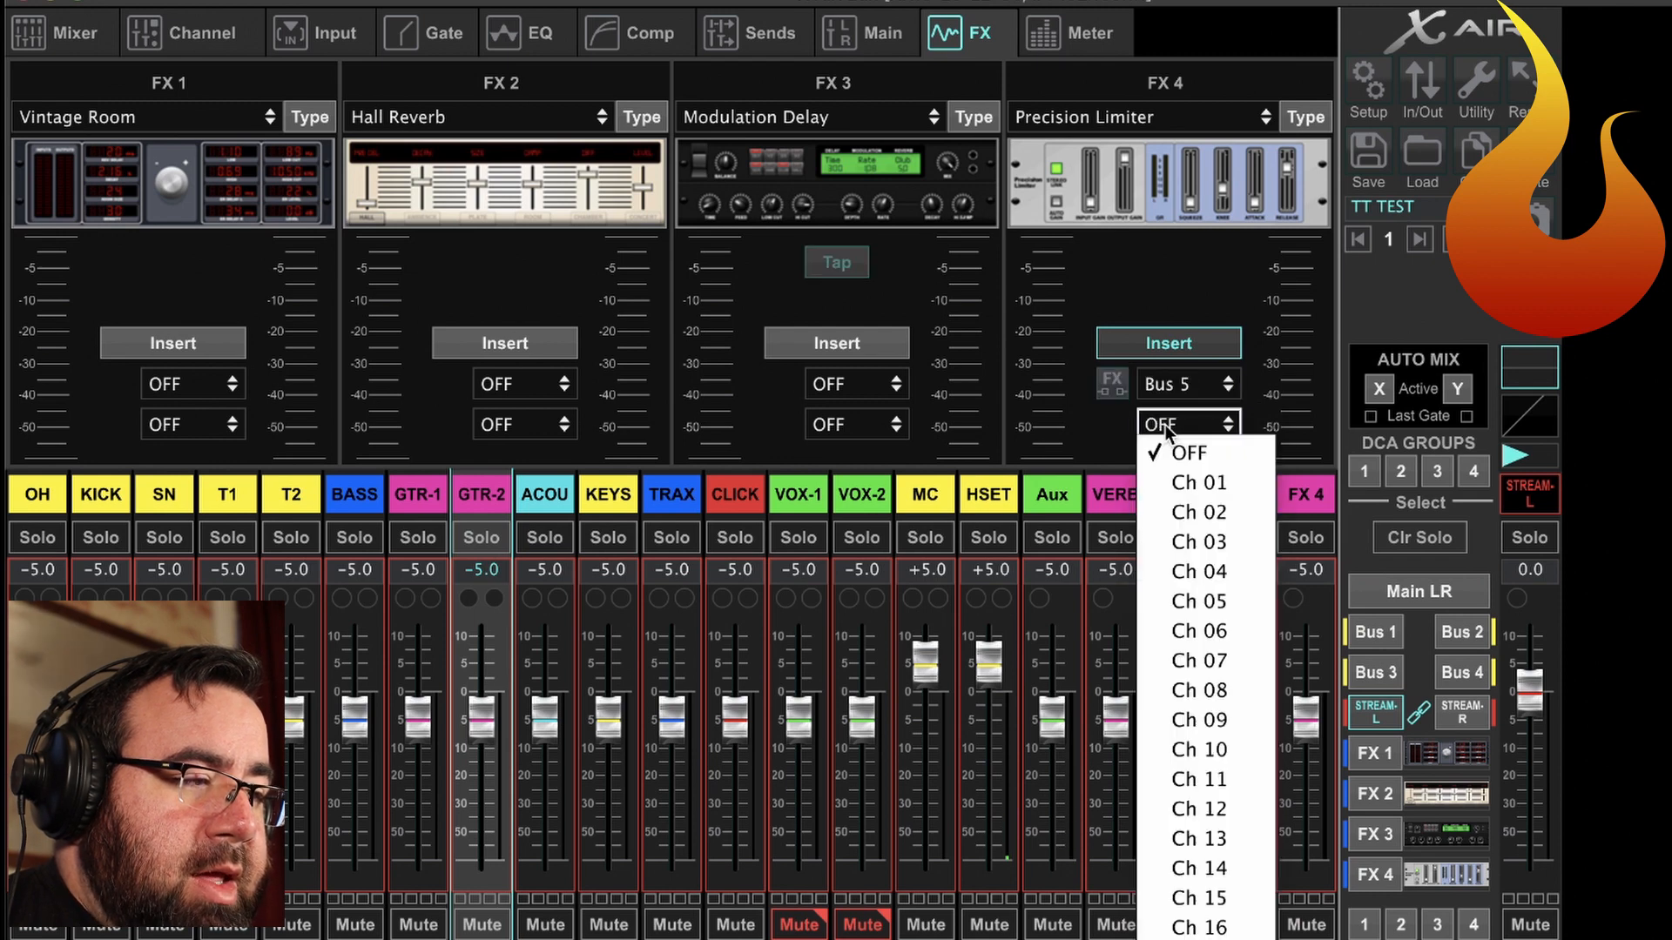
pyautogui.click(1193, 938)
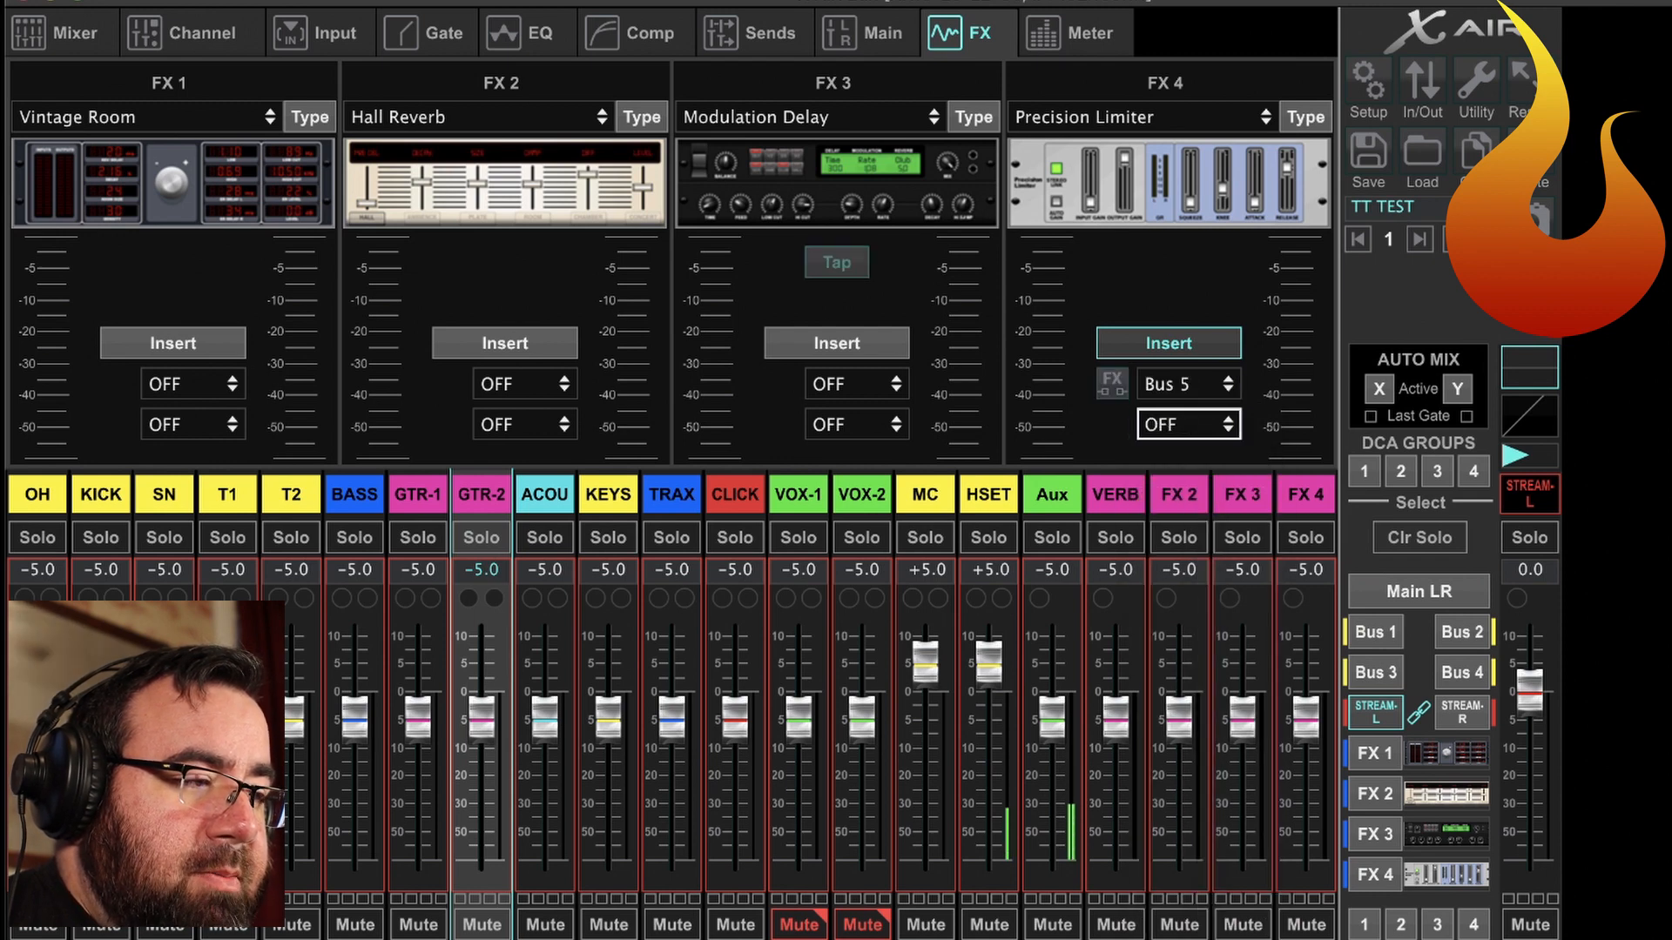
pyautogui.click(1211, 426)
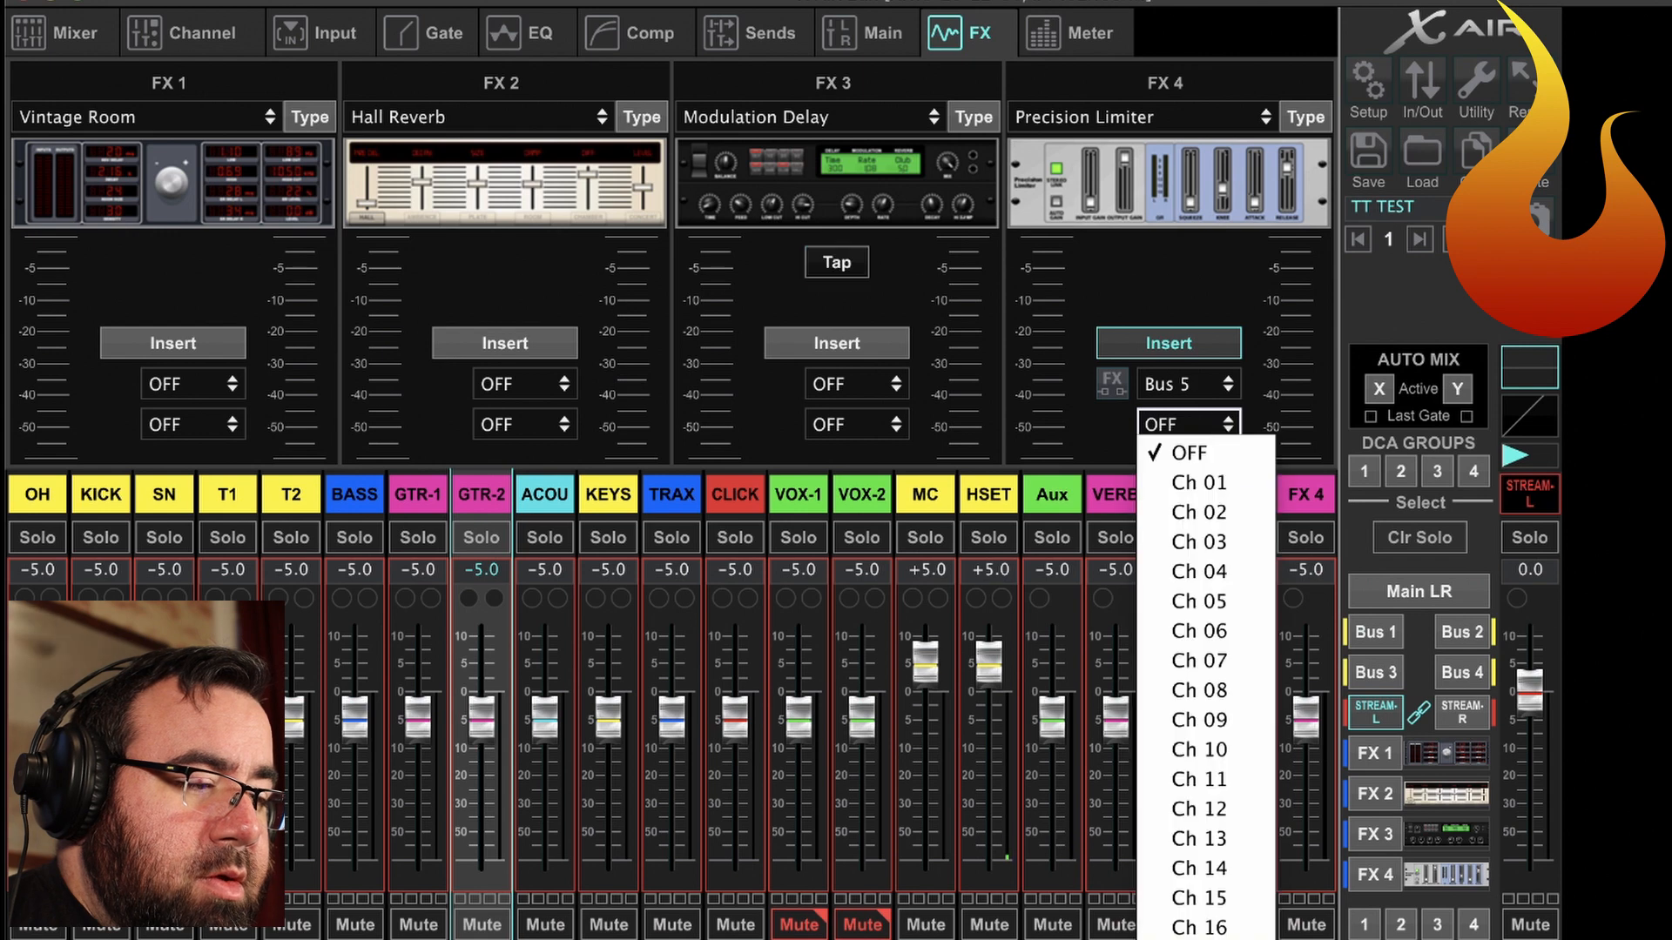
pyautogui.click(1193, 938)
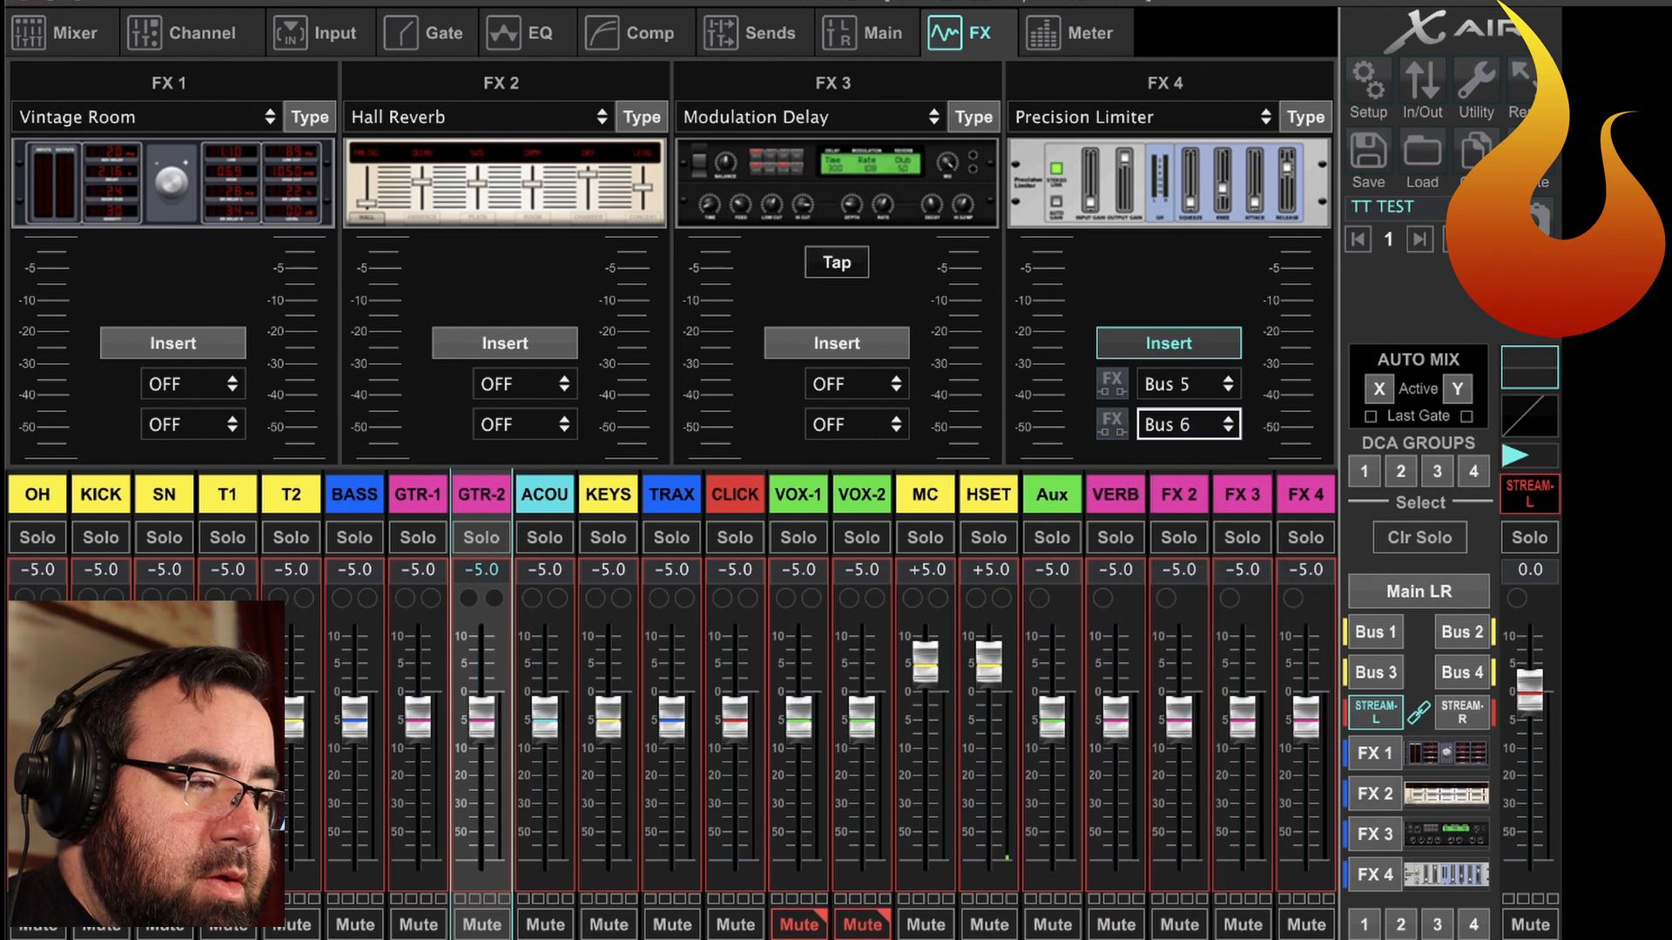
pyautogui.click(1114, 385)
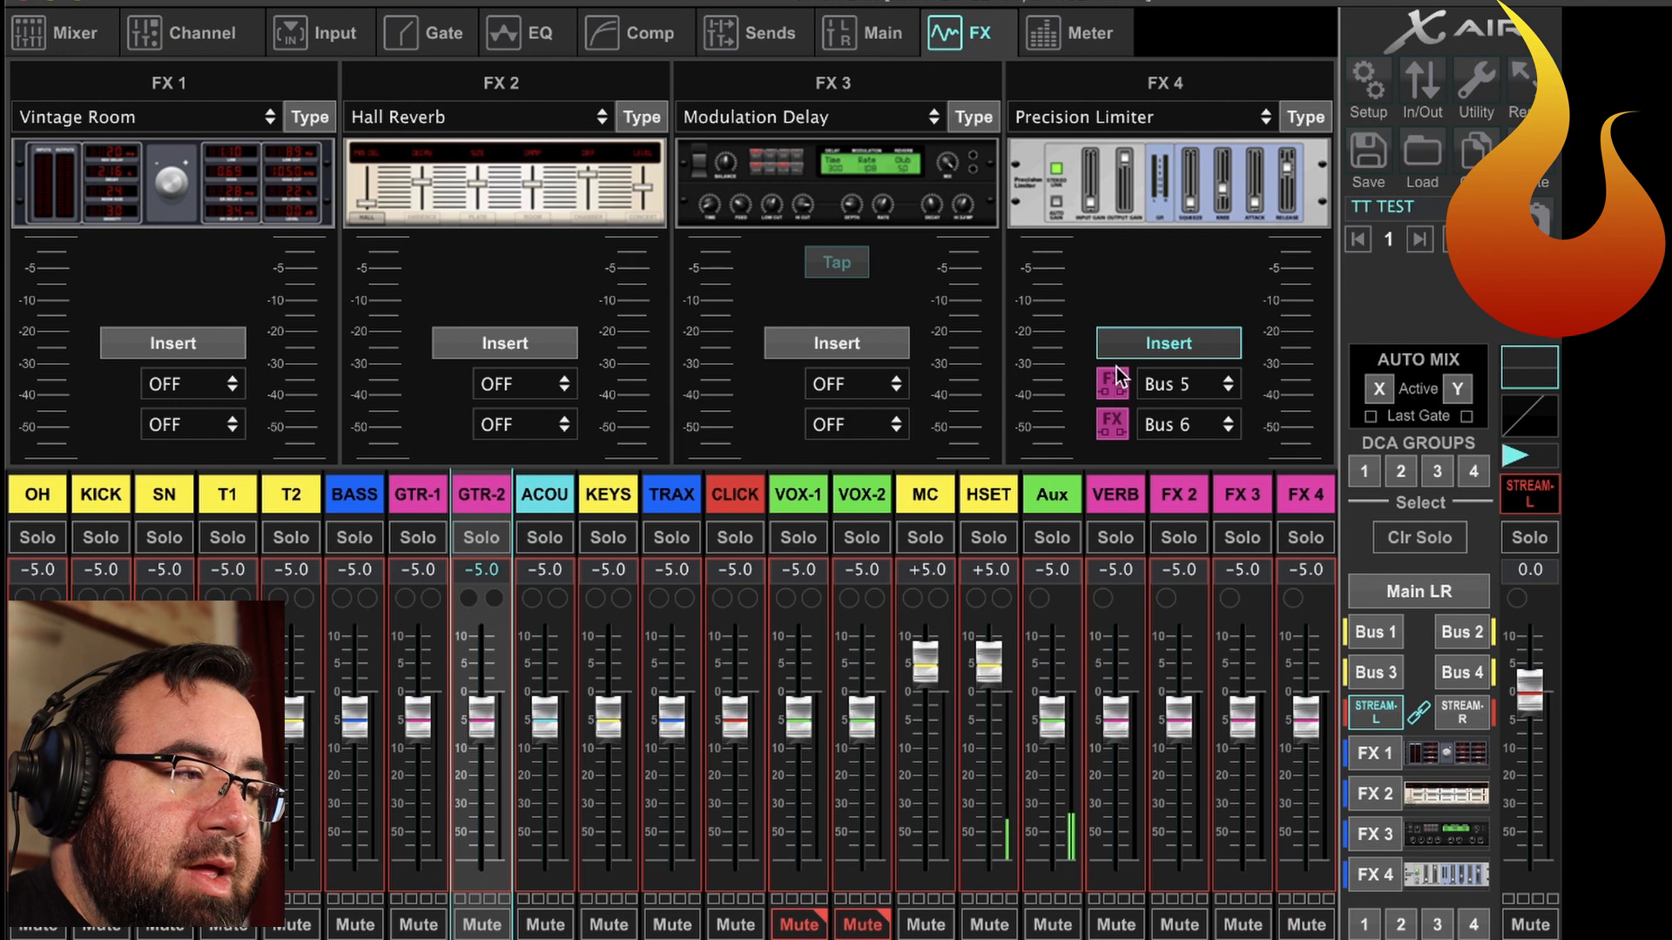
# Open the FX 4 Precision Limiter's controls and lower its output gain slightly.
pyautogui.click(1184, 195)
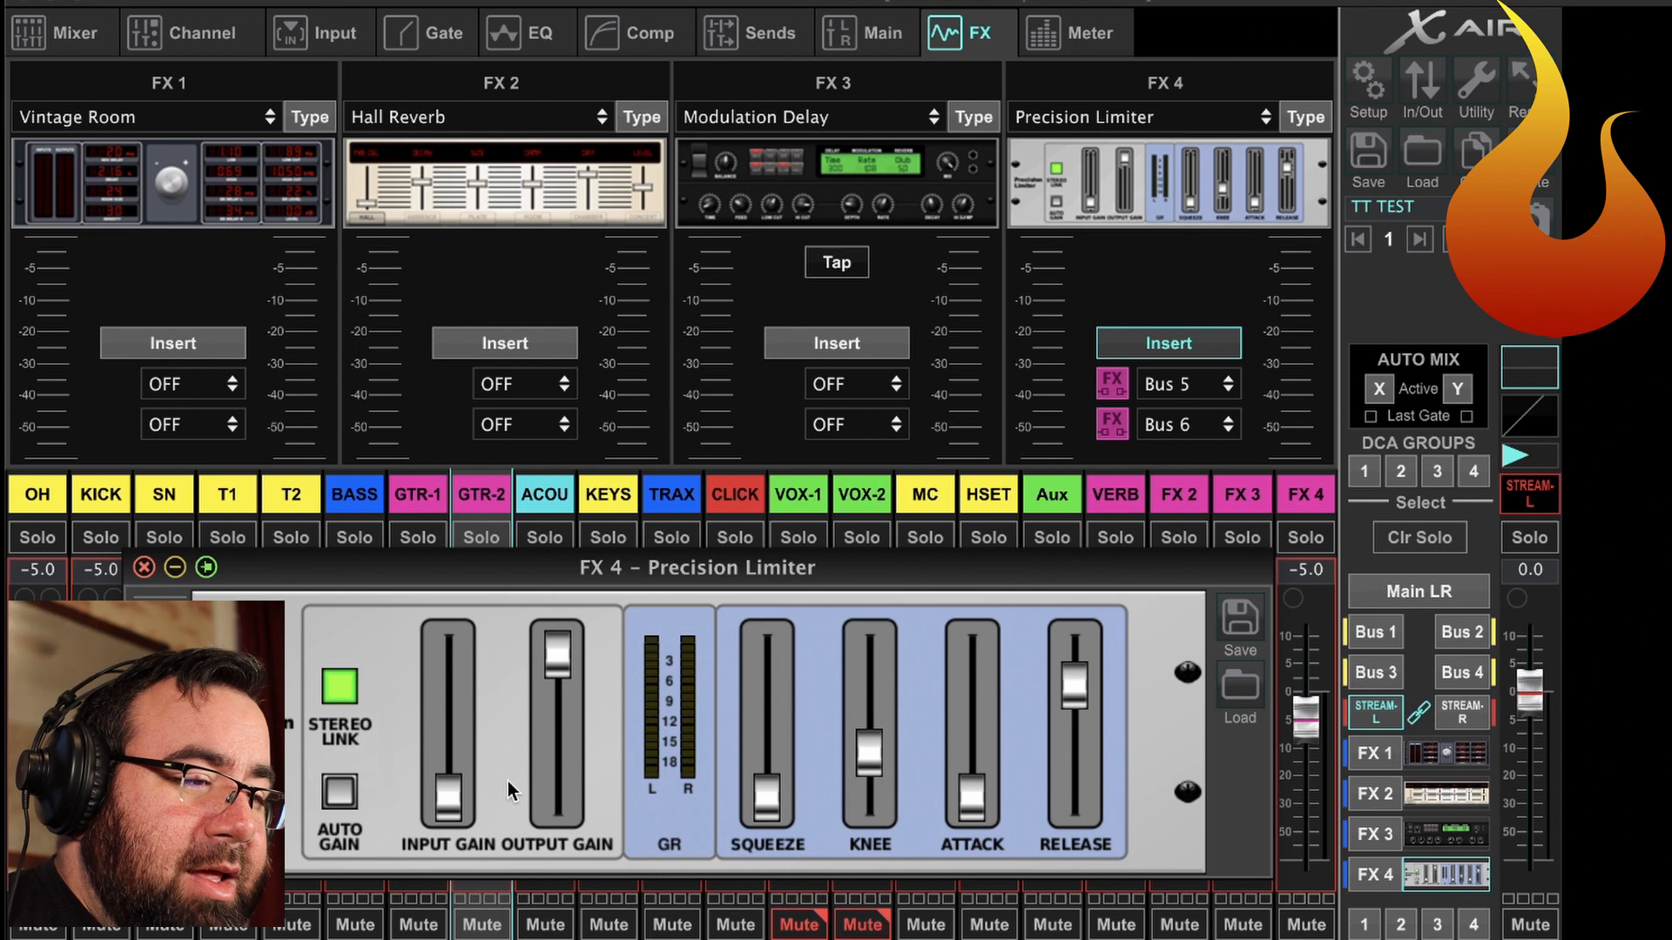
pyautogui.moveTo(565, 666)
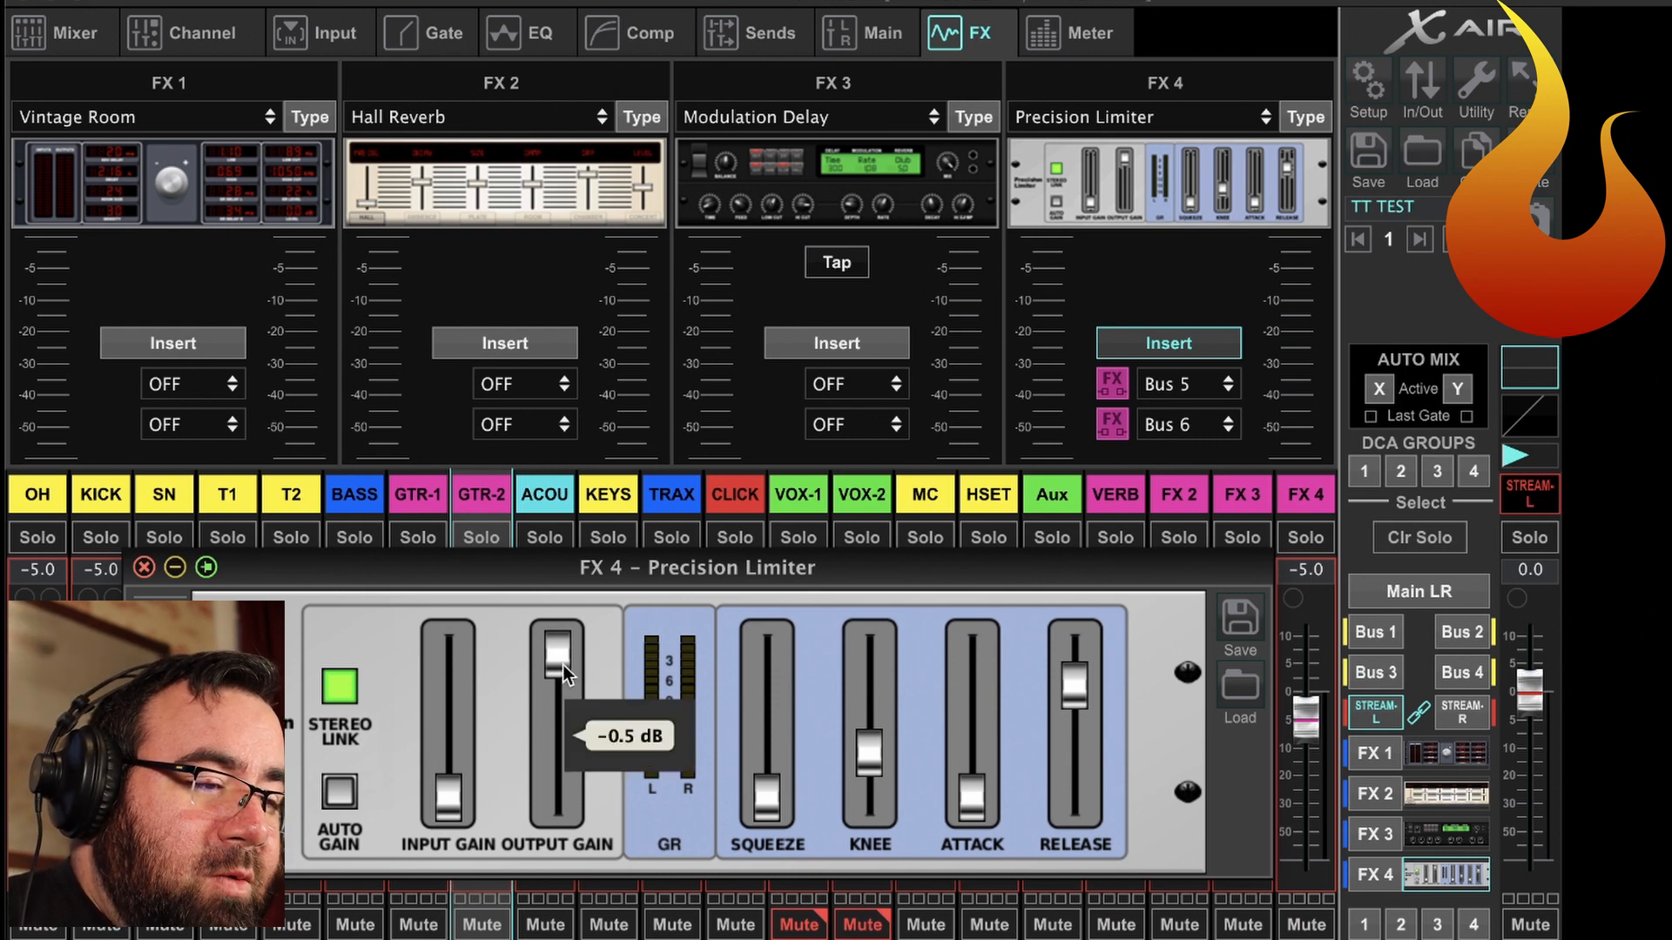
pyautogui.moveTo(565, 664); pyautogui.dragTo(564, 676)
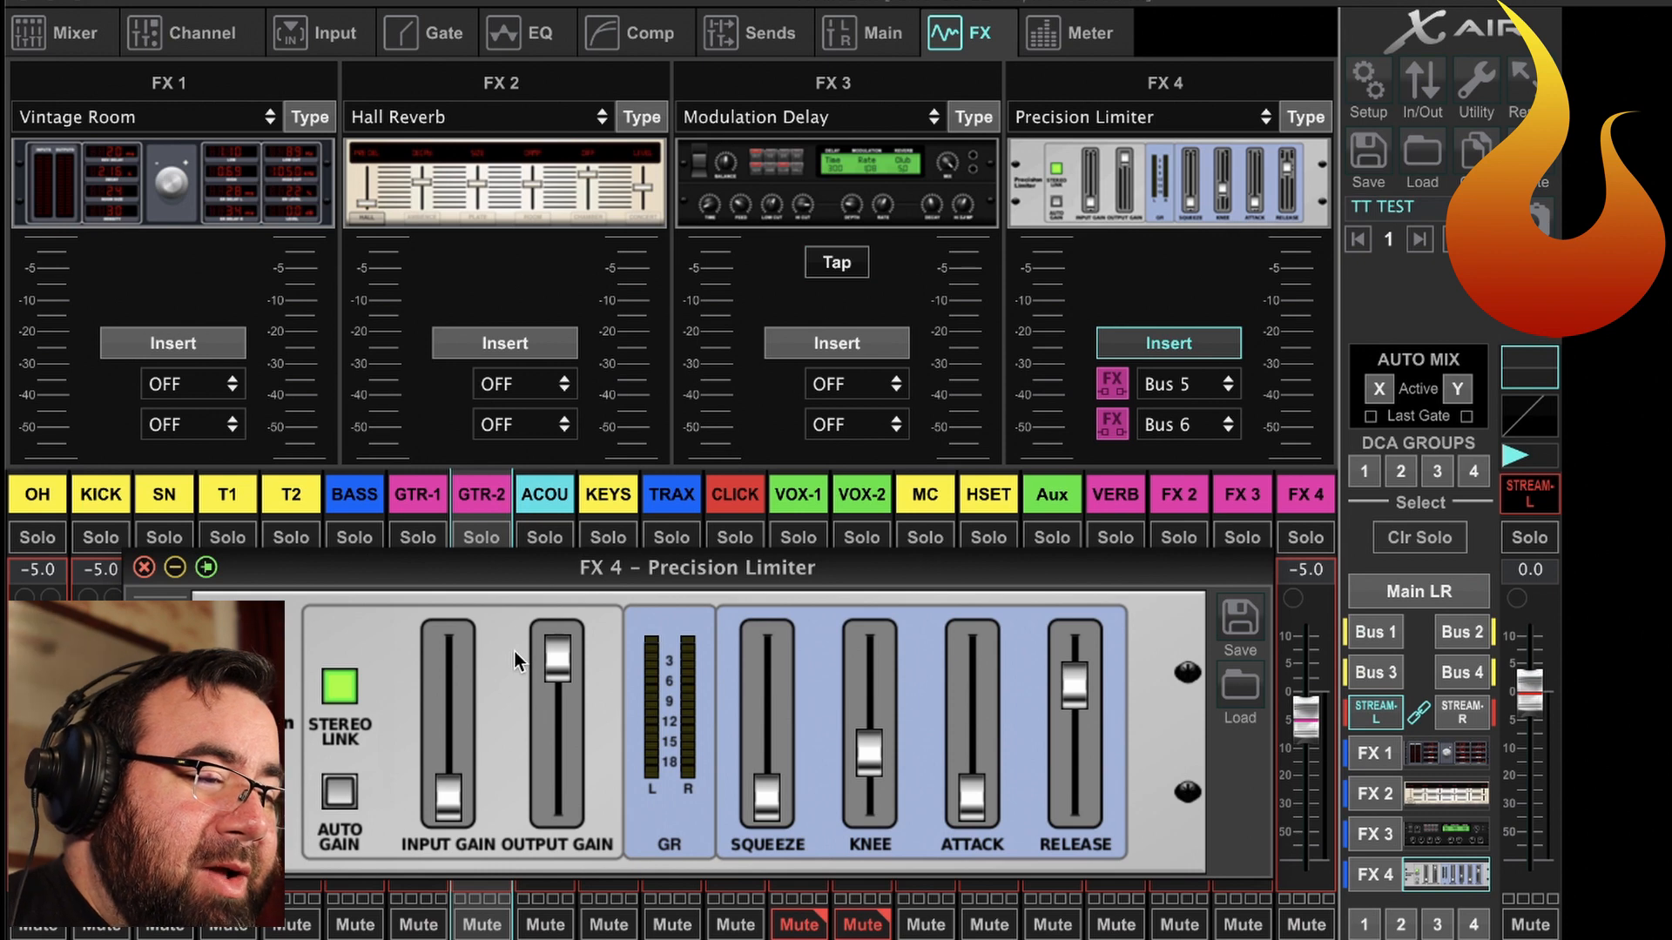
# Try the limiter's input gain at a medium setting and near its maximum, and pull it back partway.
pyautogui.moveTo(444, 812)
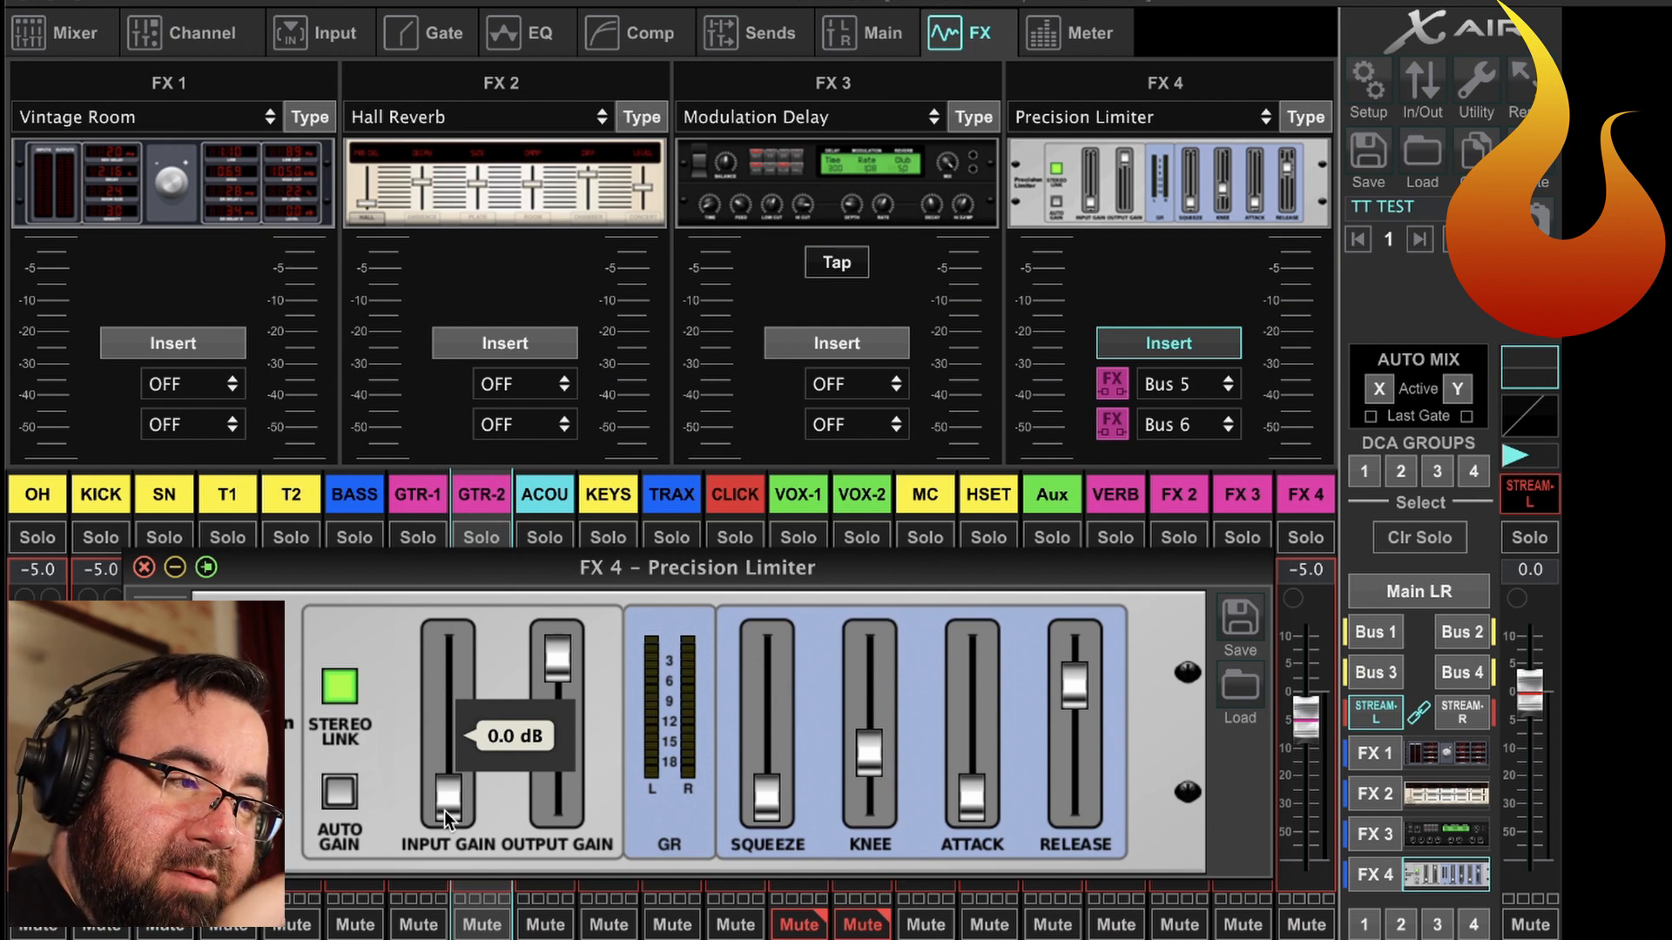
pyautogui.moveTo(444, 812); pyautogui.dragTo(452, 599)
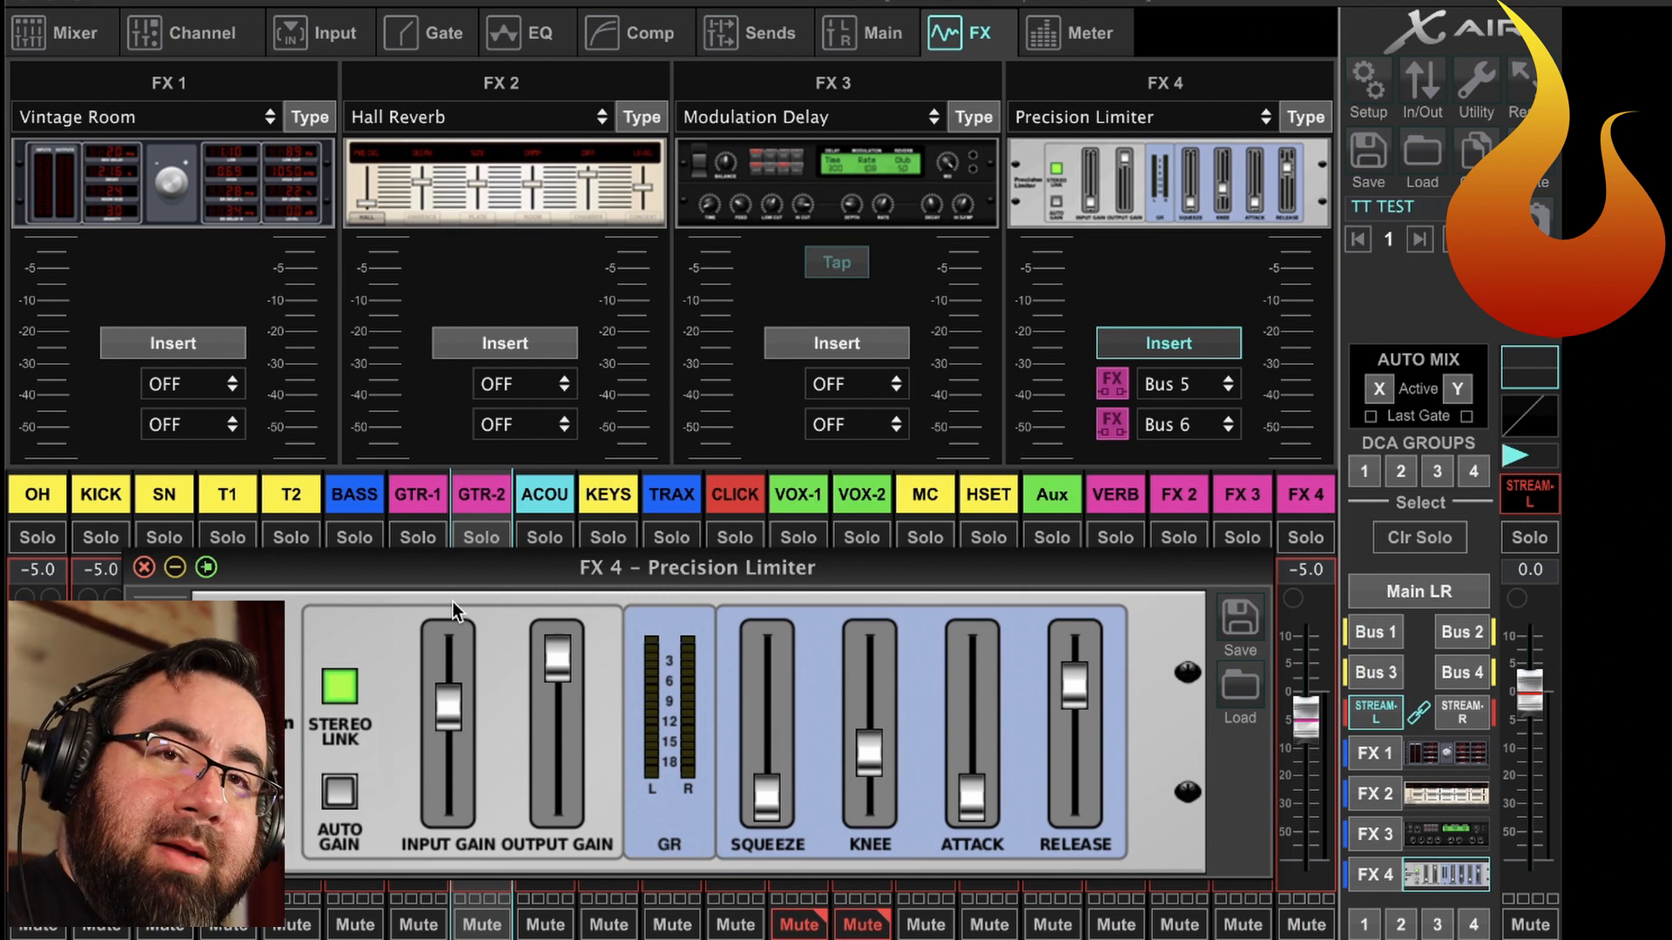
pyautogui.moveTo(446, 701); pyautogui.dragTo(418, 417)
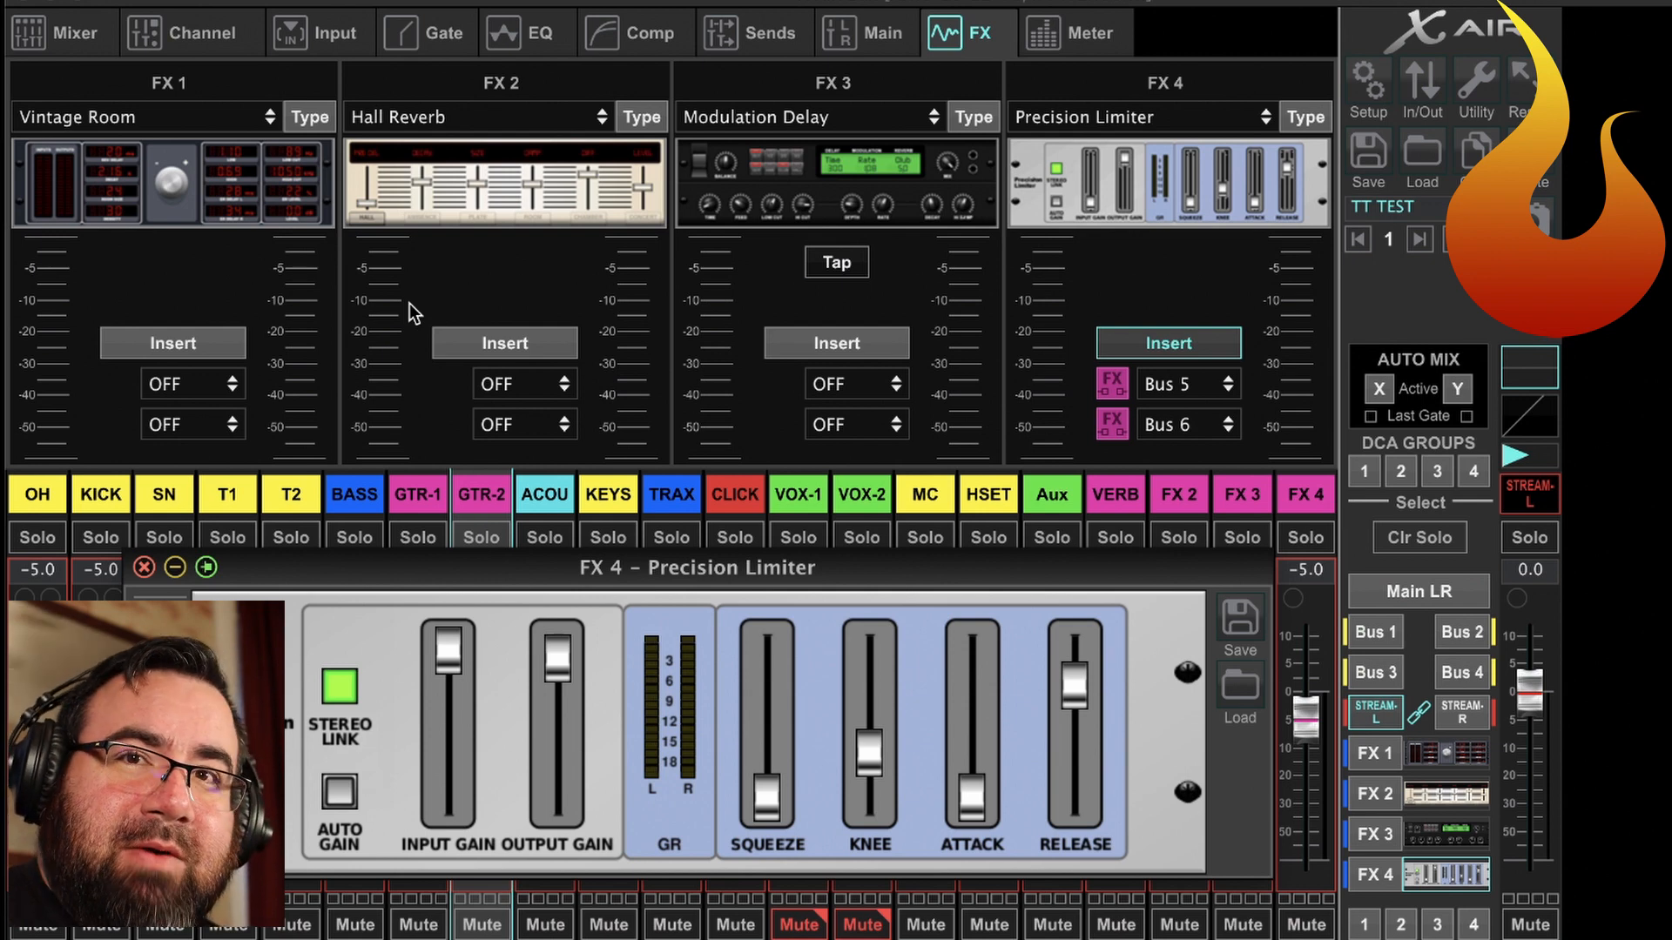
pyautogui.moveTo(449, 644); pyautogui.dragTo(453, 771)
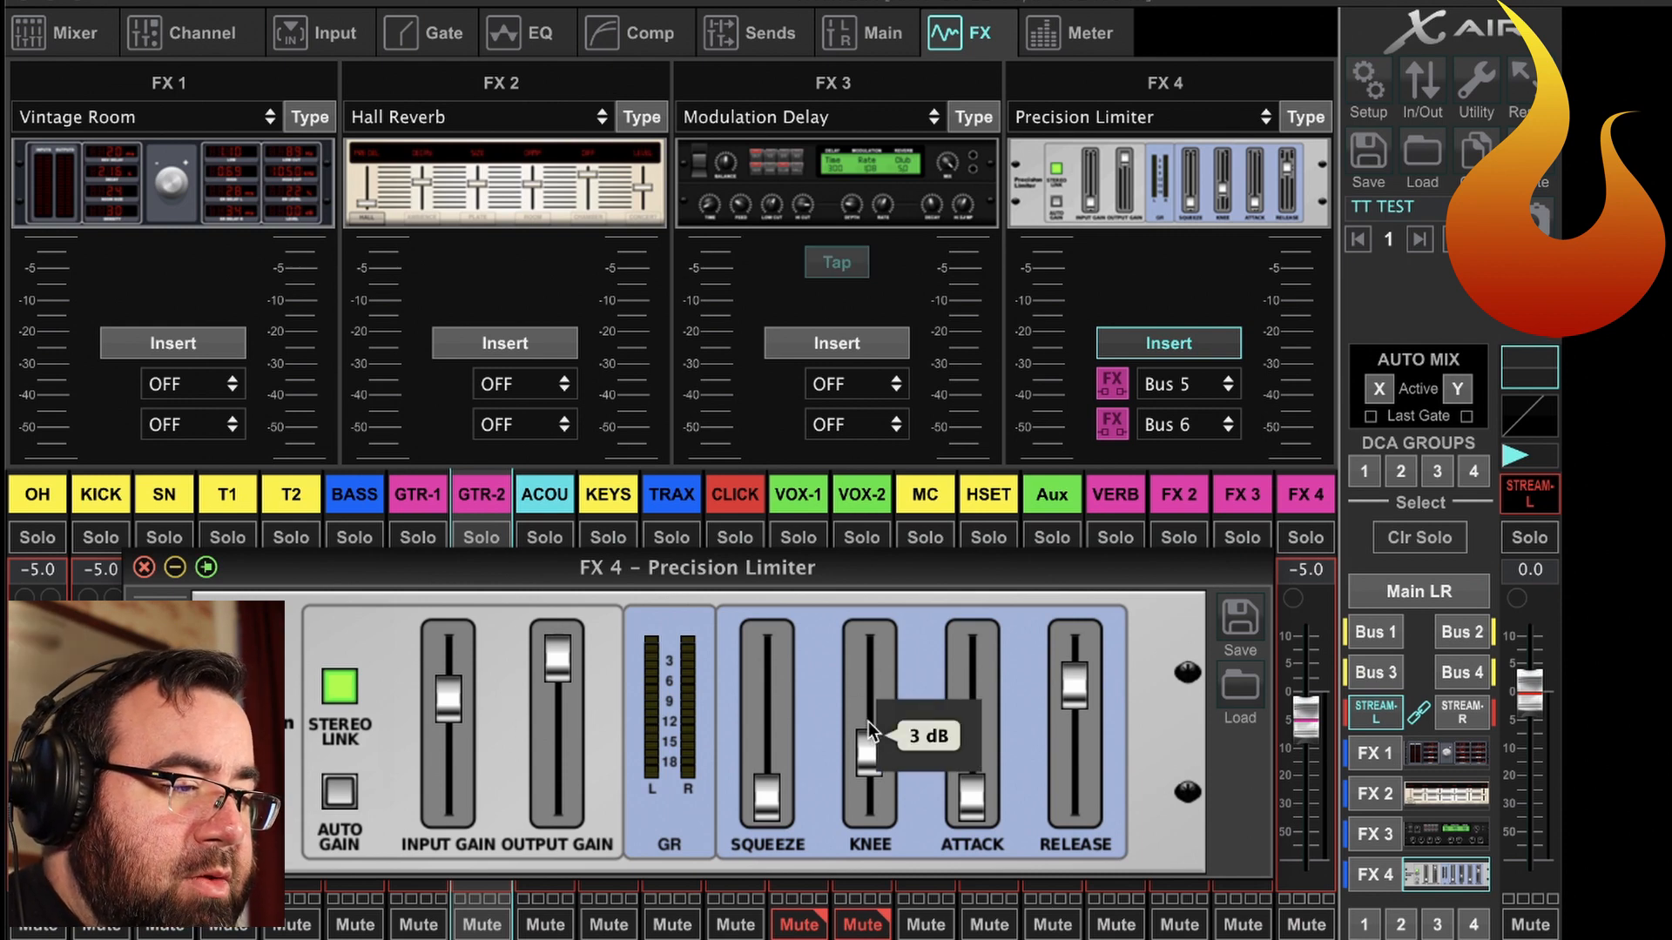
# Set the limiter's release to its lowest setting and return its input gain to the minimum.
pyautogui.moveTo(1074, 683); pyautogui.dragTo(1074, 794)
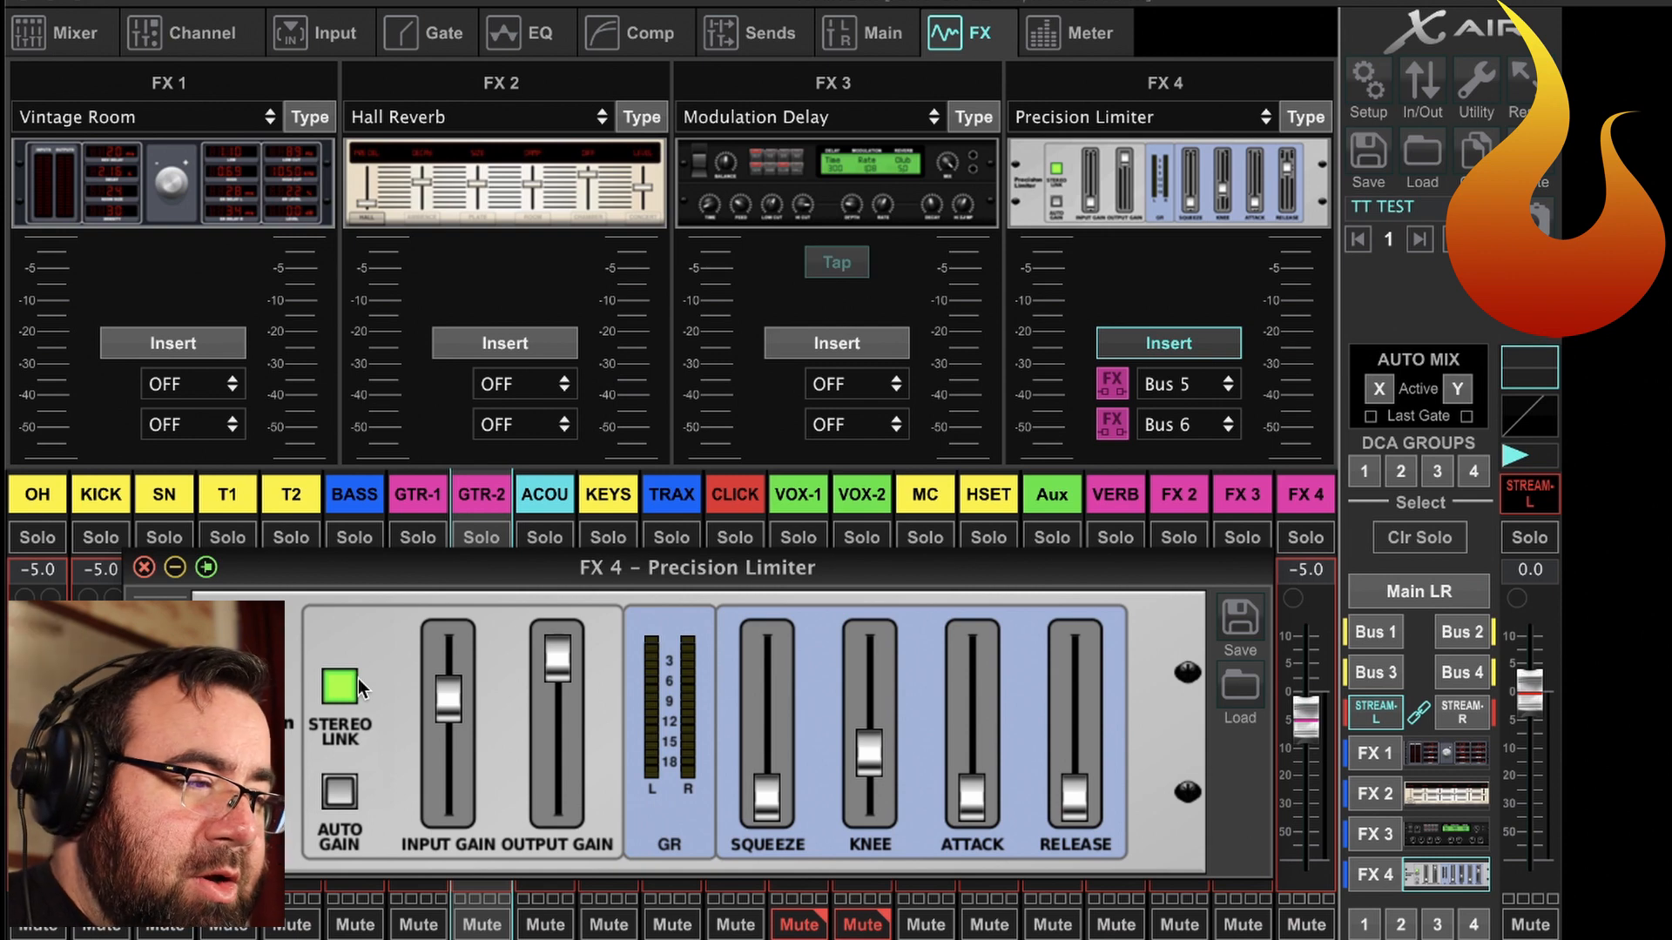
pyautogui.moveTo(442, 692); pyautogui.dragTo(443, 814)
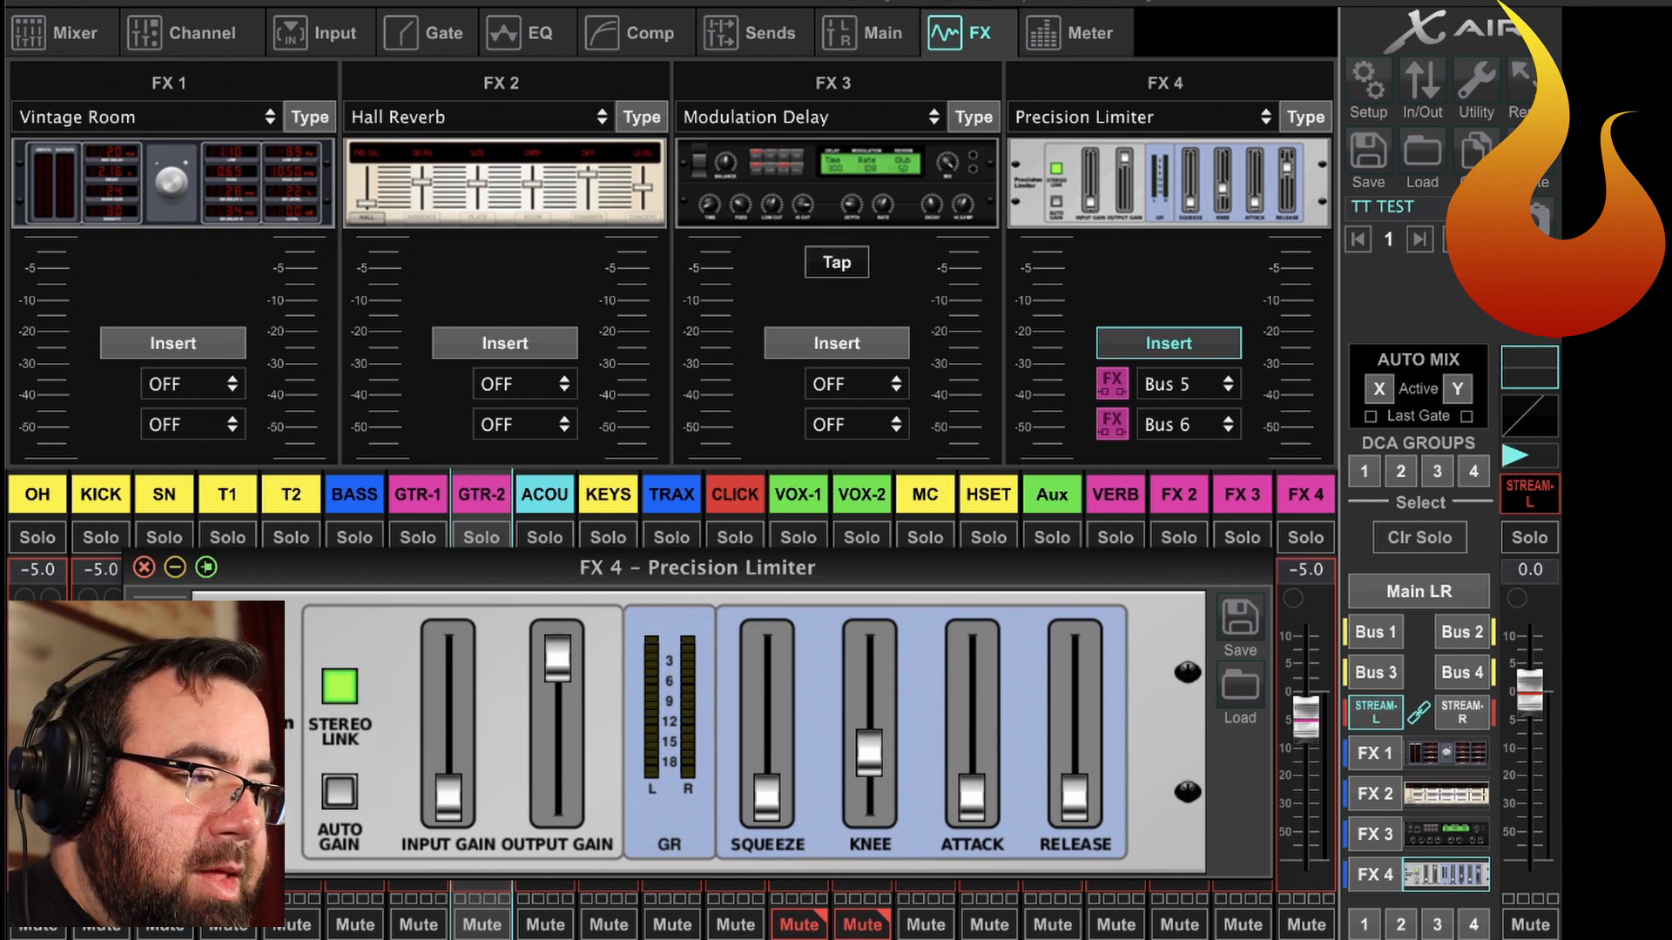
# Switch to Logic Pro X, start playback of the multitrack session, and return to X AIR.
pyautogui.press('super+Tab')
pyautogui.press('super+Tab')
pyautogui.press('super+Tab')
pyautogui.press('super+Tab')
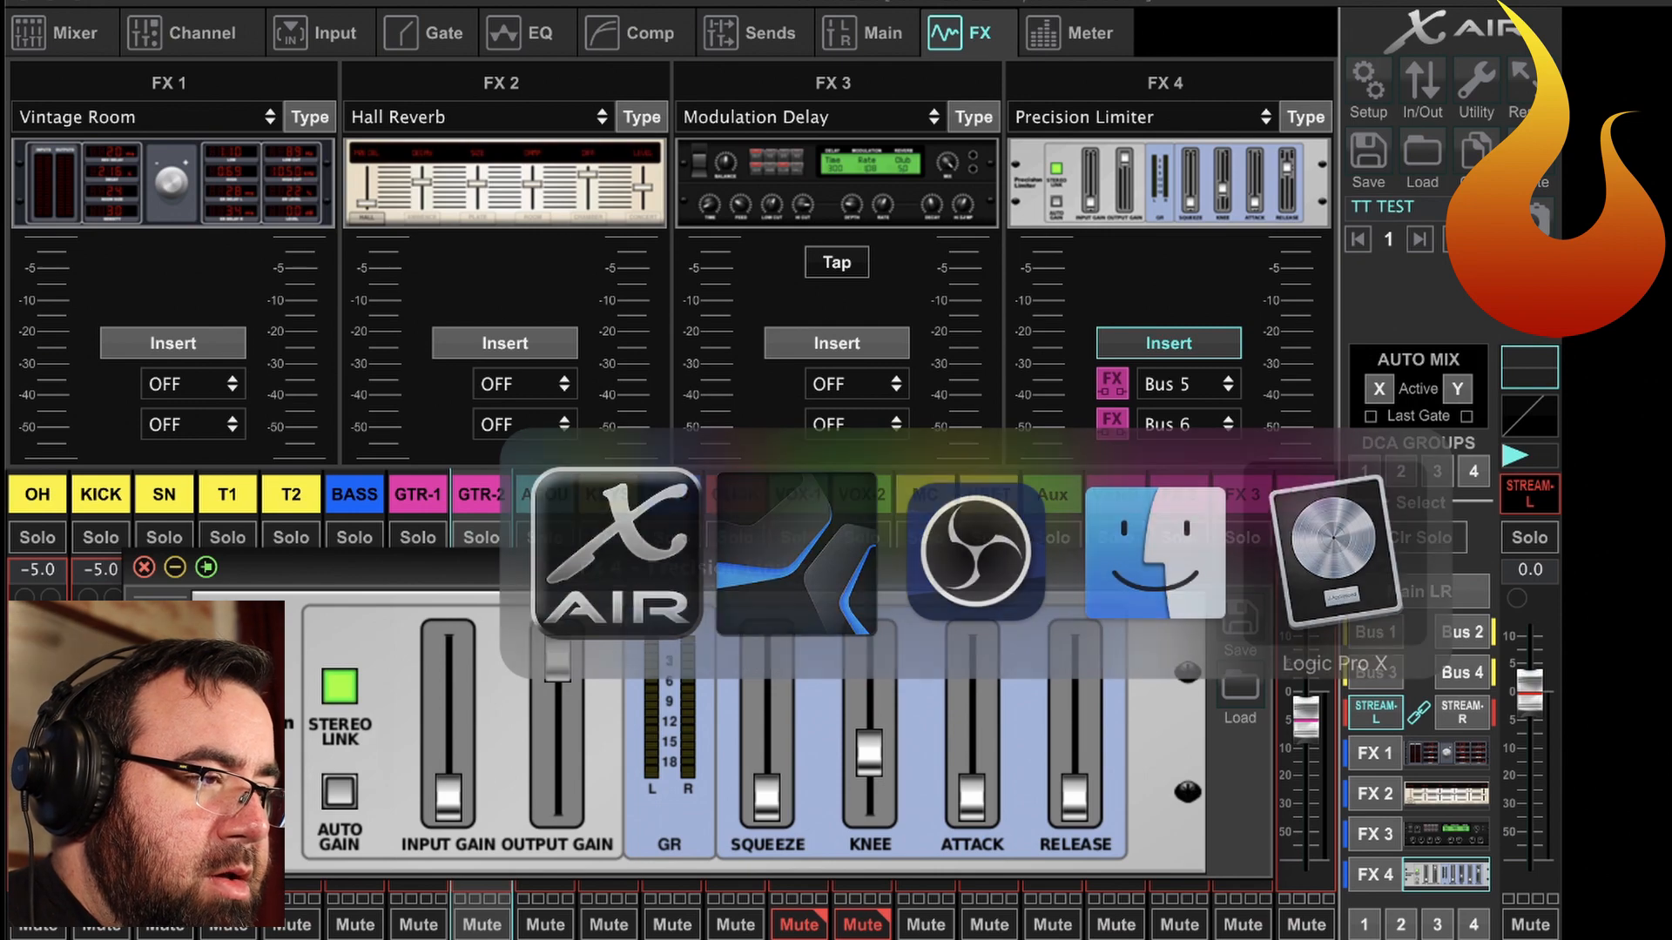
pyautogui.press('space')
pyautogui.press('super+Tab')
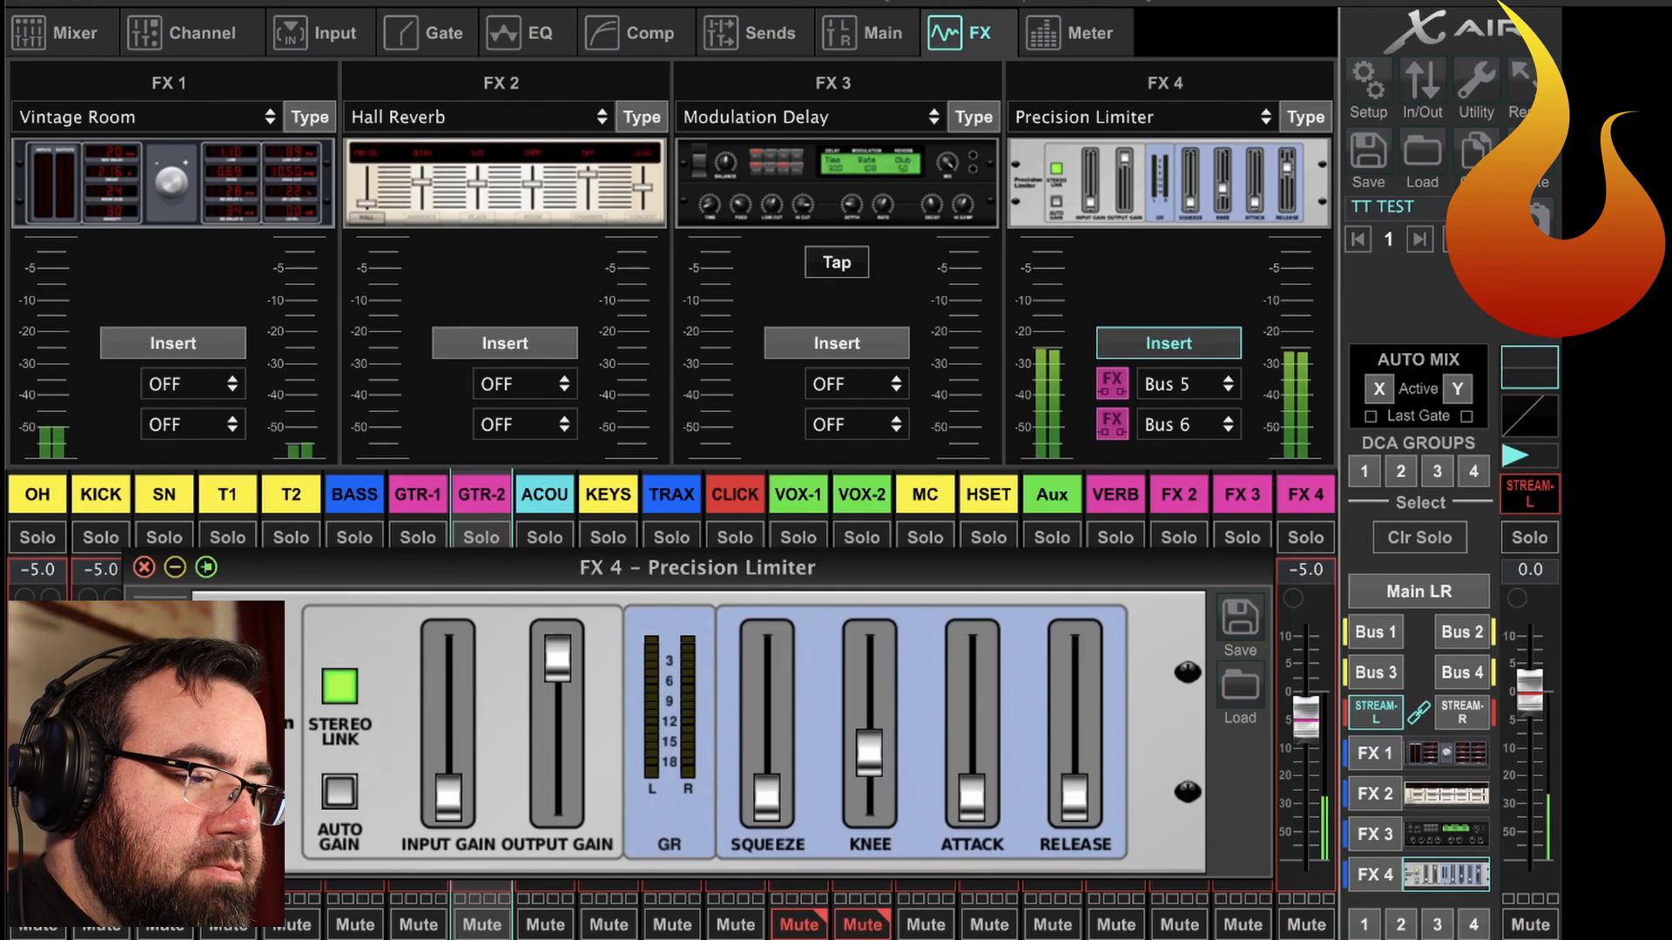
# Raise the limiter's input gain to 14.0 dB while the session plays.
pyautogui.moveTo(444, 808)
pyautogui.moveTo(444, 808); pyautogui.dragTo(437, 540)
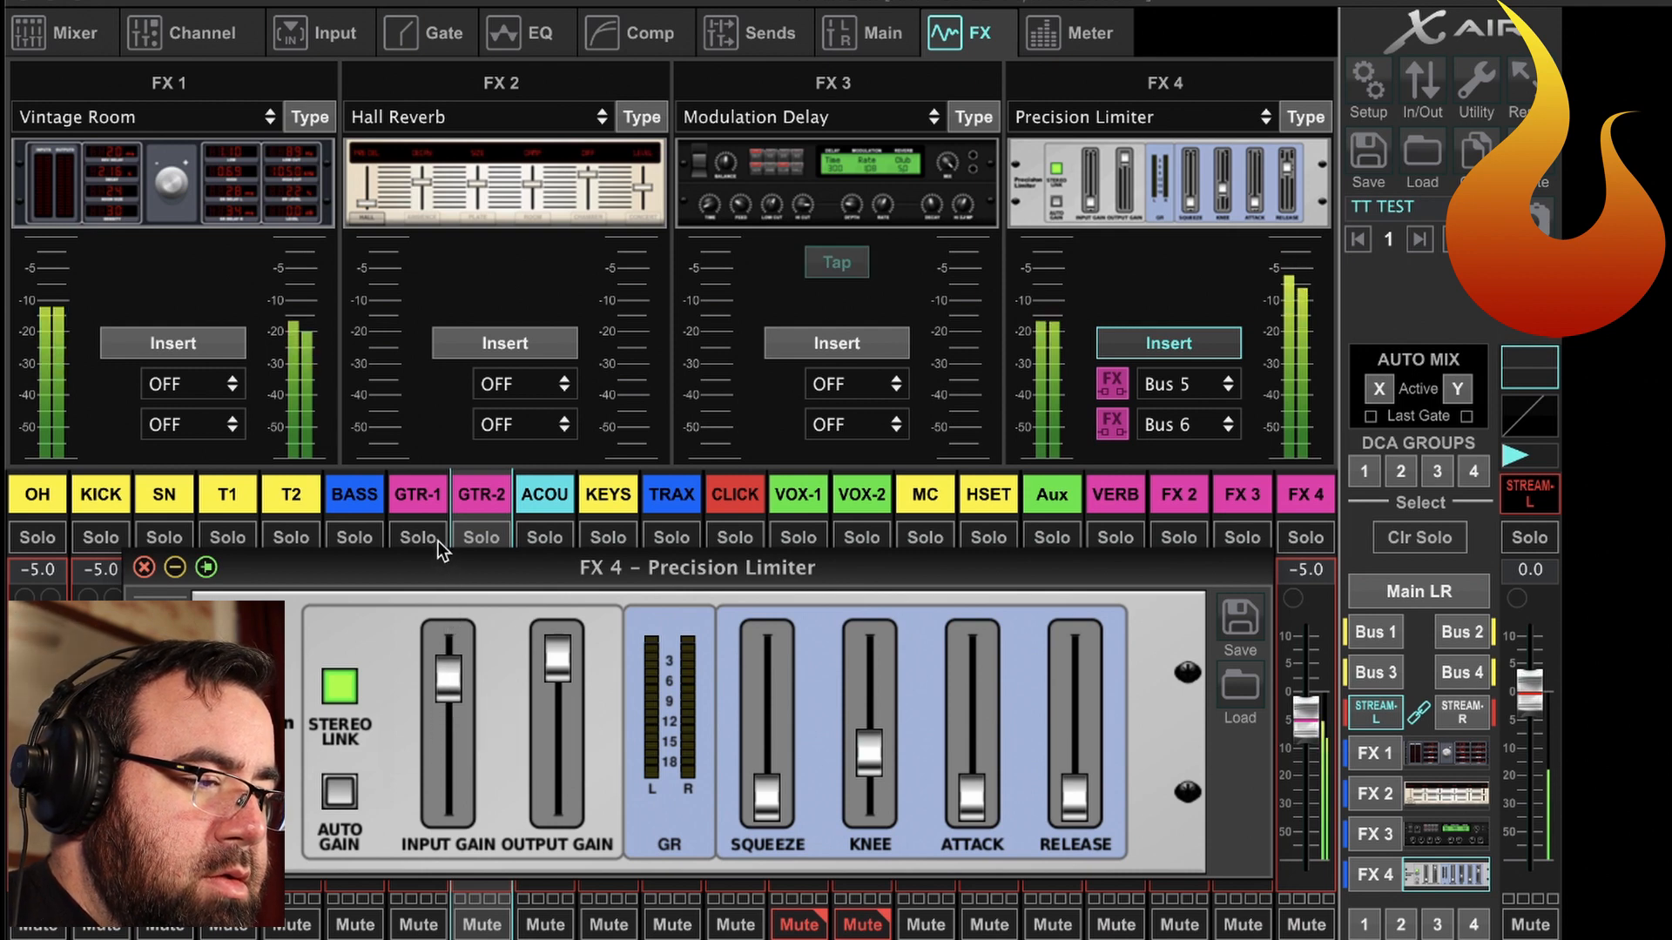
pyautogui.moveTo(446, 692); pyautogui.dragTo(442, 698)
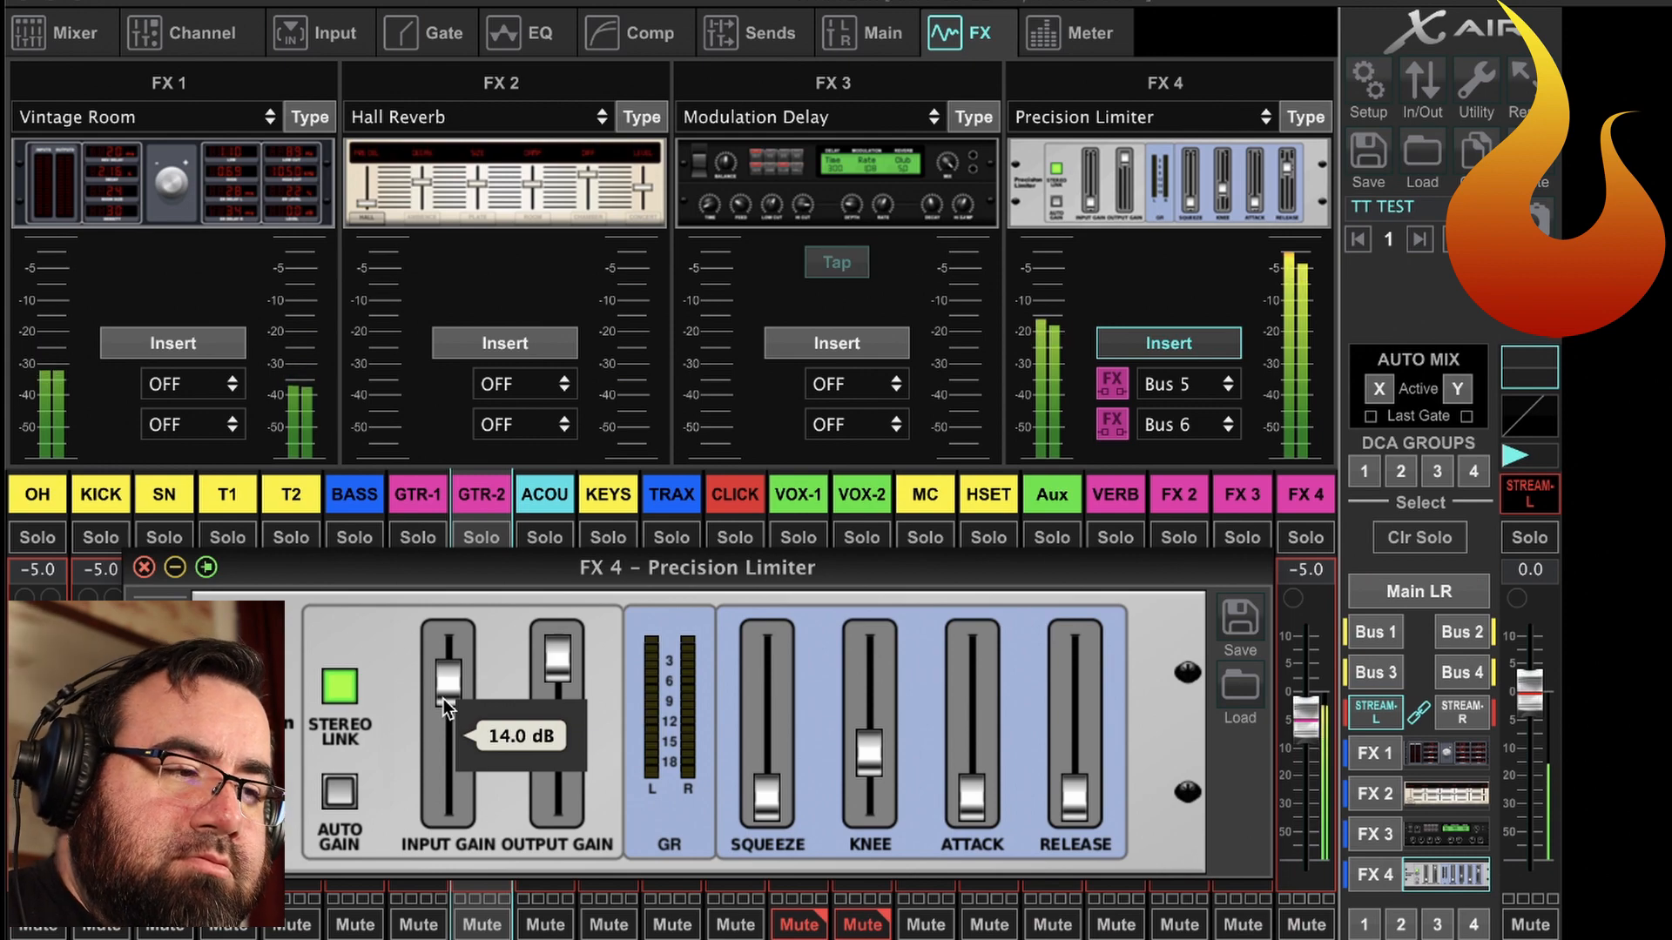
# Switch to Logic Pro X, stop the session's playback, and return to X AIR.
pyautogui.press('super+Tab')
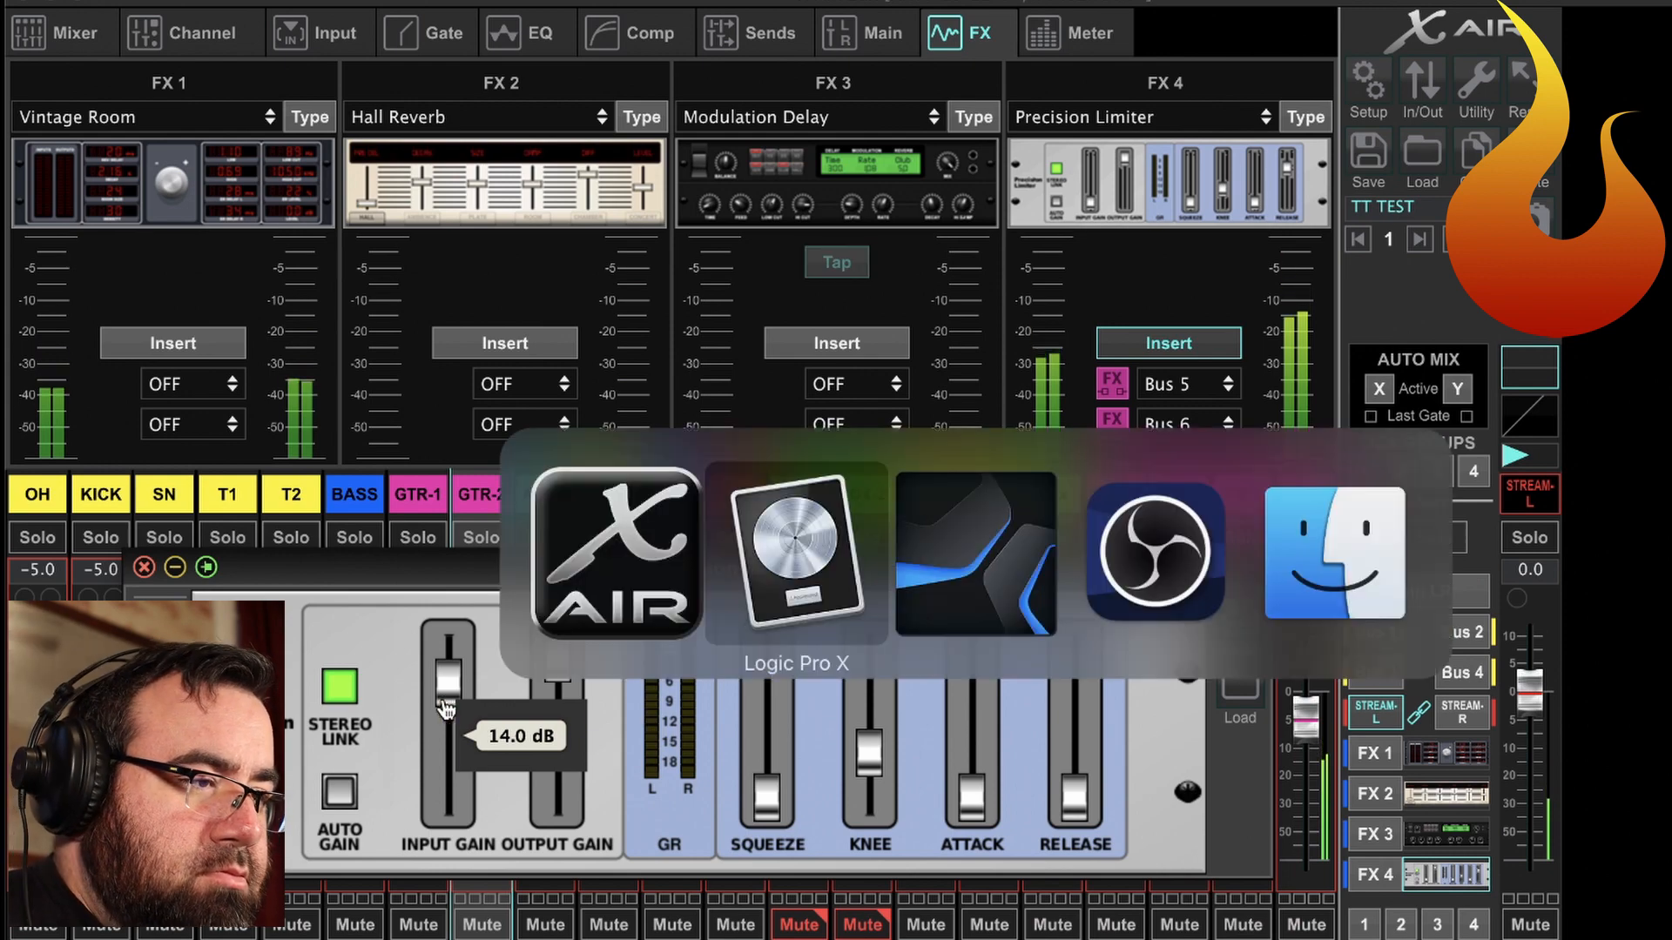
pyautogui.press('space')
pyautogui.press('super+Tab')
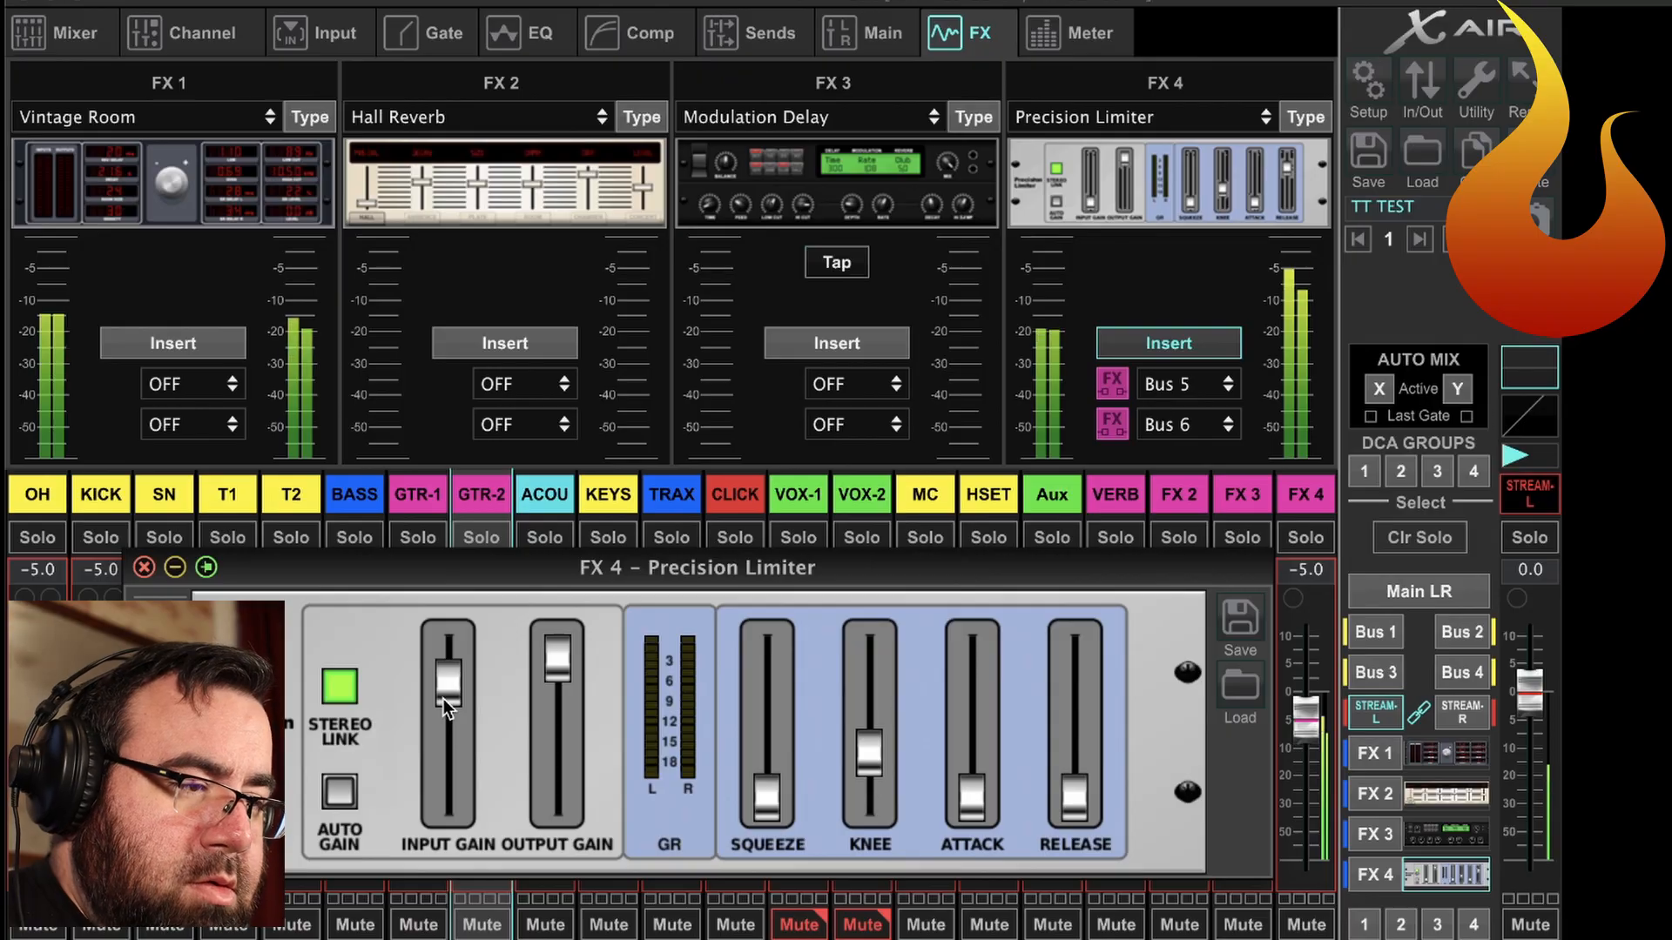
pyautogui.press('super+Tab')
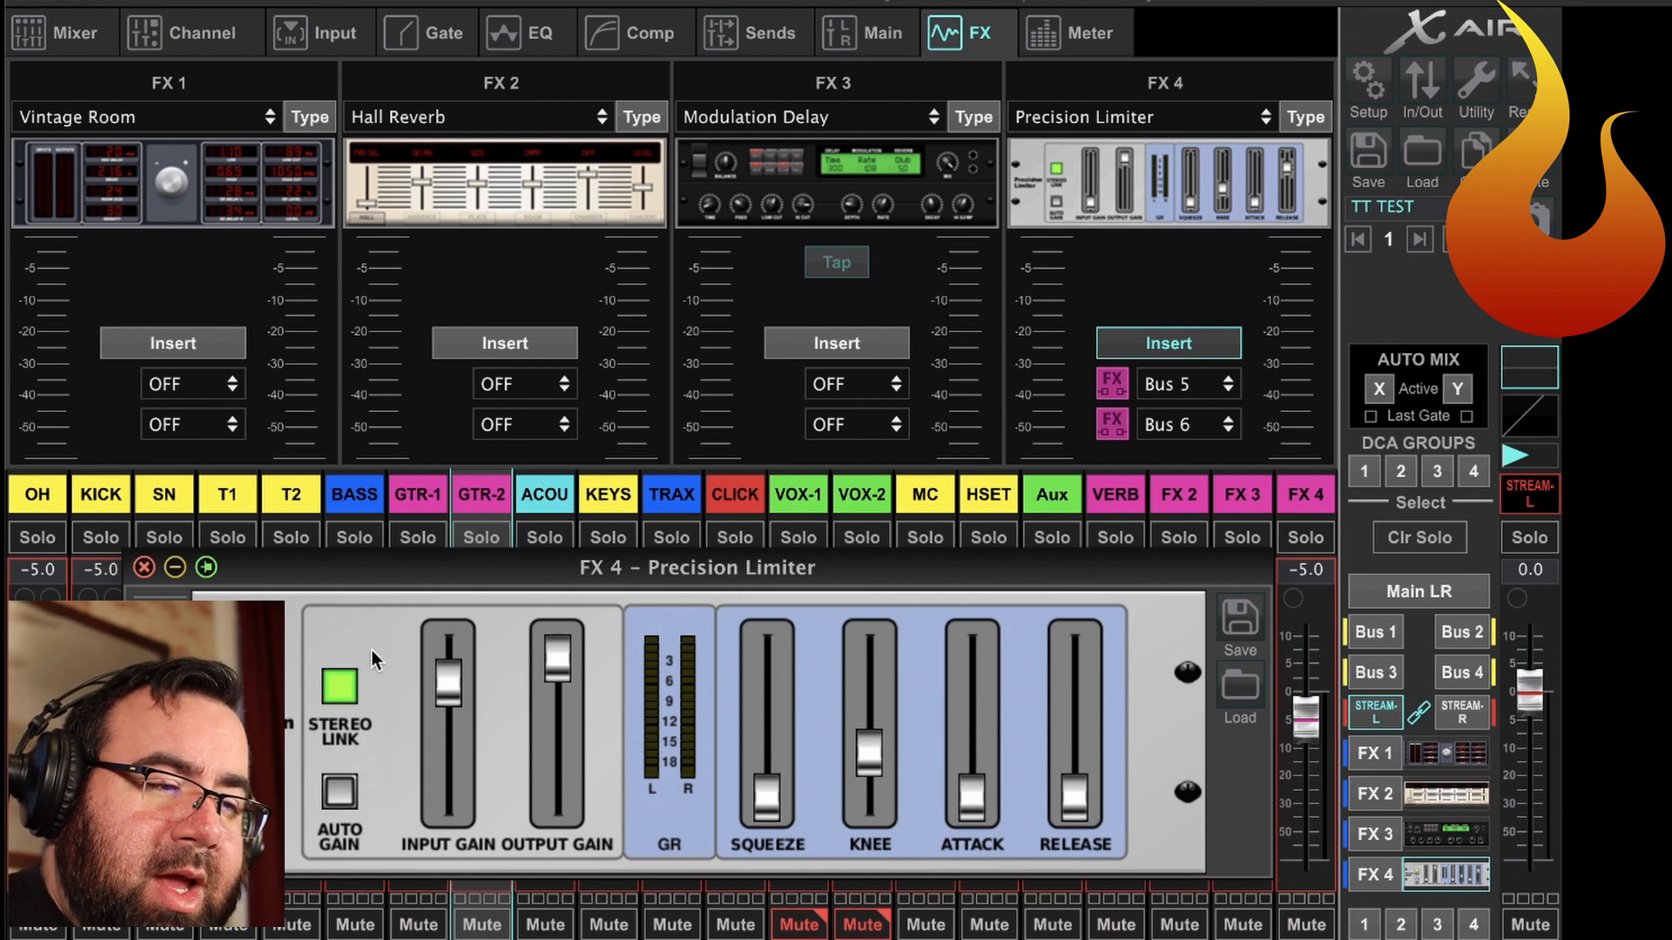
# Display the STREAM-L bus's compressor settings and turn its compressor on.
pyautogui.moveTo(455, 688)
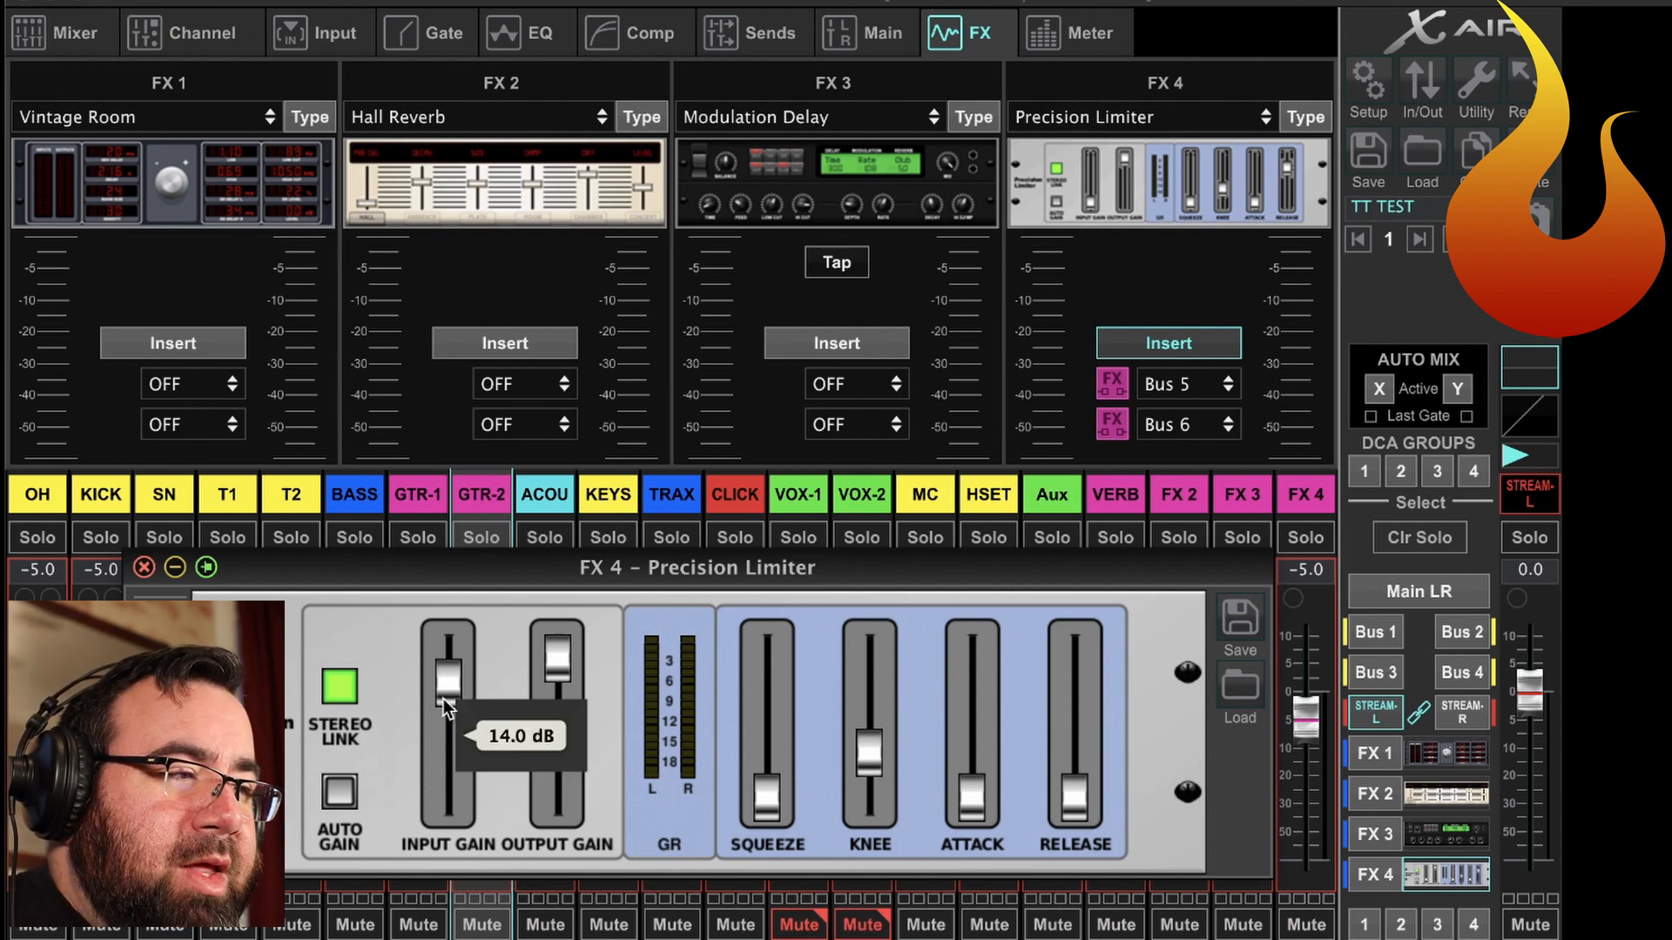
pyautogui.click(1375, 712)
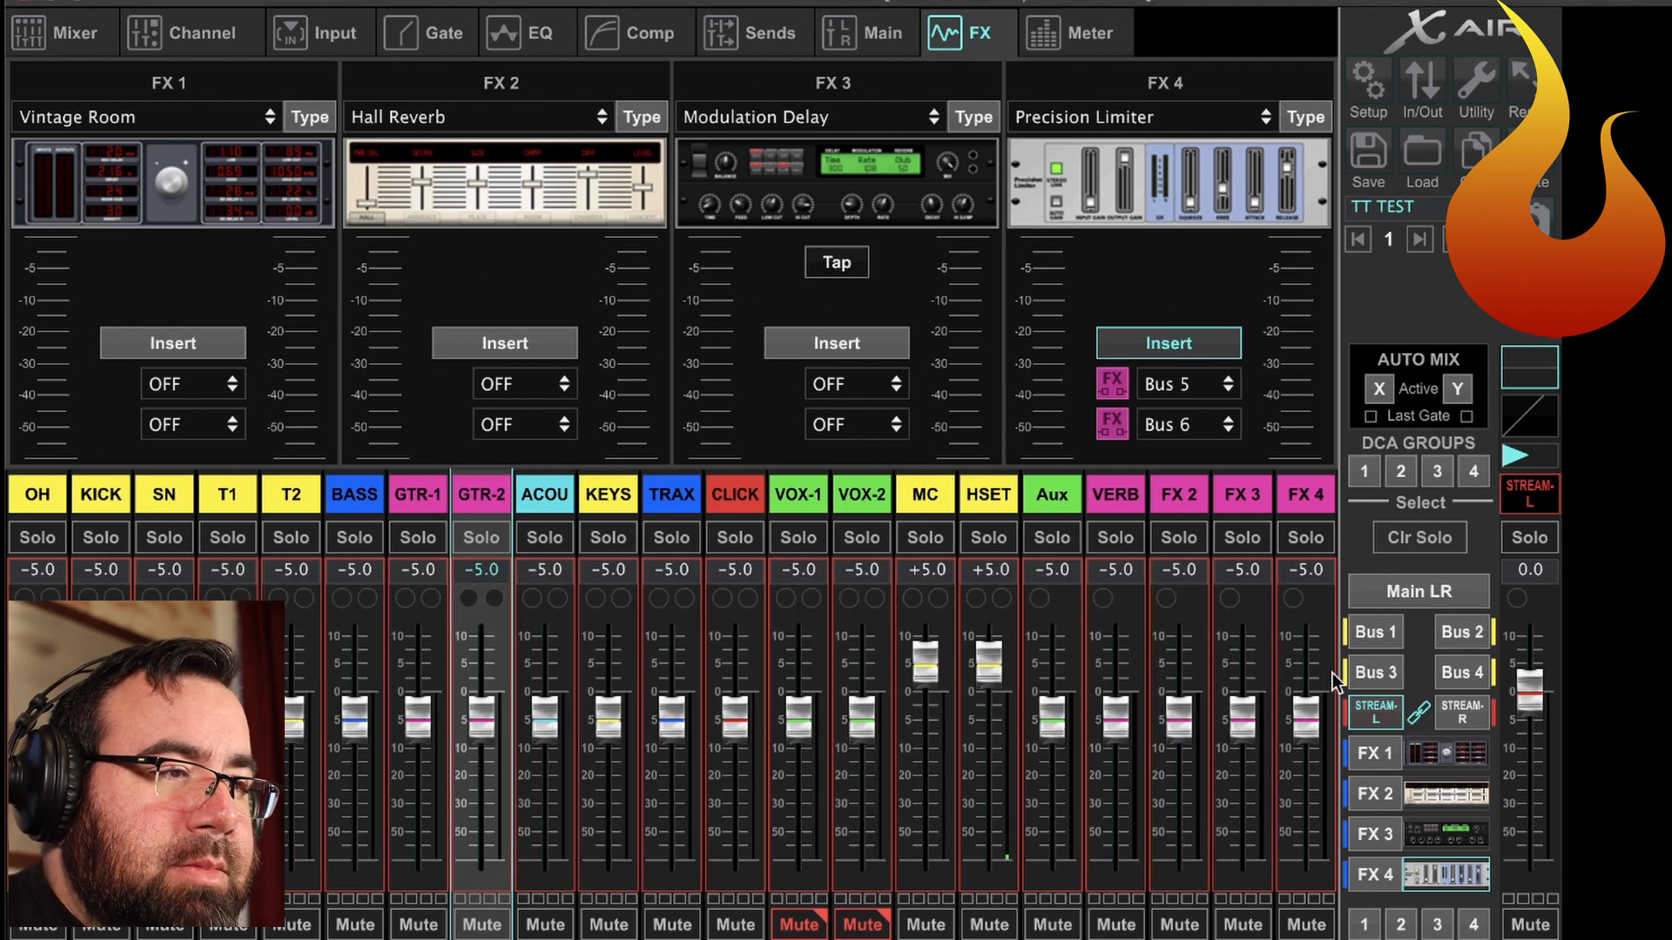
pyautogui.click(637, 40)
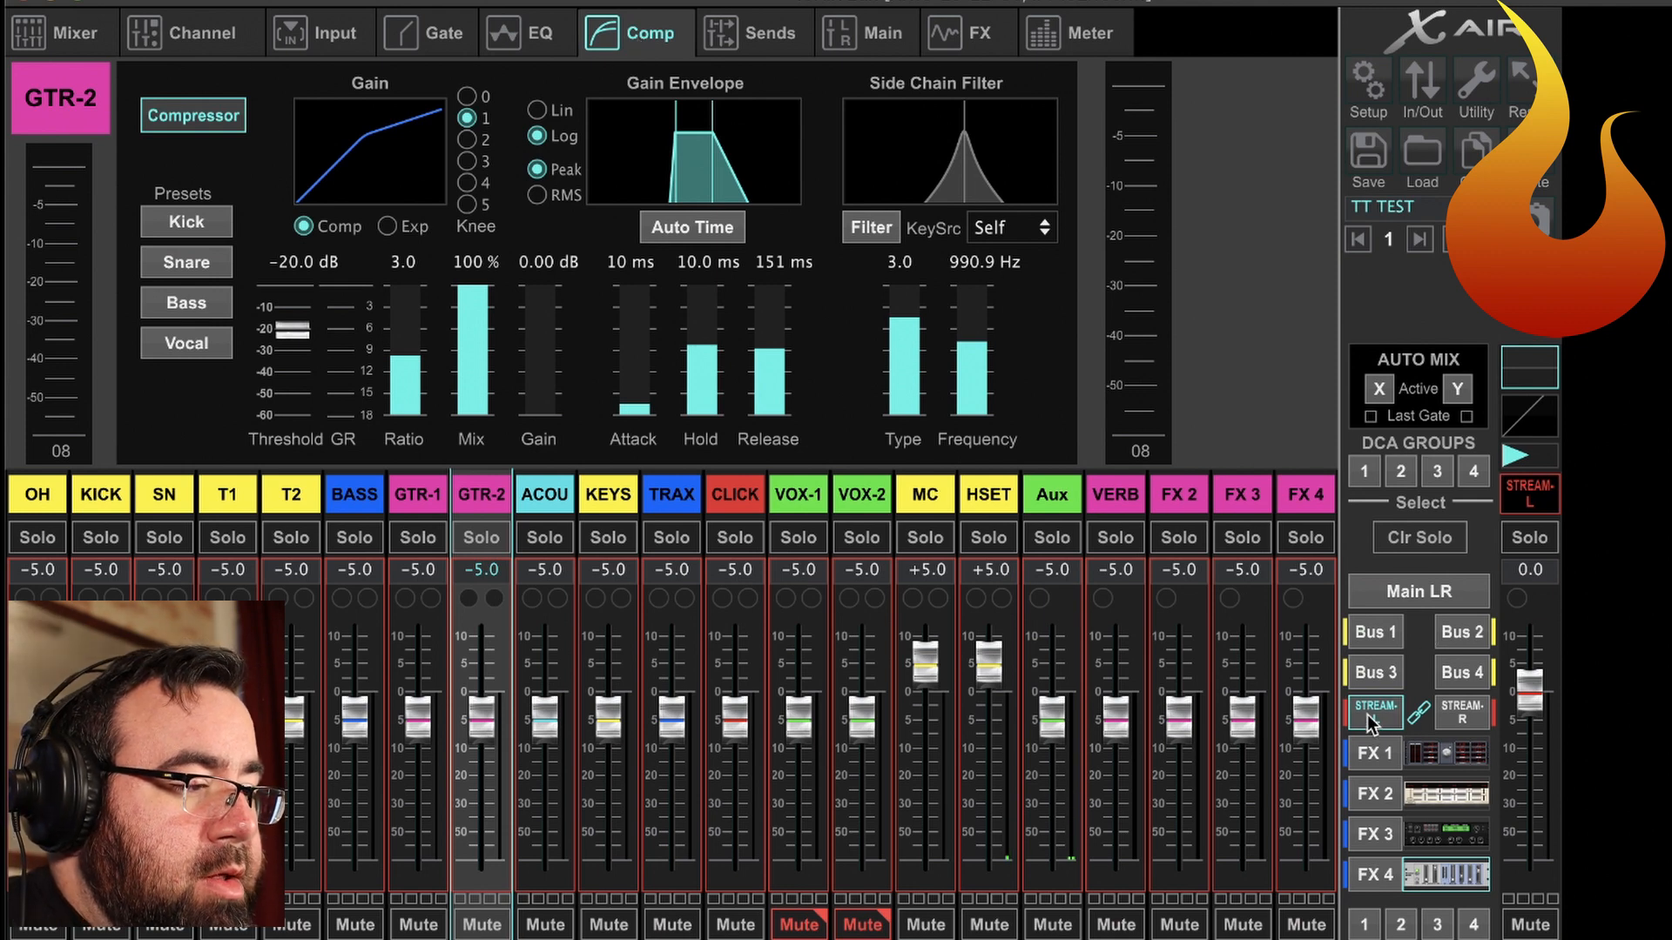
pyautogui.click(1527, 498)
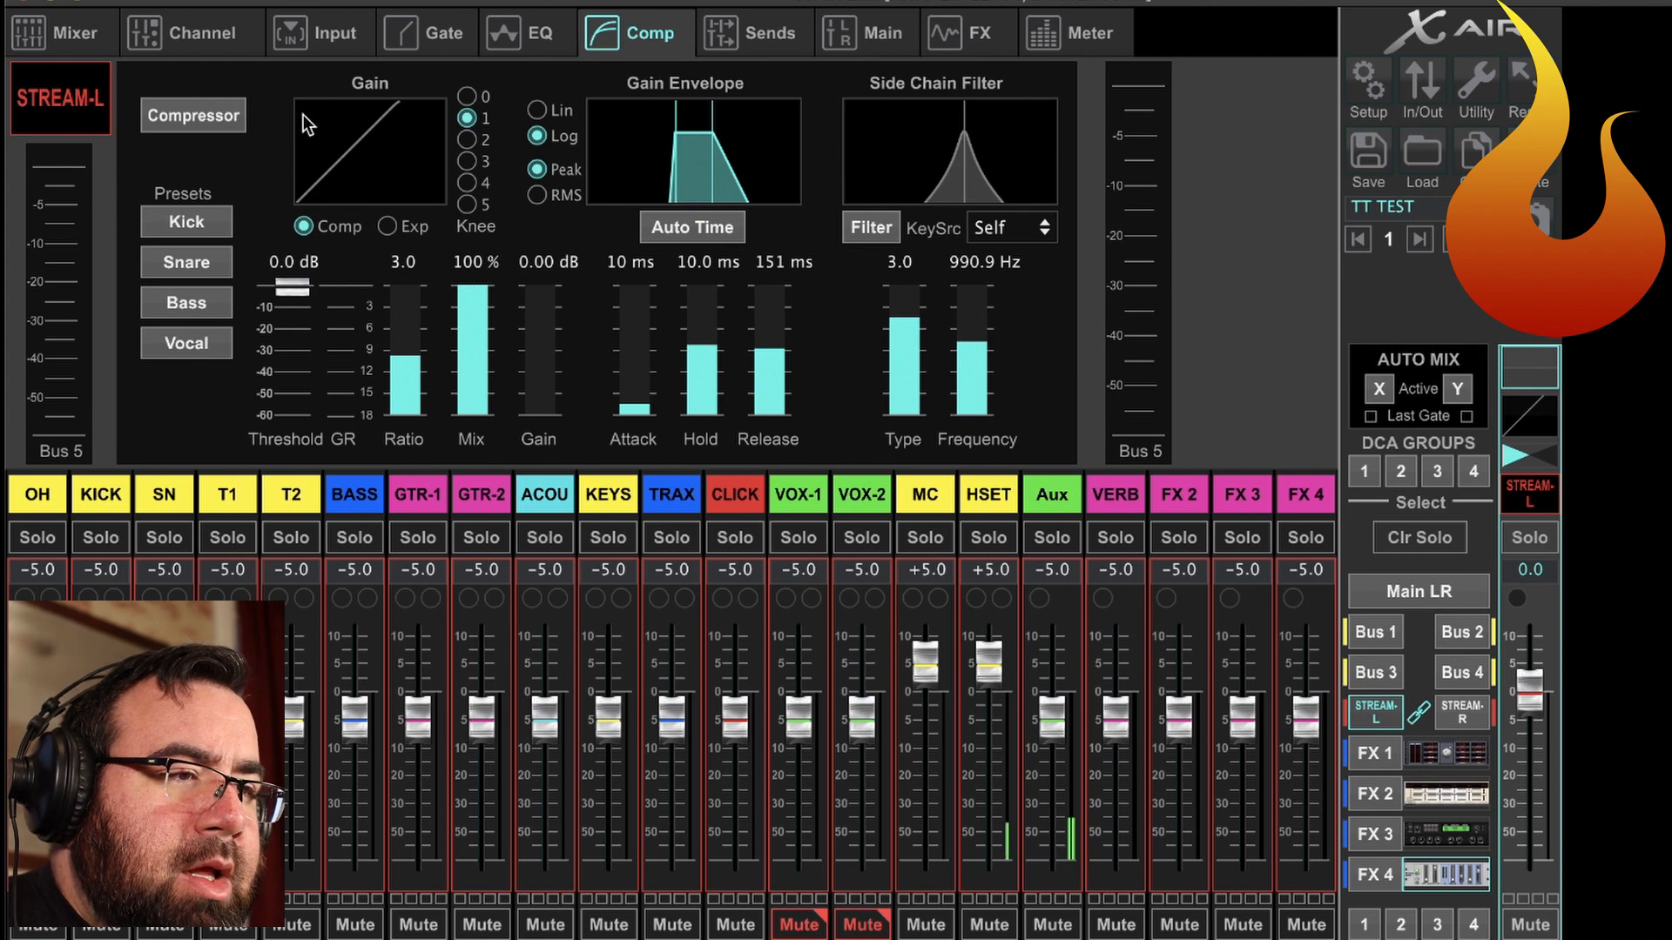
pyautogui.click(202, 123)
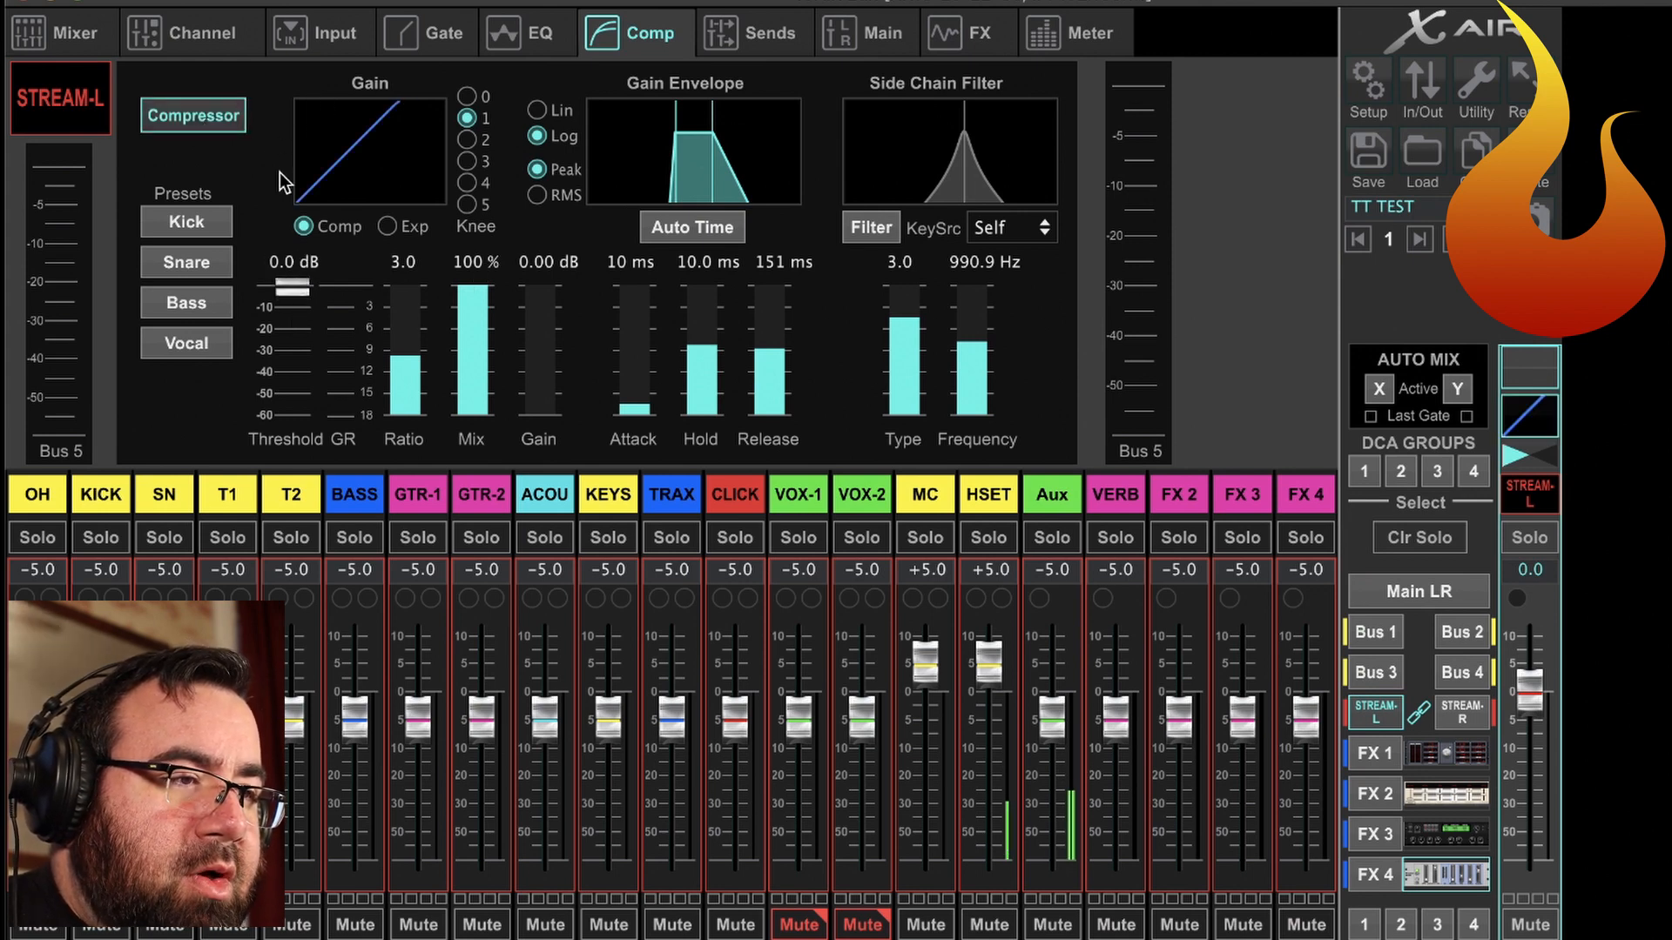
# Set the STREAM-L compressor's ratio to 1.1 and its make-up gain to 10.0 dB.
pyautogui.moveTo(399, 389); pyautogui.dragTo(481, 597)
pyautogui.click(542, 408)
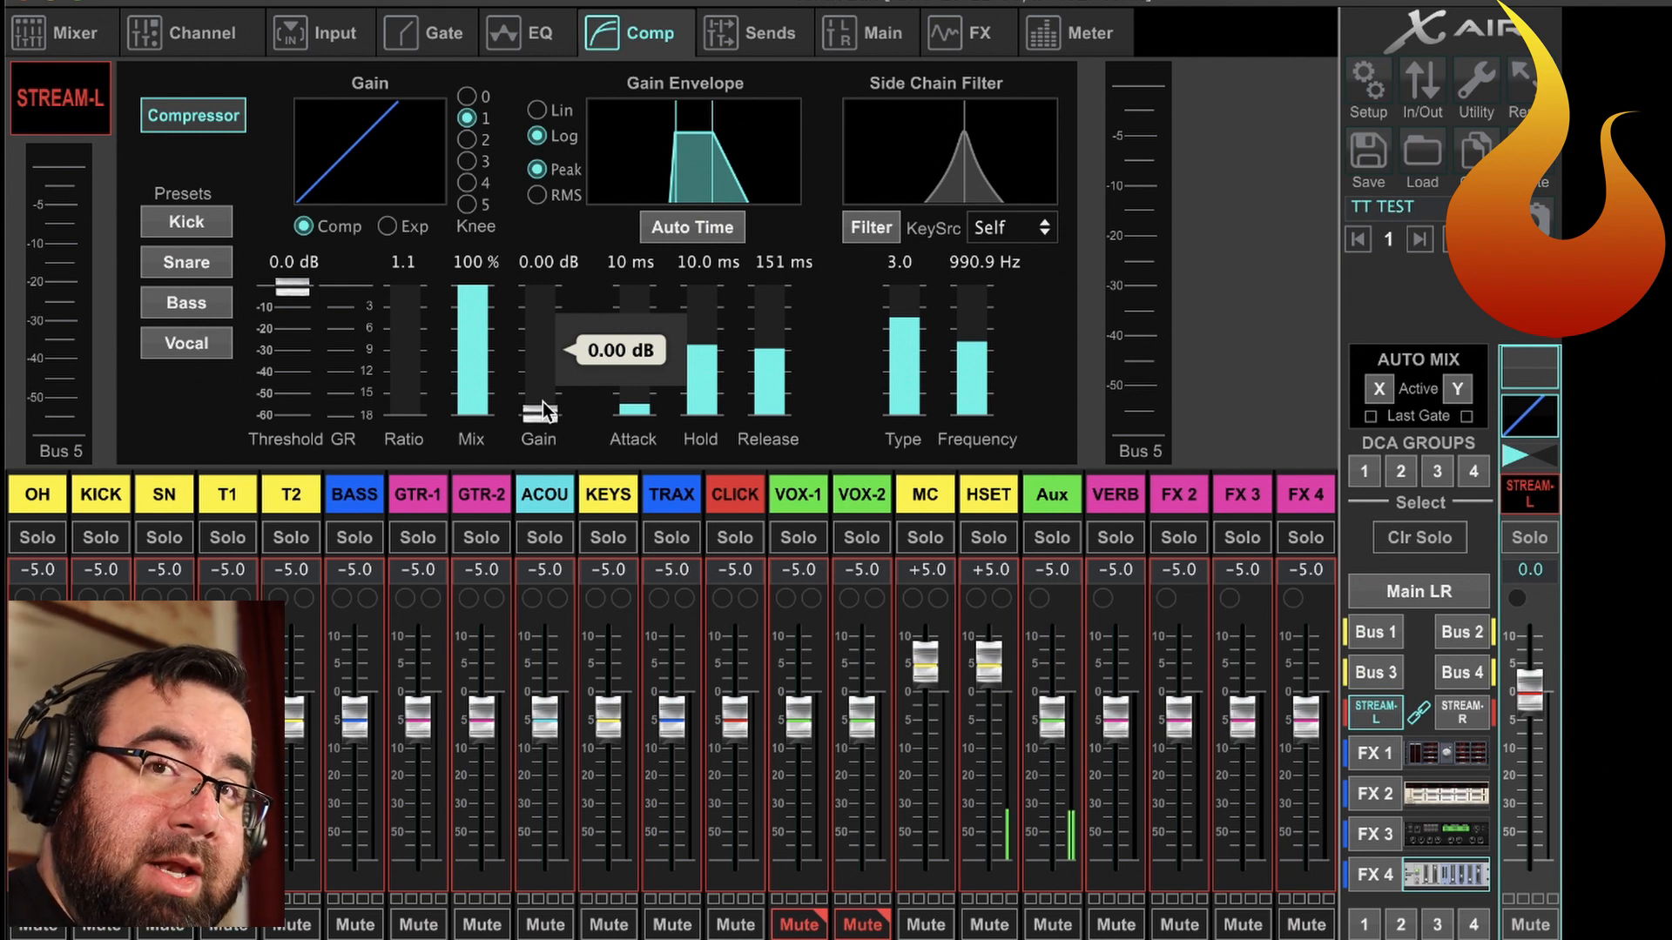
pyautogui.moveTo(542, 400); pyautogui.dragTo(534, 266)
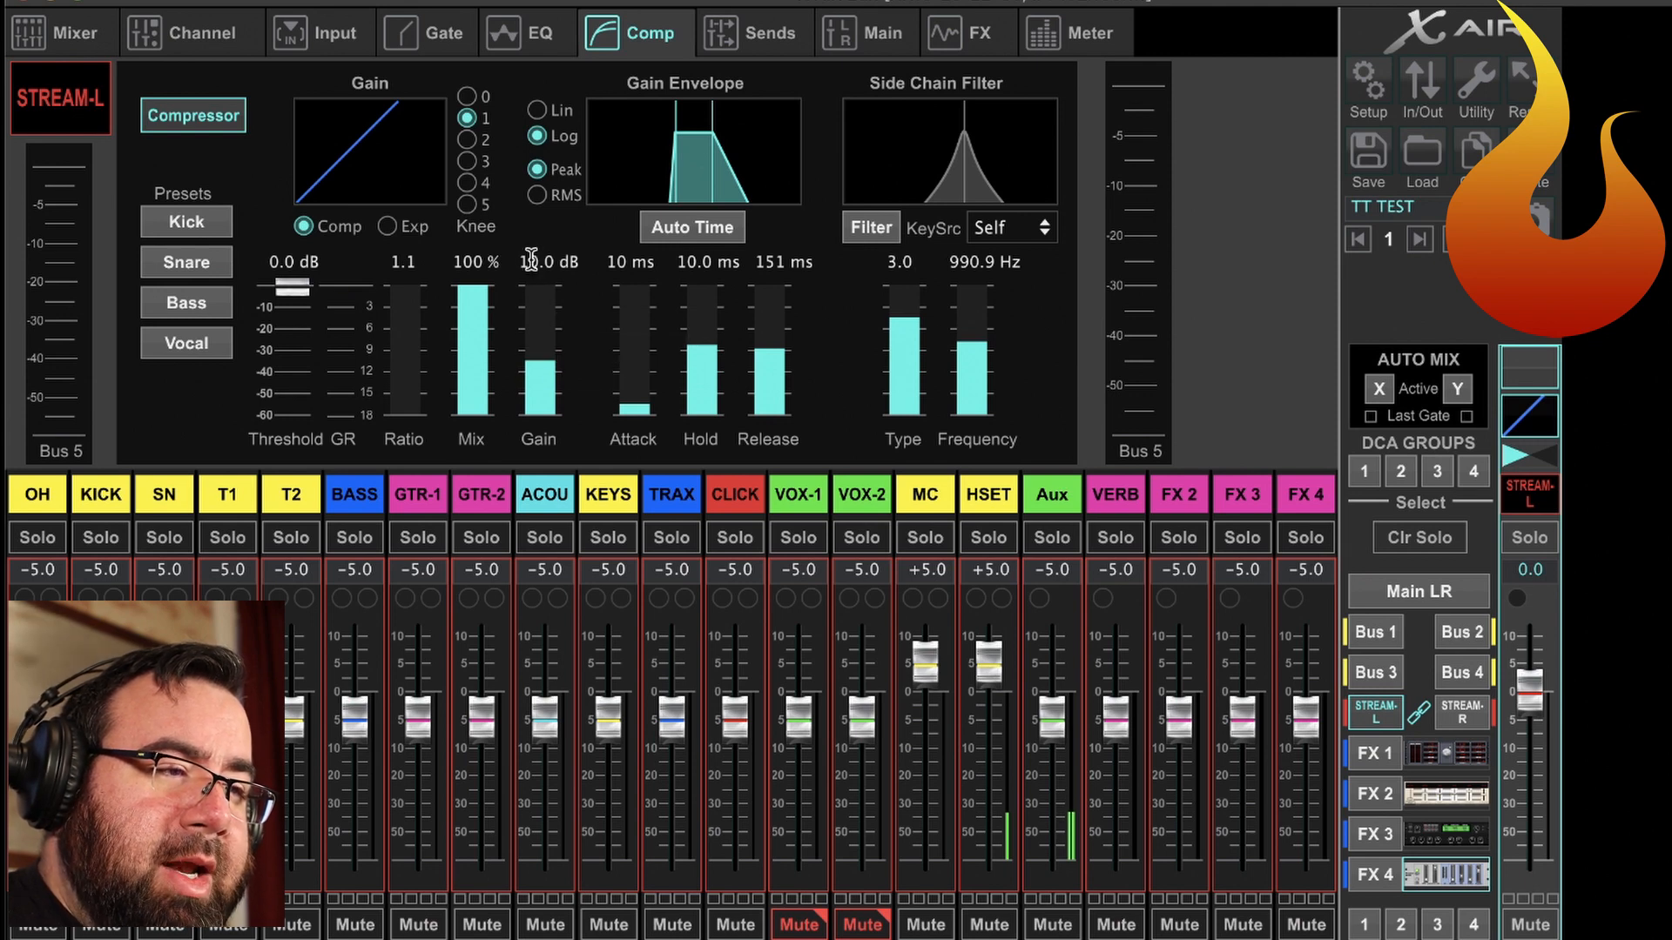
# Reopen the FX 4 Precision Limiter and set its input gain to 4.0 dB.
pyautogui.click(1435, 876)
pyautogui.moveTo(448, 687); pyautogui.dragTo(438, 884)
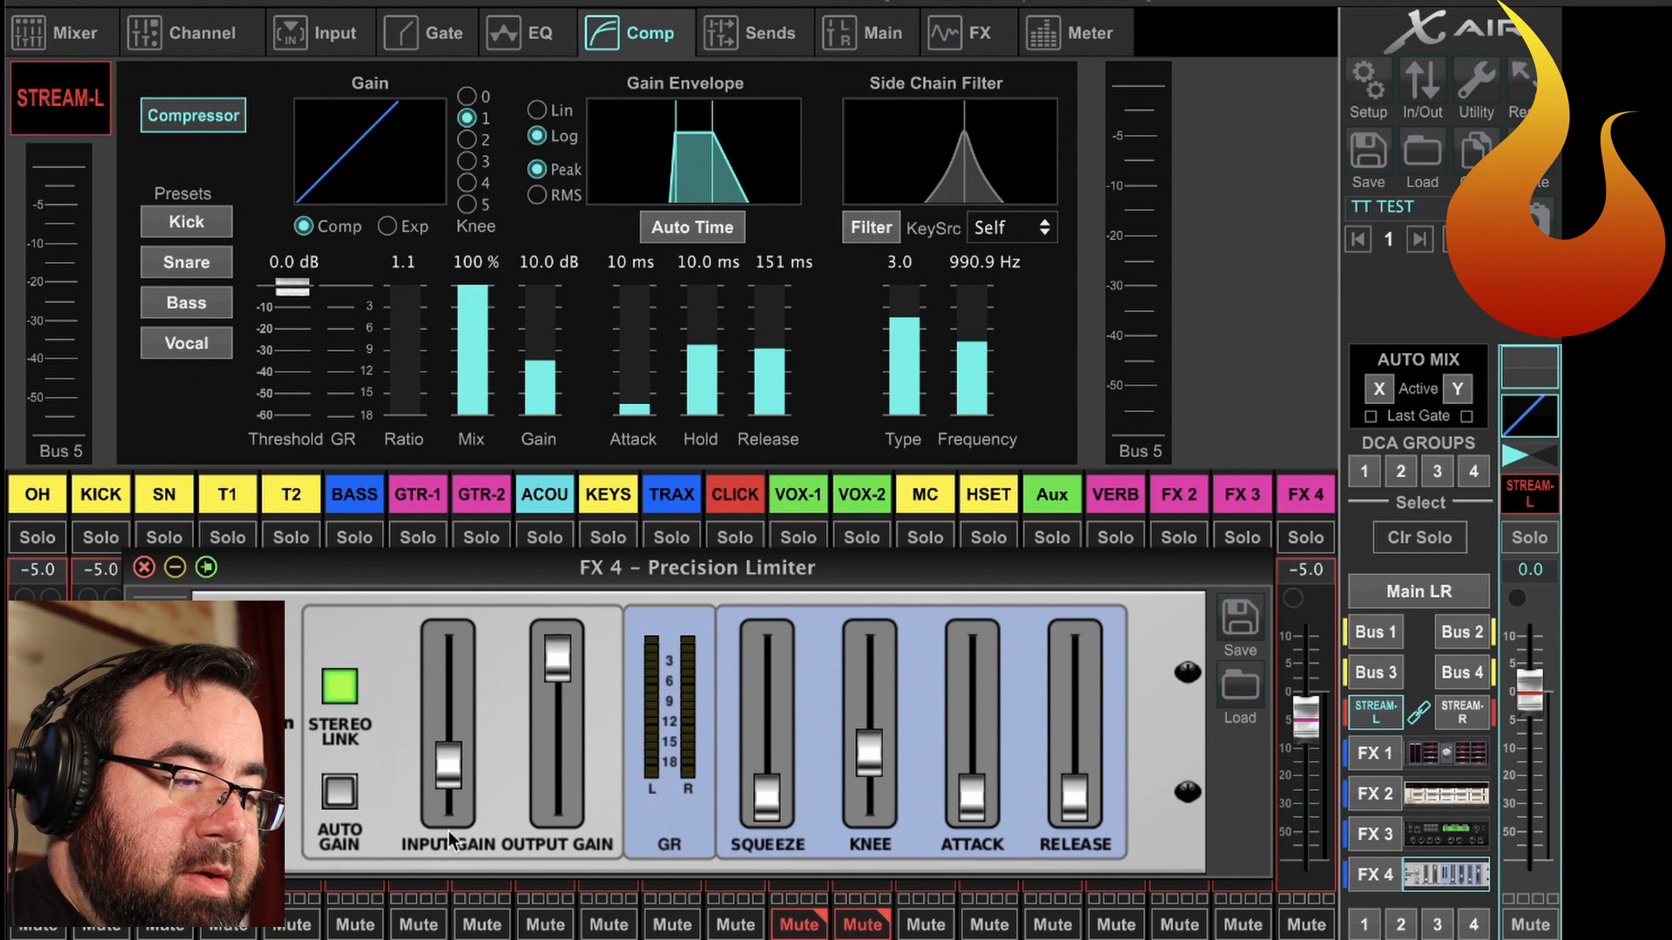
pyautogui.click(454, 713)
pyautogui.click(453, 714)
# Play the session briefly in Logic Pro X to check the Bus 5 levels in X AIR, and stop playback.
pyautogui.press('super+Tab')
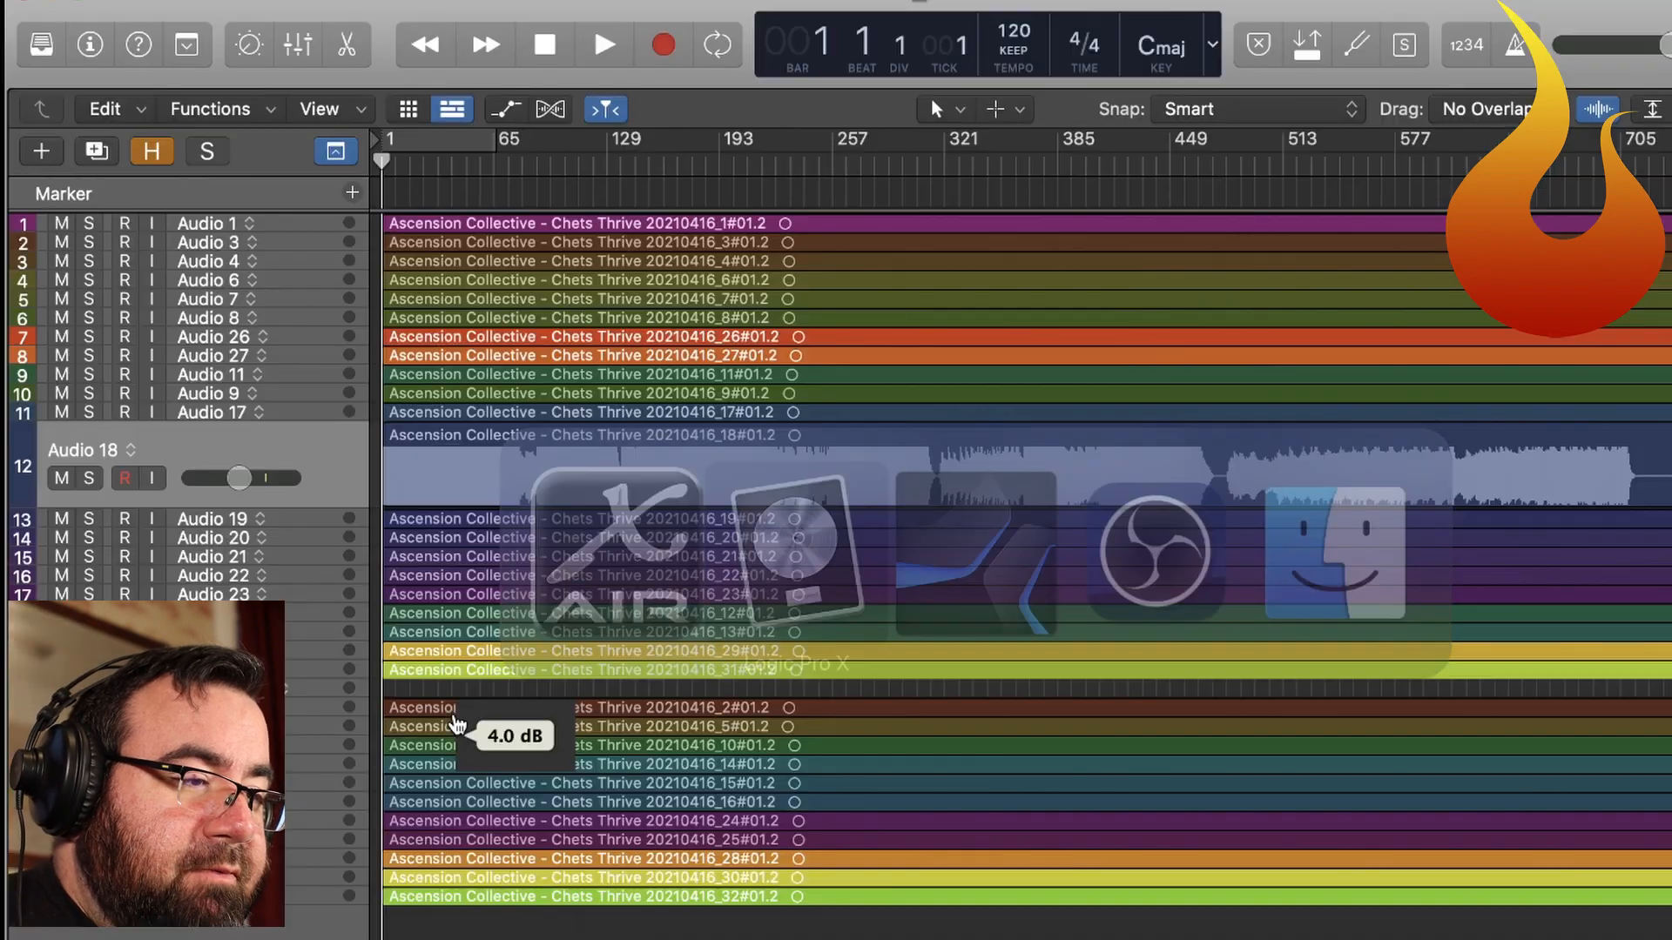
pyautogui.press('space')
pyautogui.press('super+Tab')
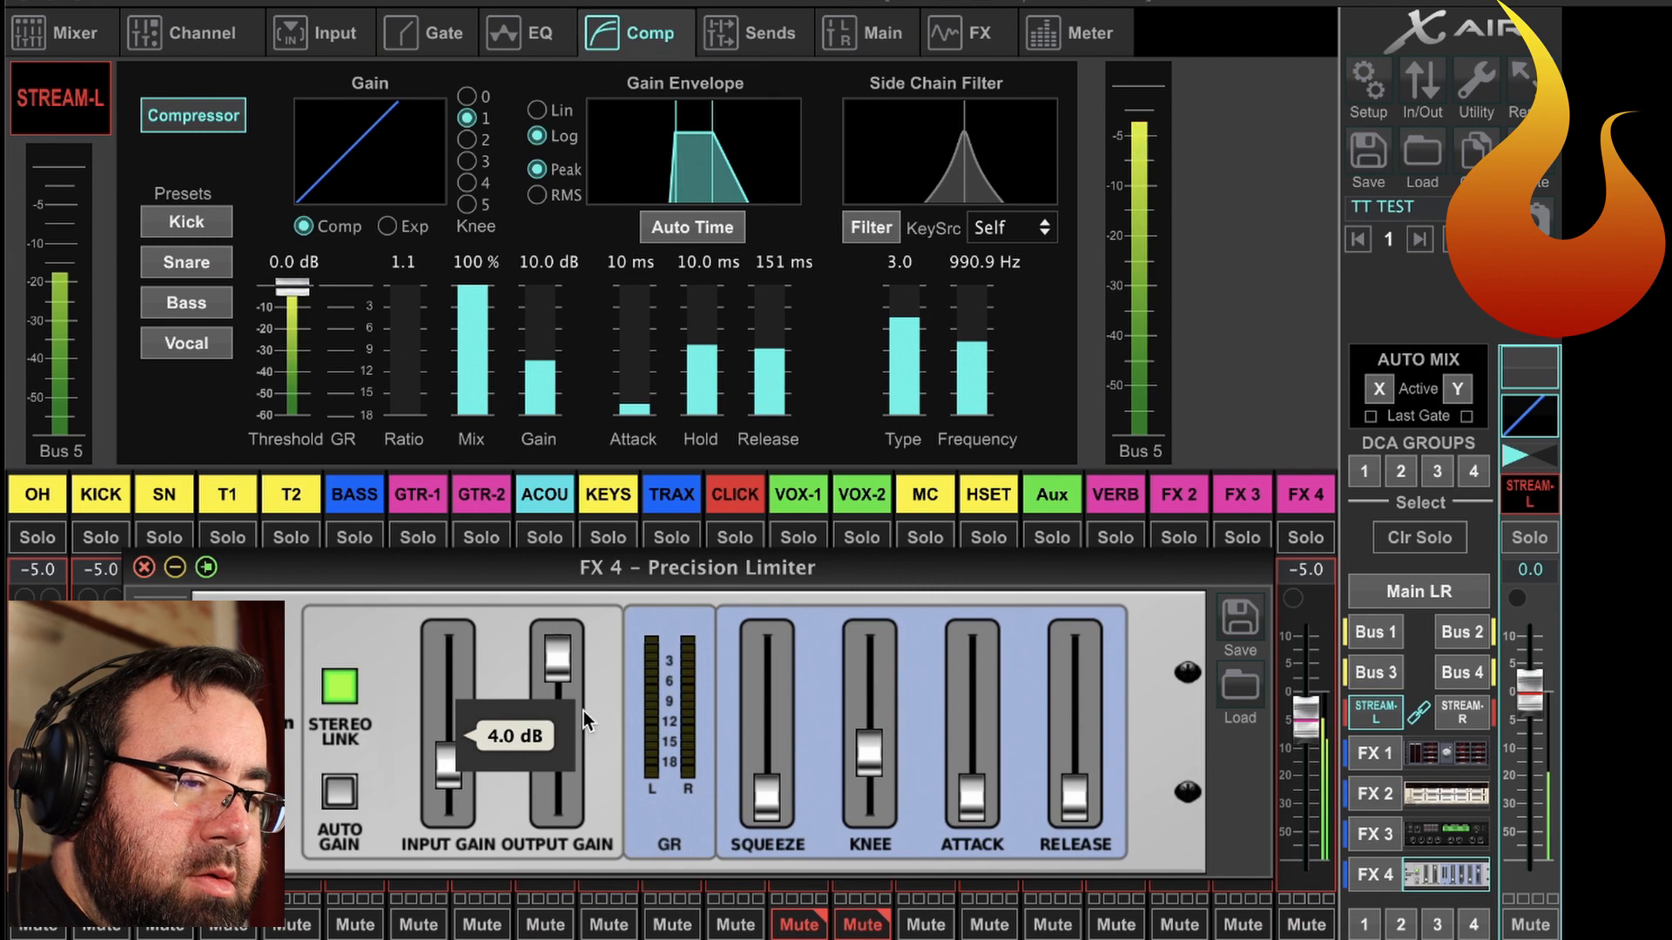
pyautogui.press('super+Tab')
pyautogui.press('space')
pyautogui.press('super+Tab')
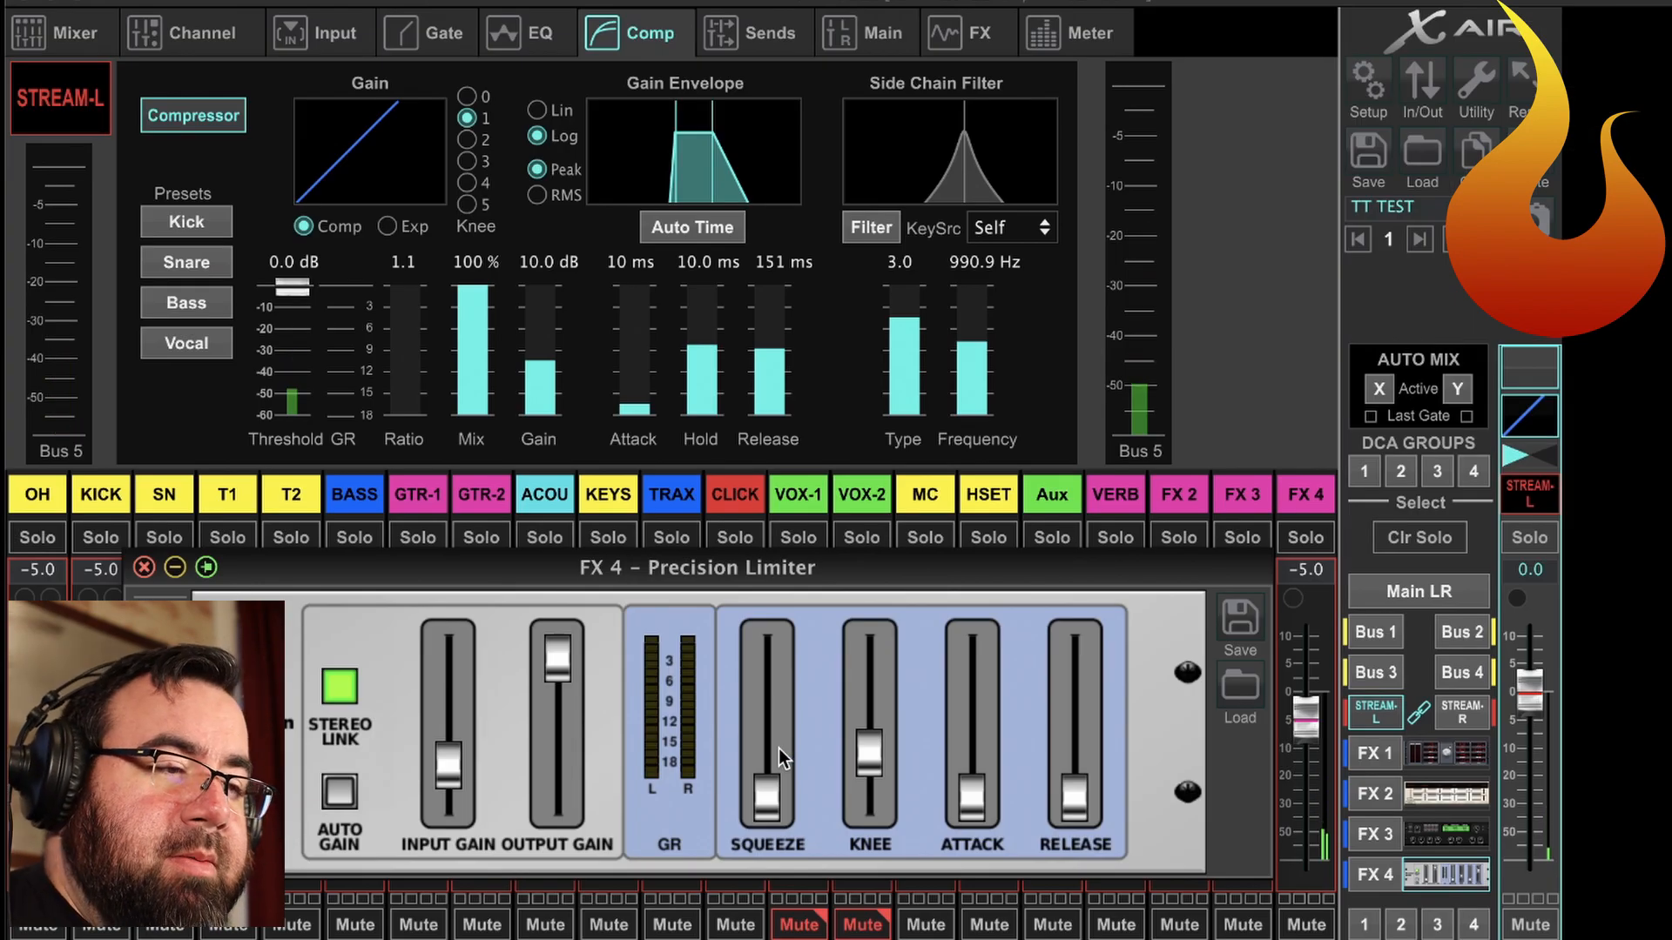